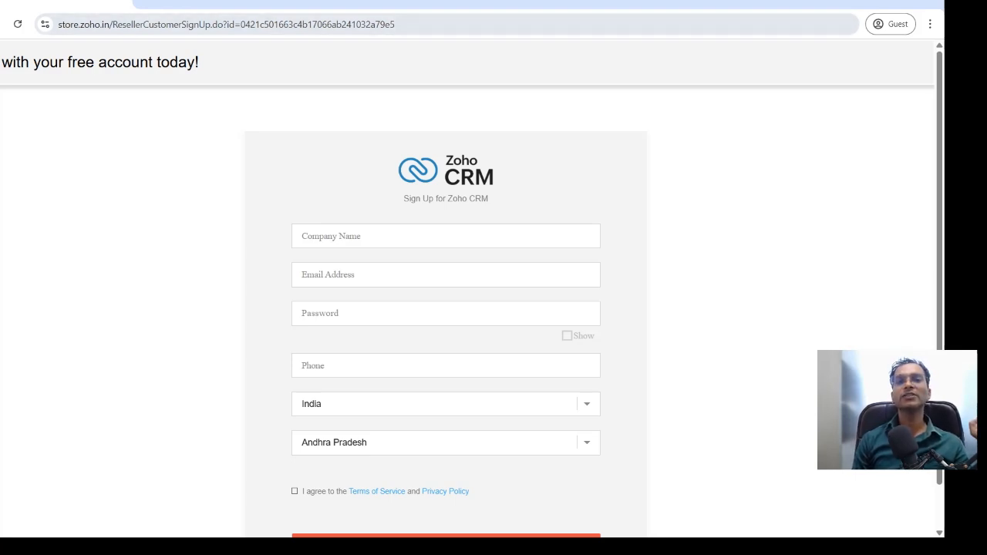
scroll(471, 288, "down", 1)
scroll(471, 288, "up", 1)
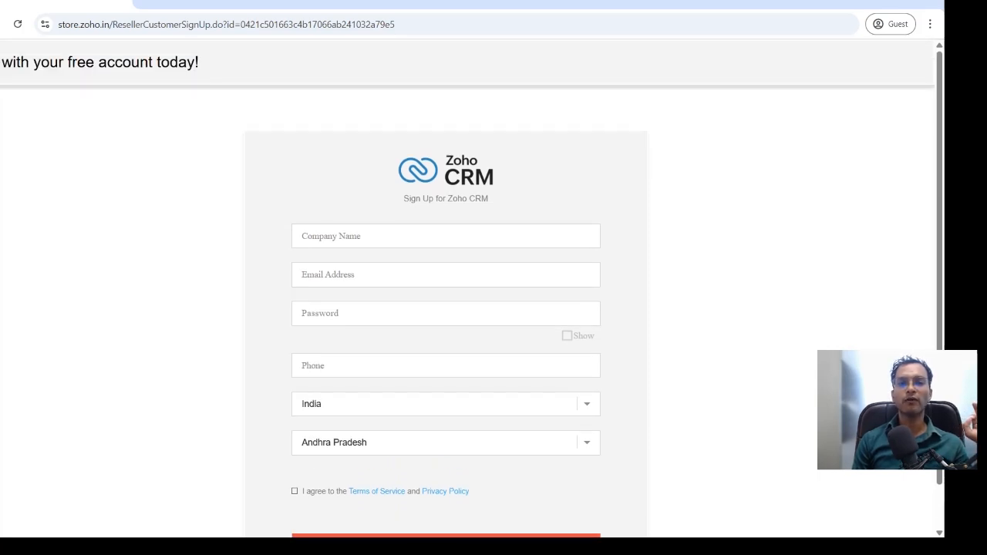
scroll(472, 289, "down", 1)
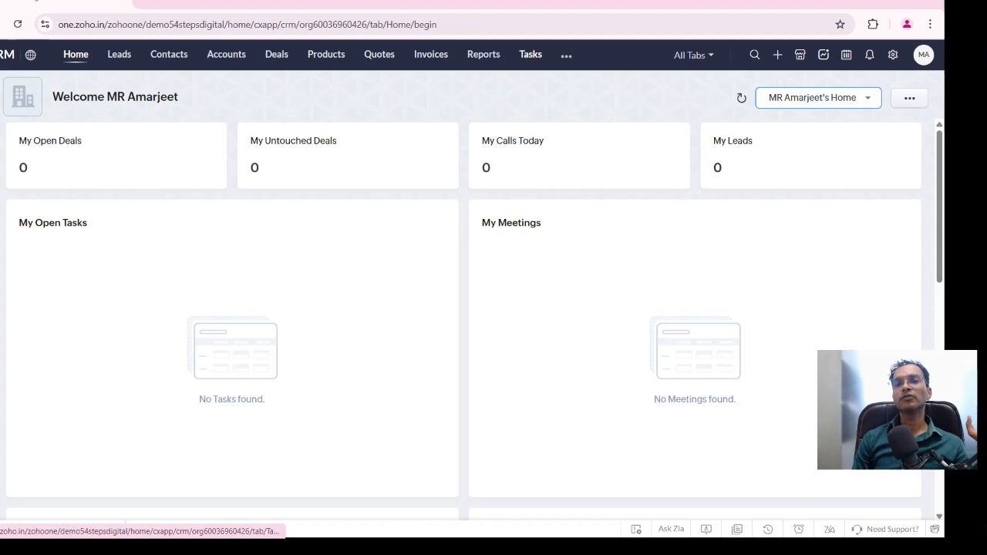
Look through the additional CRM modules that are not shown in the main navigation
left_click(566, 55)
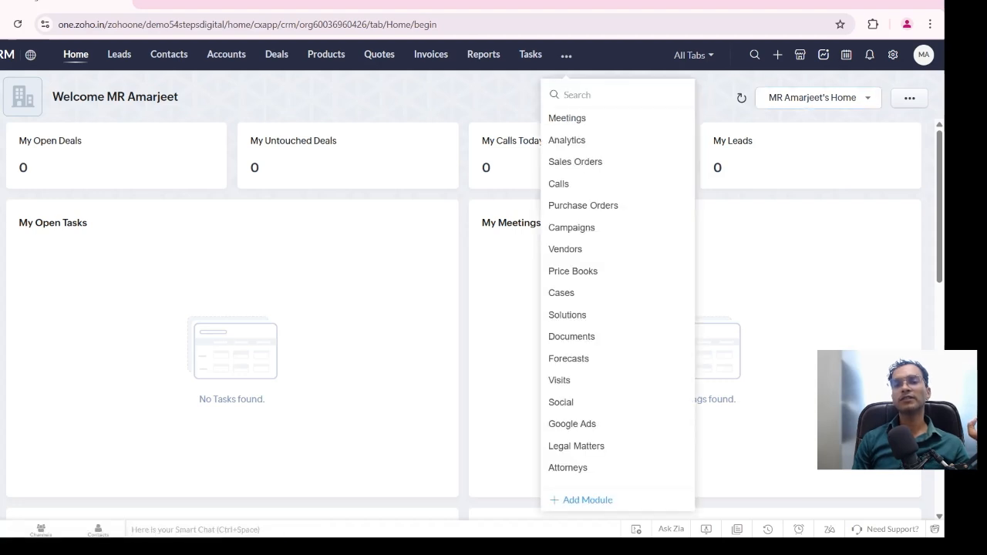
scroll(583, 309, "down", 2)
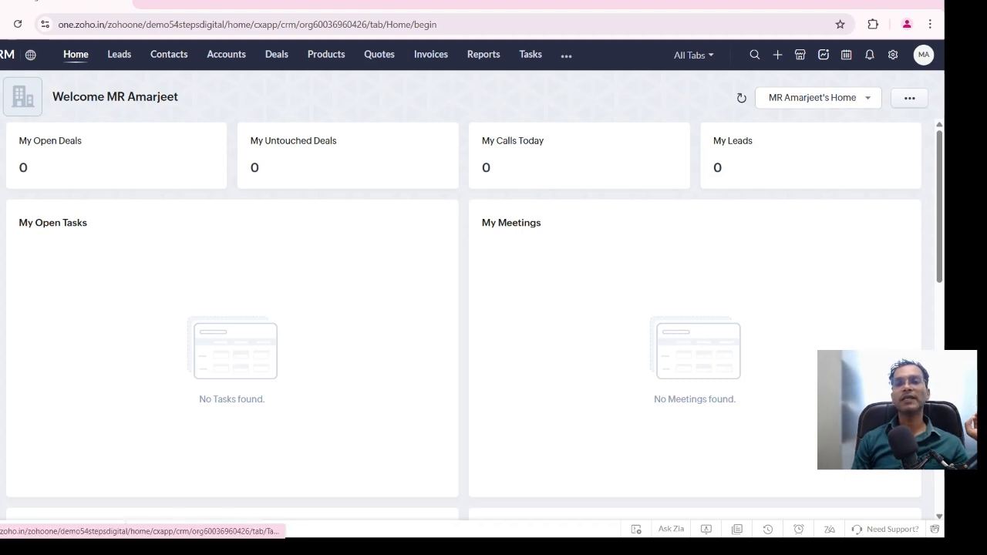
left_click(695, 55)
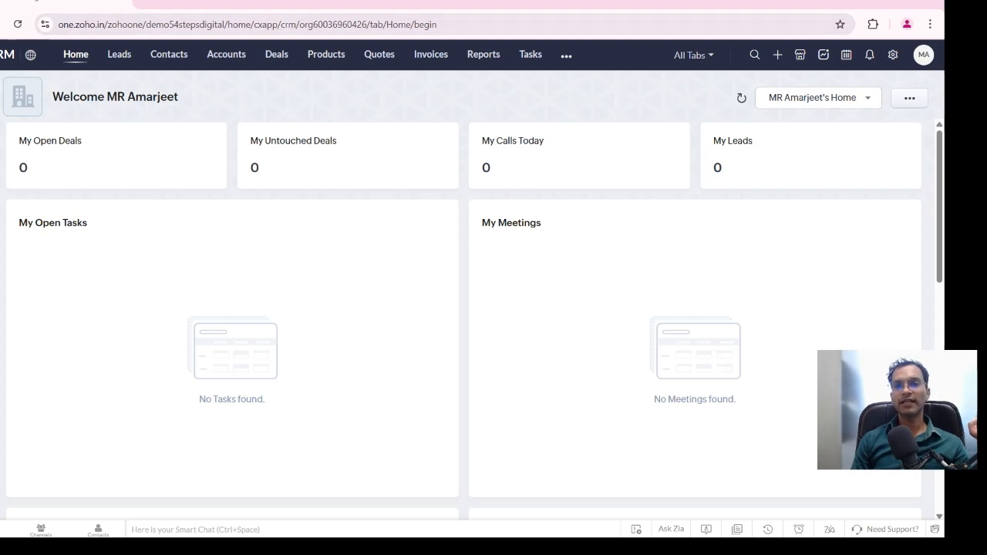
left_click(566, 55)
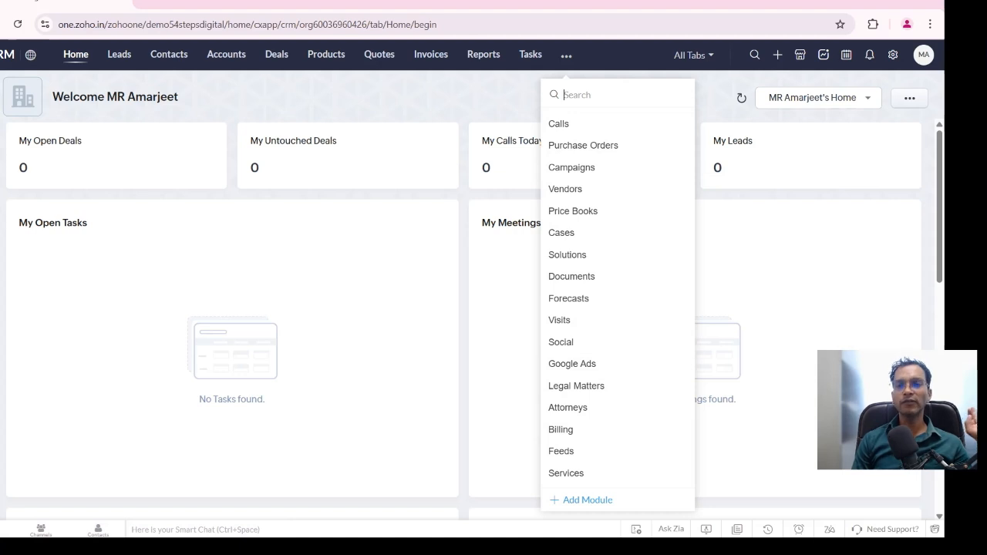
key("Escape")
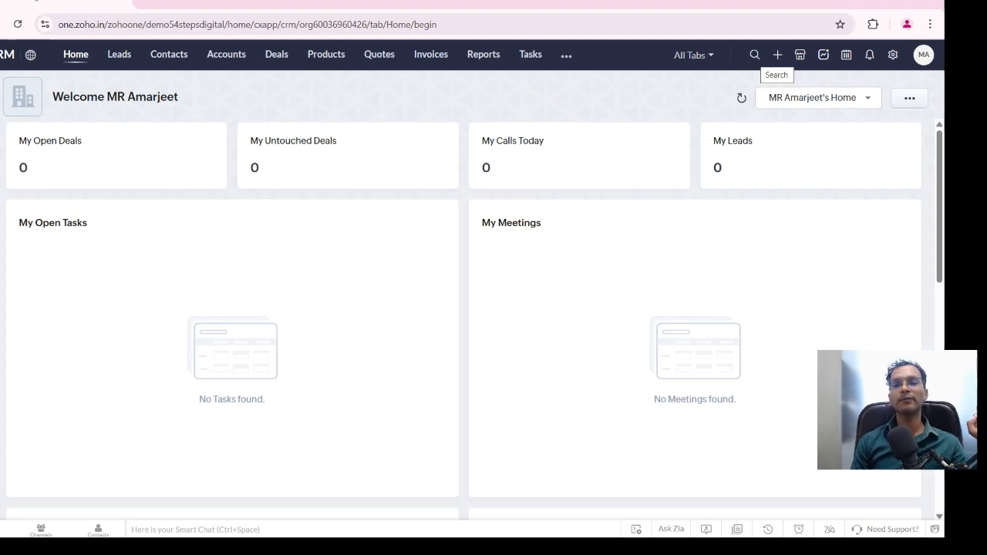
View the global record search and the list of record types available for quick creation
left_click(755, 55)
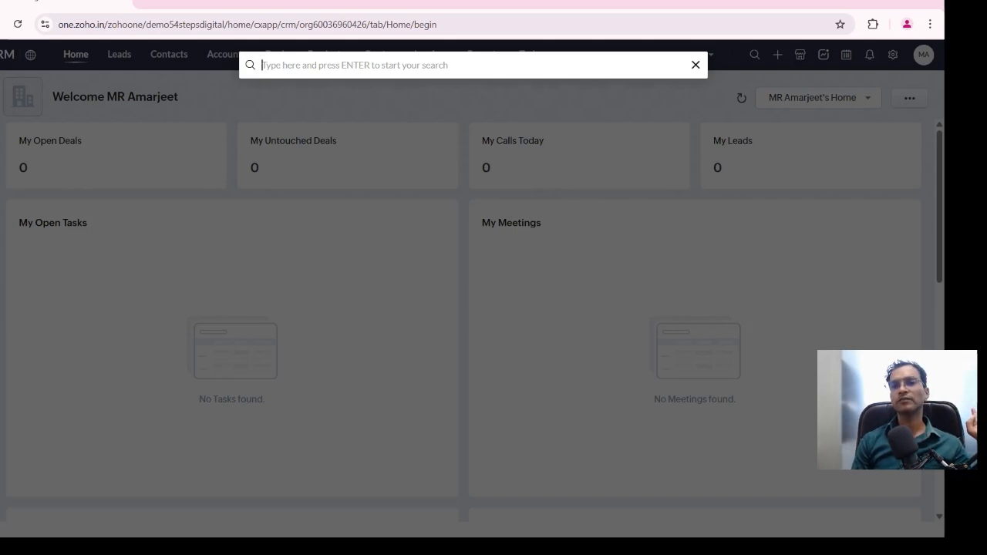
left_click(695, 65)
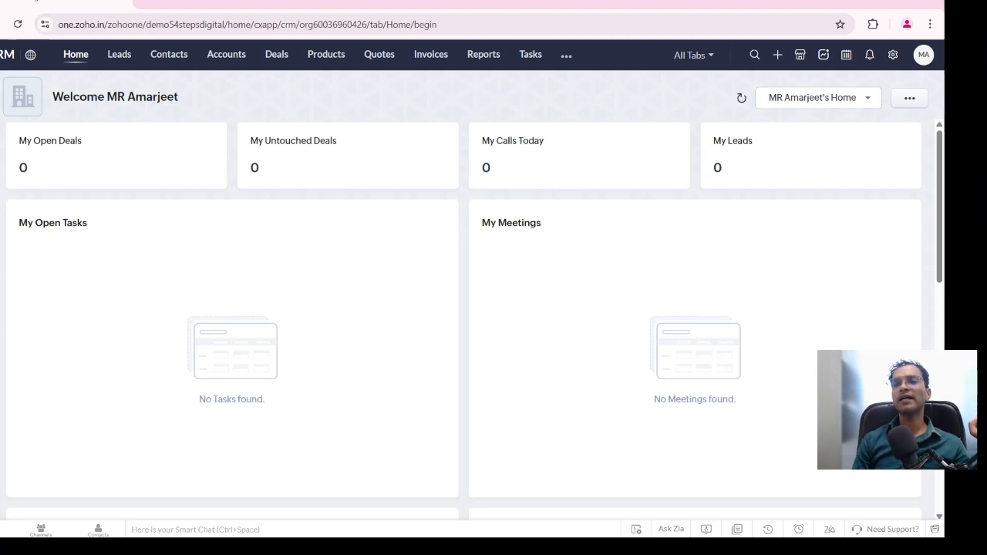
left_click(777, 54)
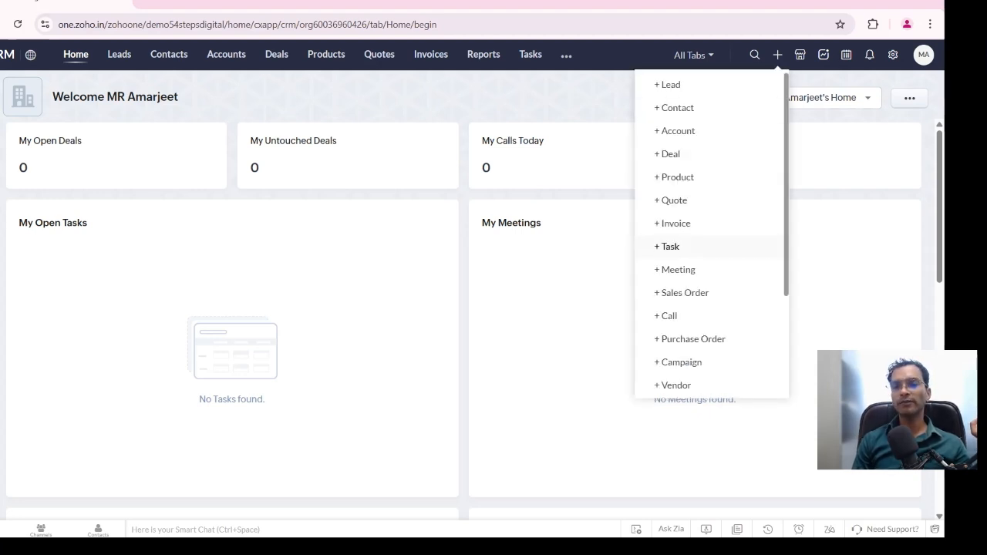
scroll(686, 197, "down", 3)
scroll(686, 336, "up", 3)
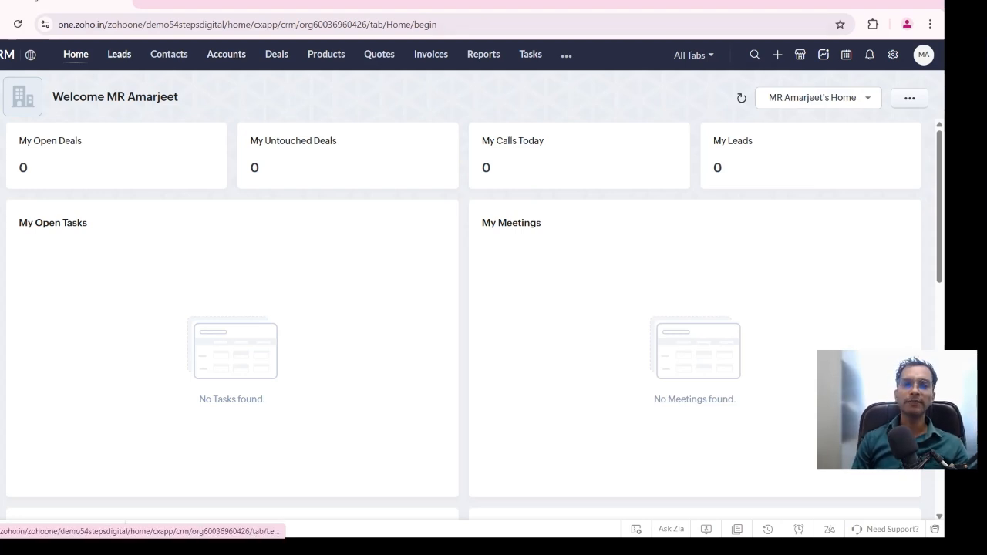
Open the Leads module to list all leads
left_click(119, 54)
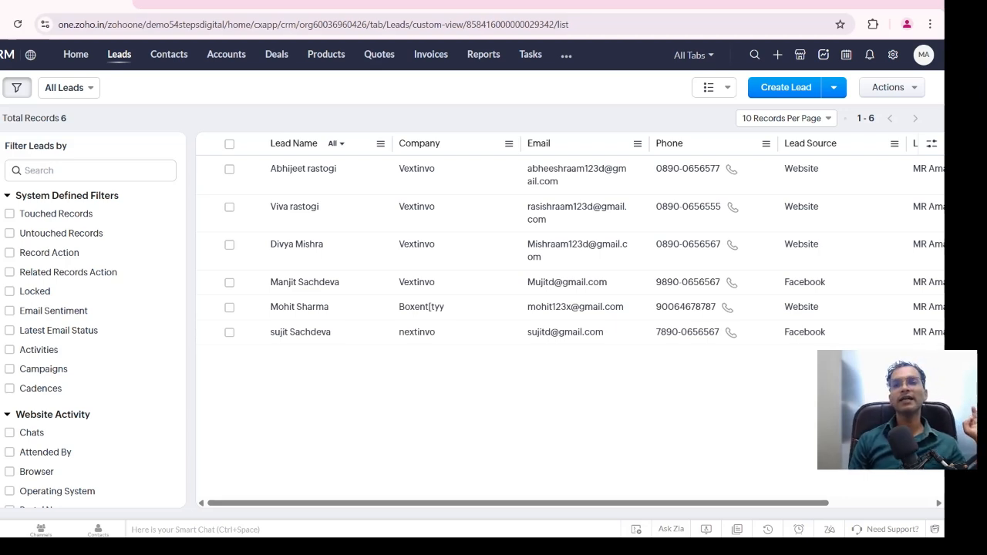
Browse all marketplace extensions, examining the featured, Marketing, Customer Service, Sales and Business apps
left_click(777, 55)
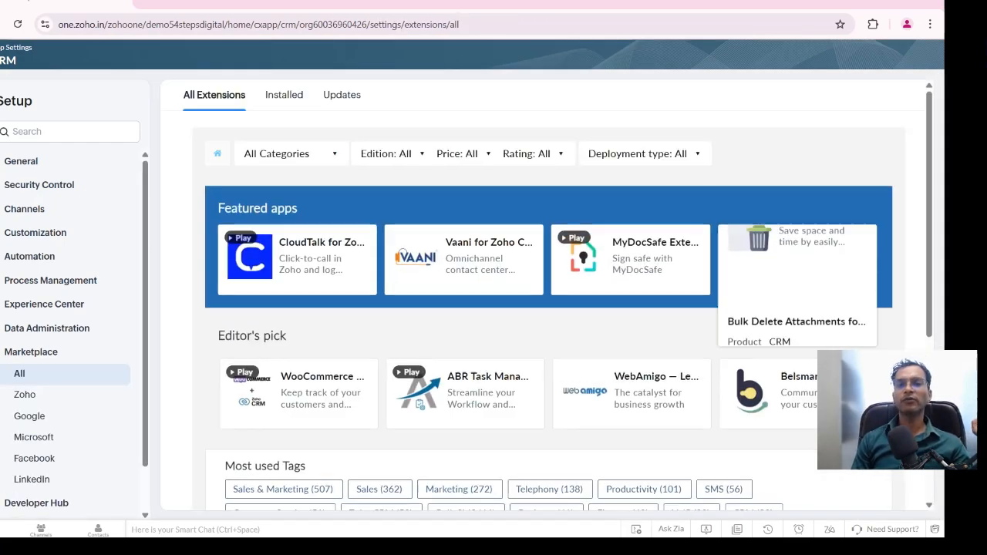
scroll(549, 348, "down", 10)
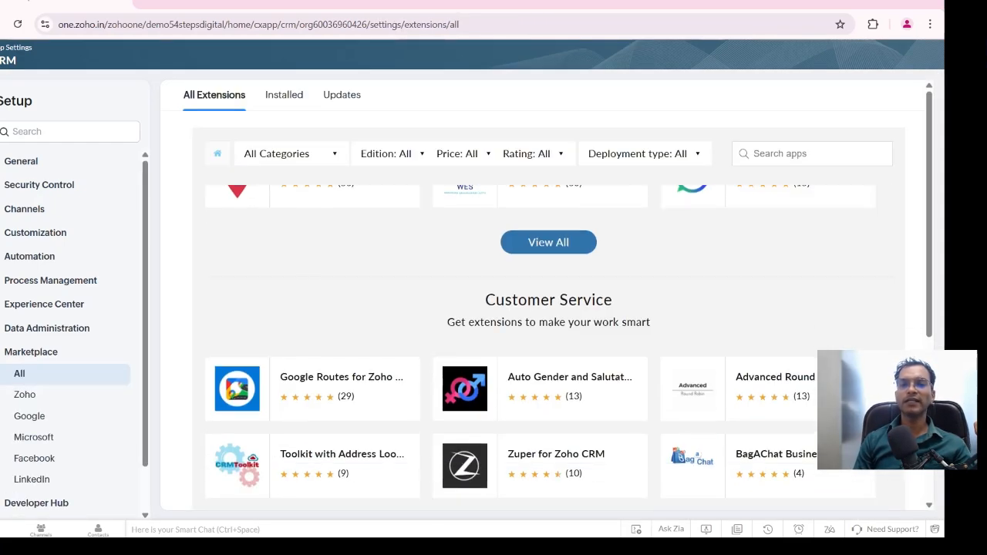
scroll(540, 272, "down", 3)
scroll(540, 272, "up", 3)
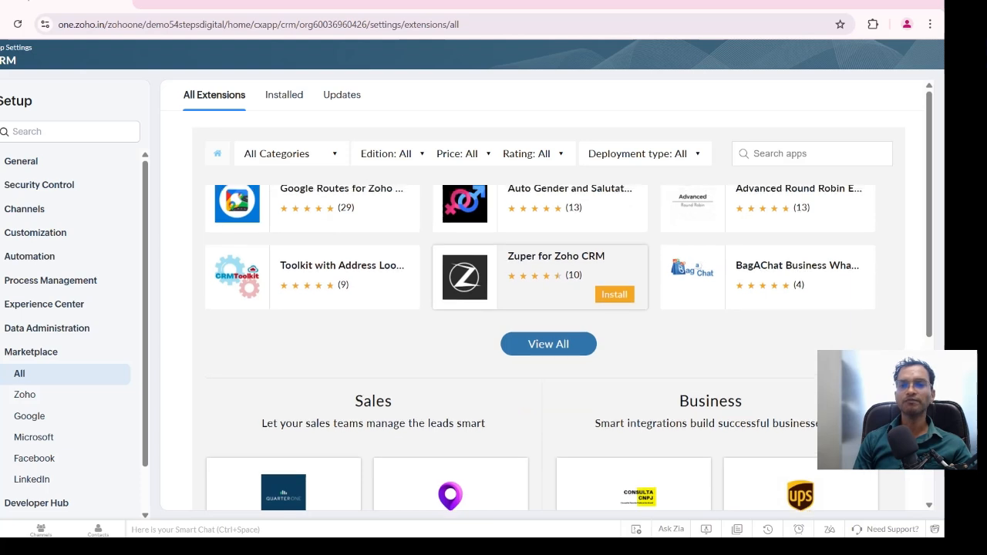
scroll(540, 466, "up", 3)
left_click(291, 153)
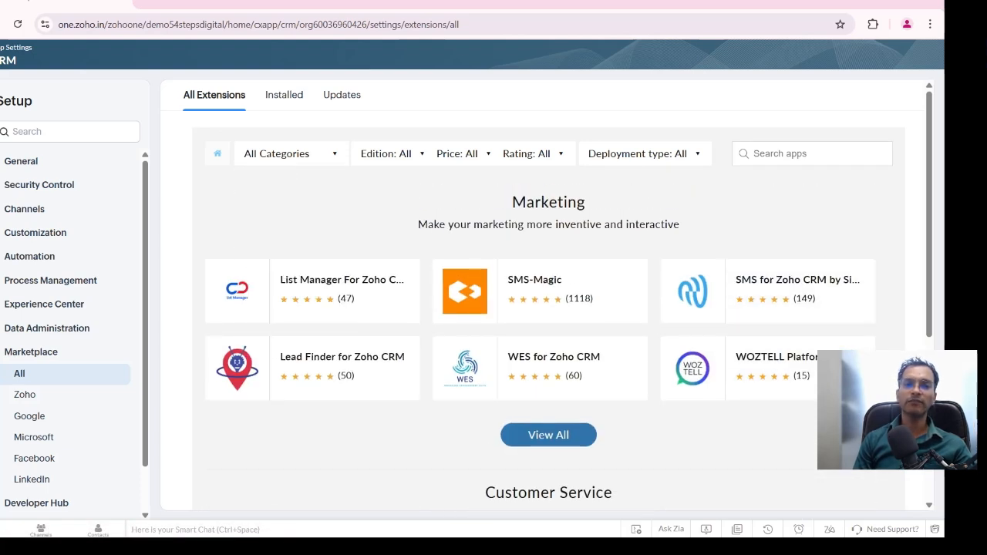
mouse_move(291, 154)
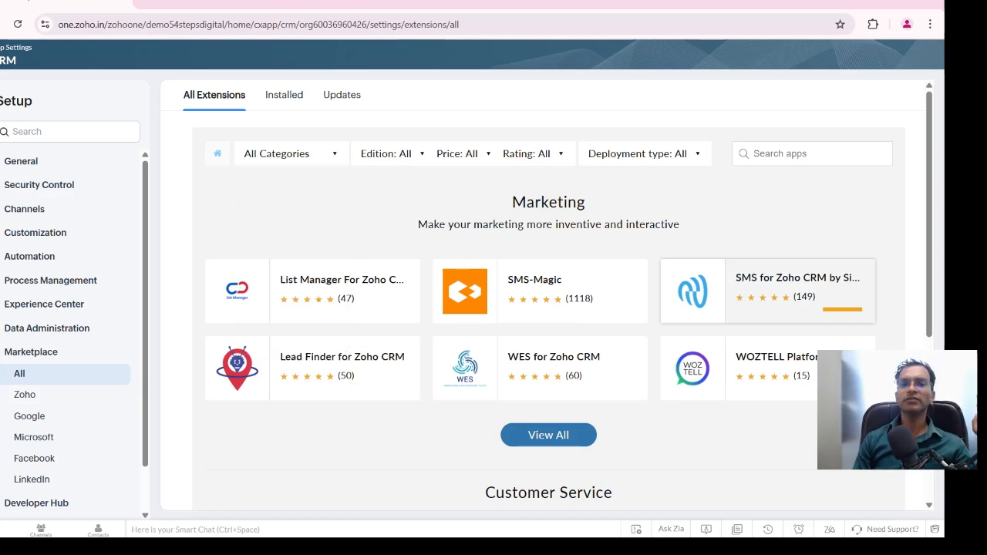
scroll(768, 286, "down", 1)
scroll(767, 285, "down", 5)
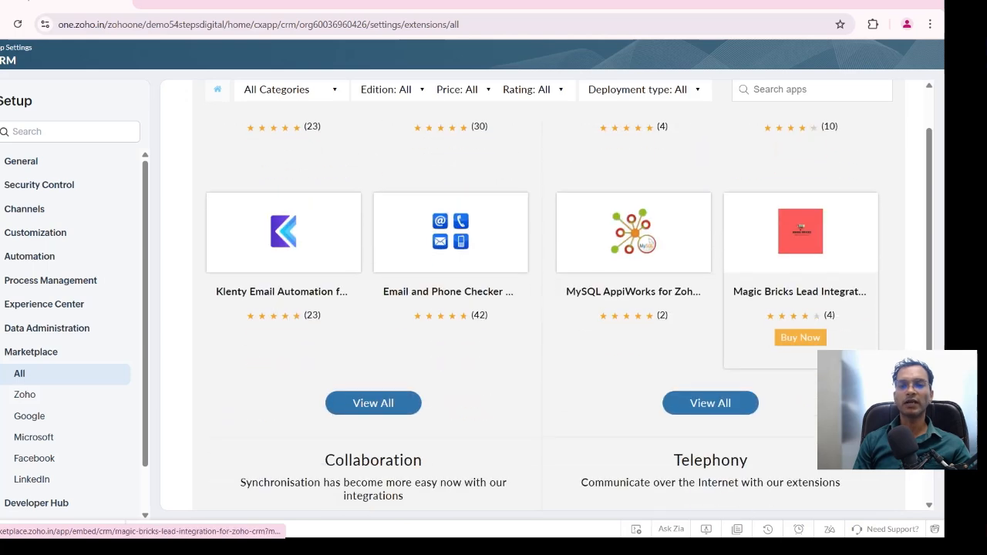
scroll(463, 309, "down", 2)
scroll(540, 308, "up", 2)
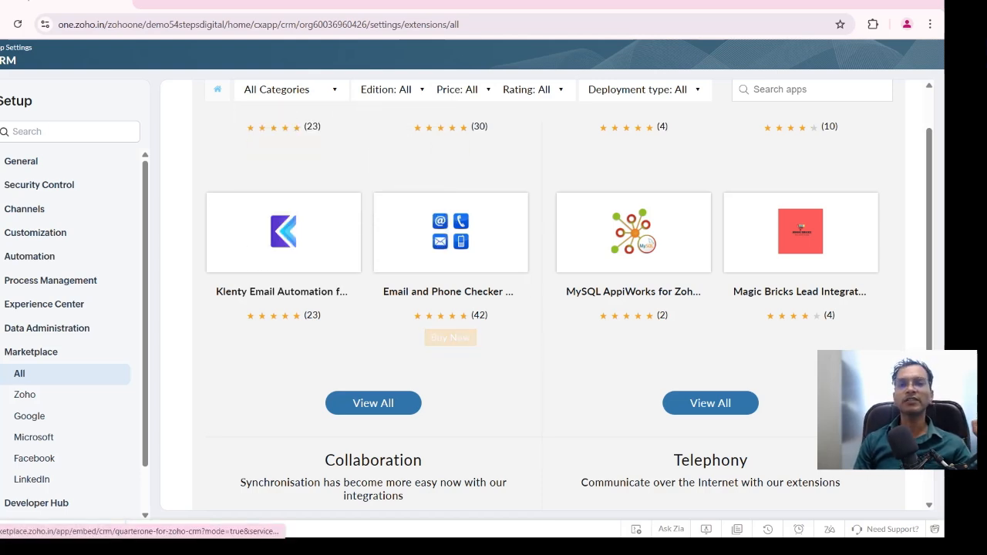
mouse_move(289, 91)
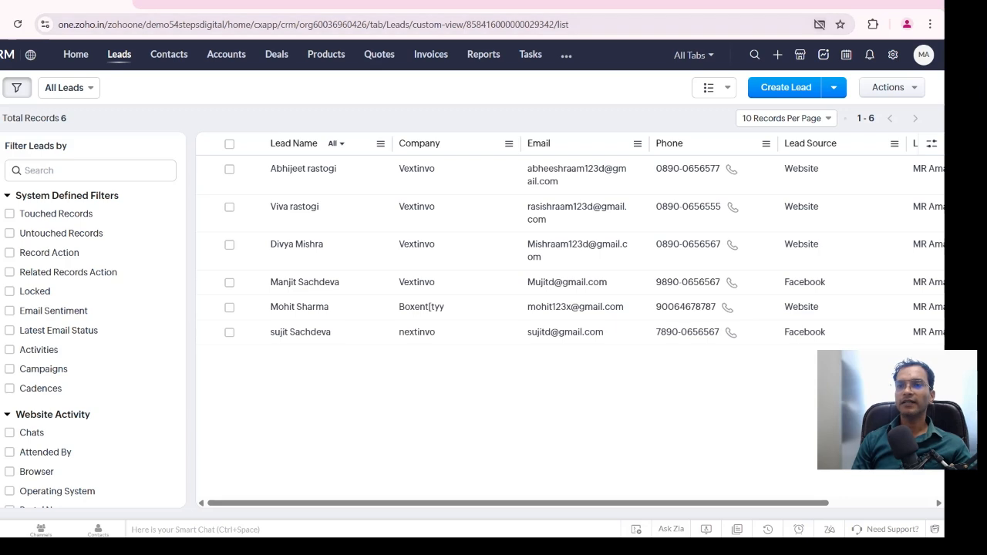
View the Signals notifications and the CRM Setup overview, and return to the leads list
left_click(801, 55)
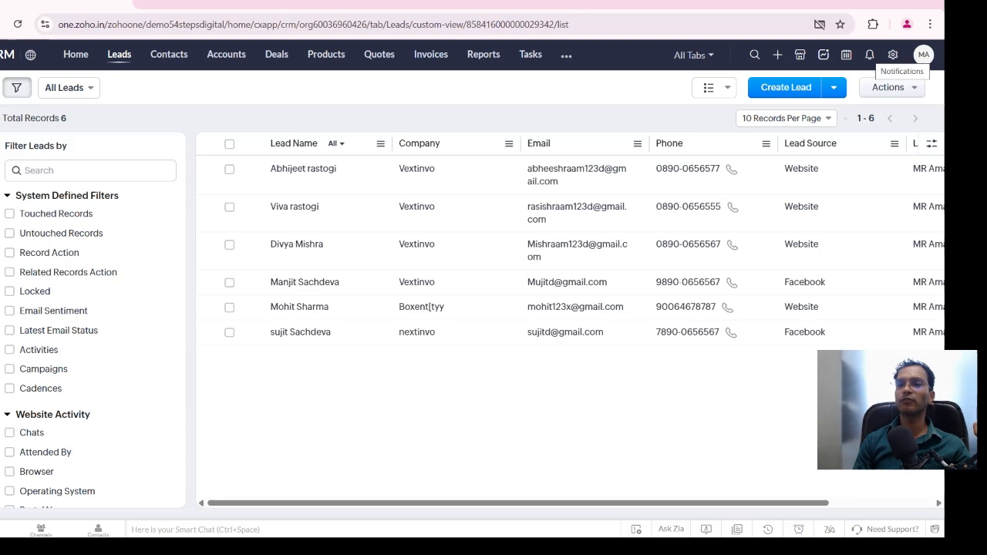
left_click(869, 54)
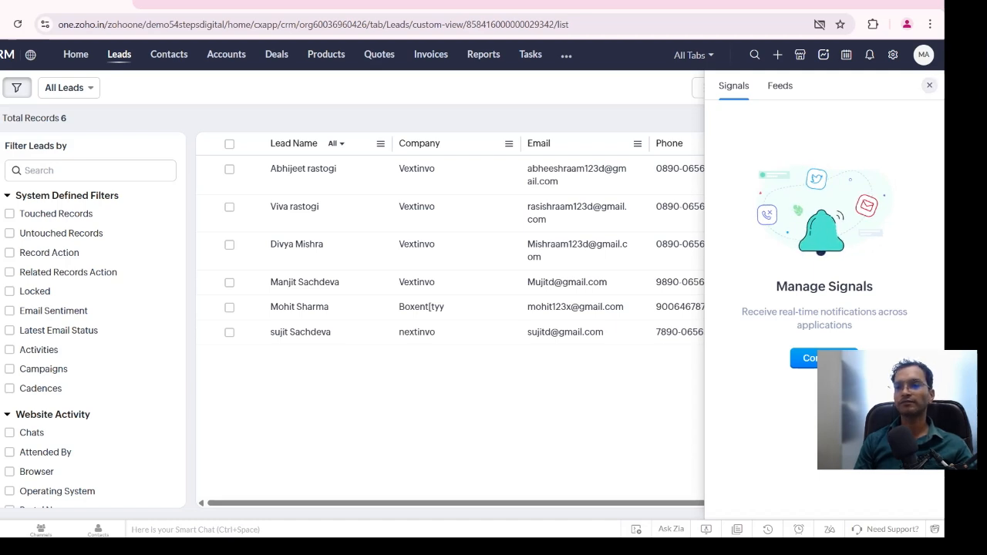
left_click(929, 85)
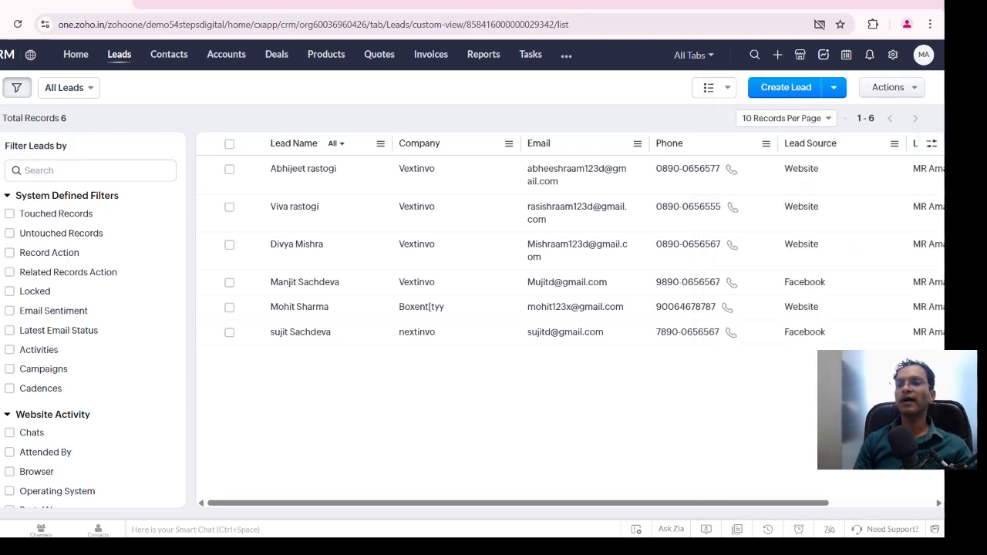
left_click(893, 55)
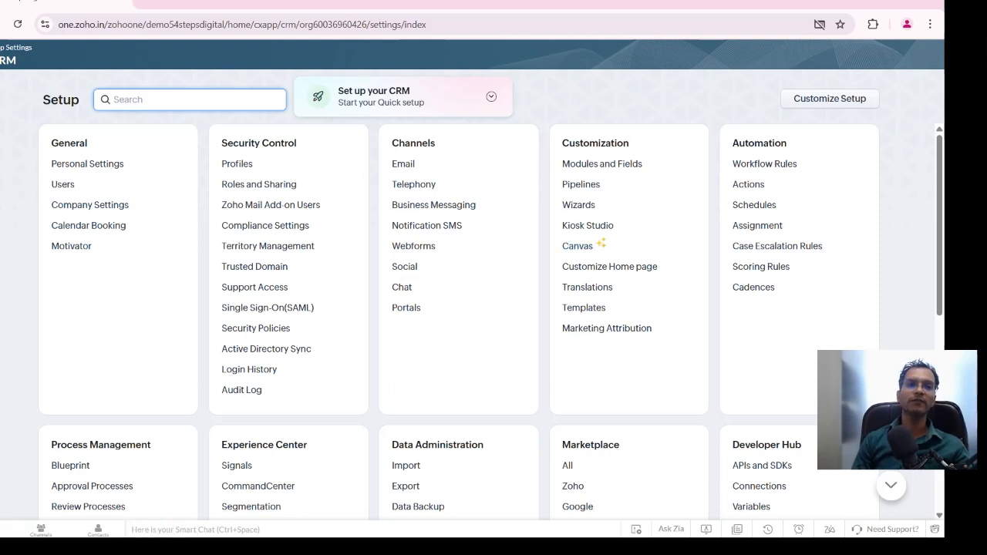
key("alt+Left")
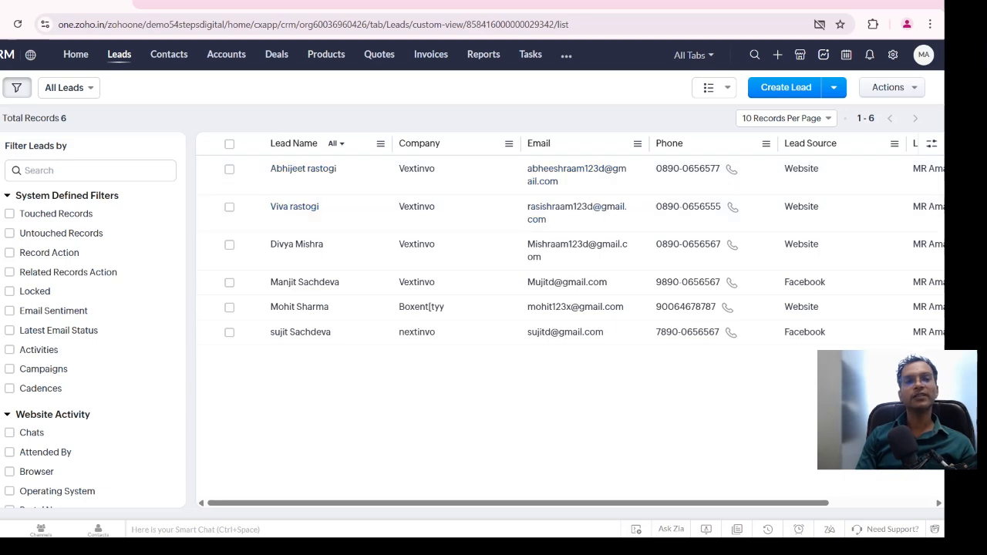
Examine the public list views available for leads, keeping the All Leads view selected
left_click(66, 87)
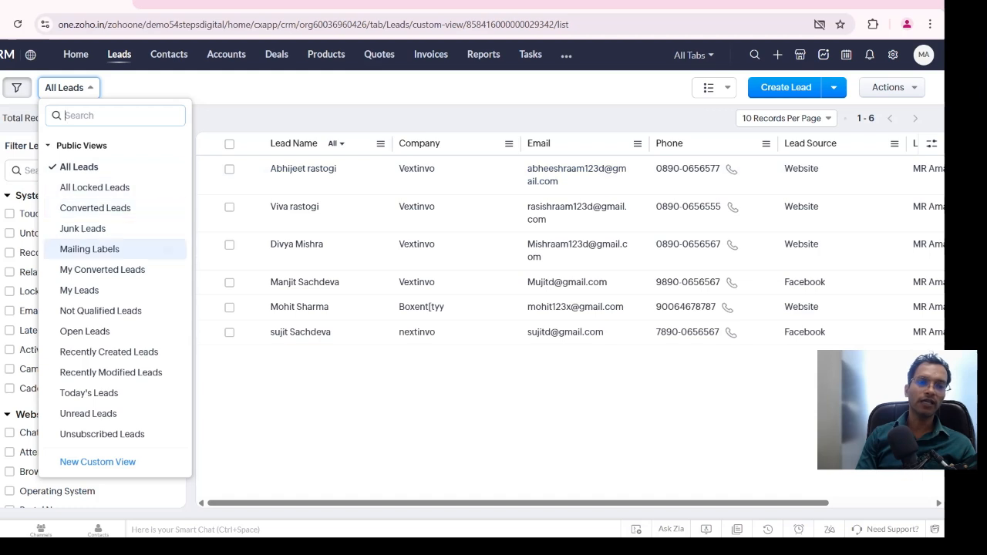
left_click(135, 88)
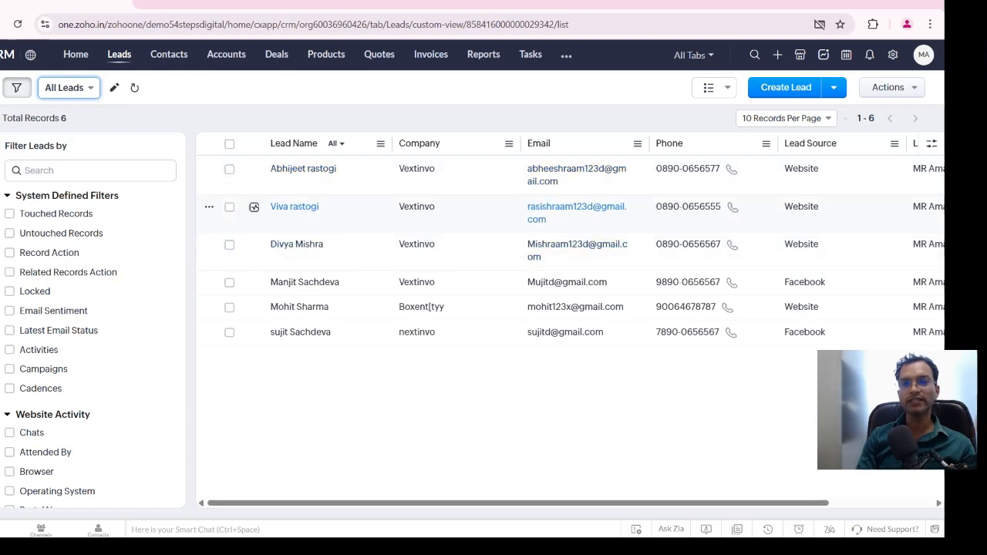
left_click(69, 88)
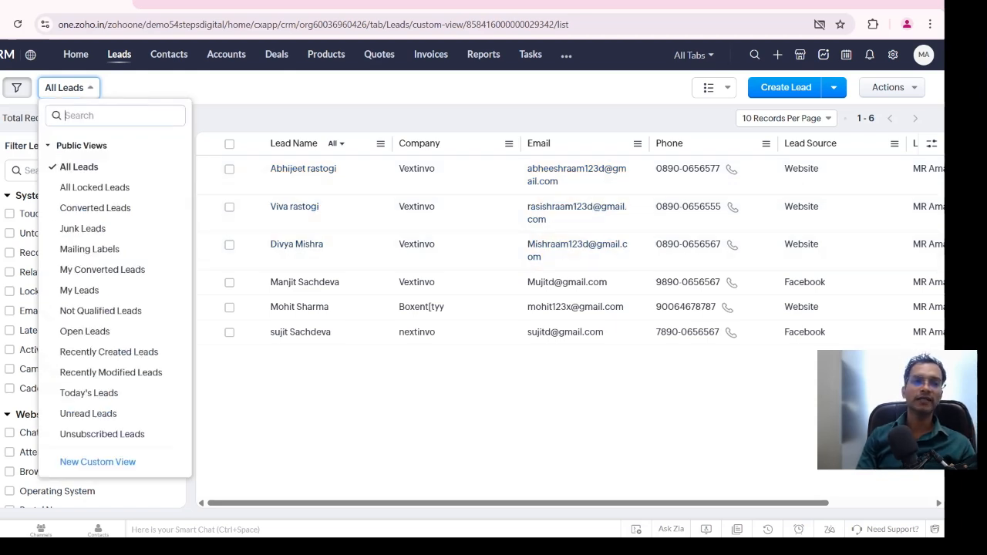
left_click(79, 168)
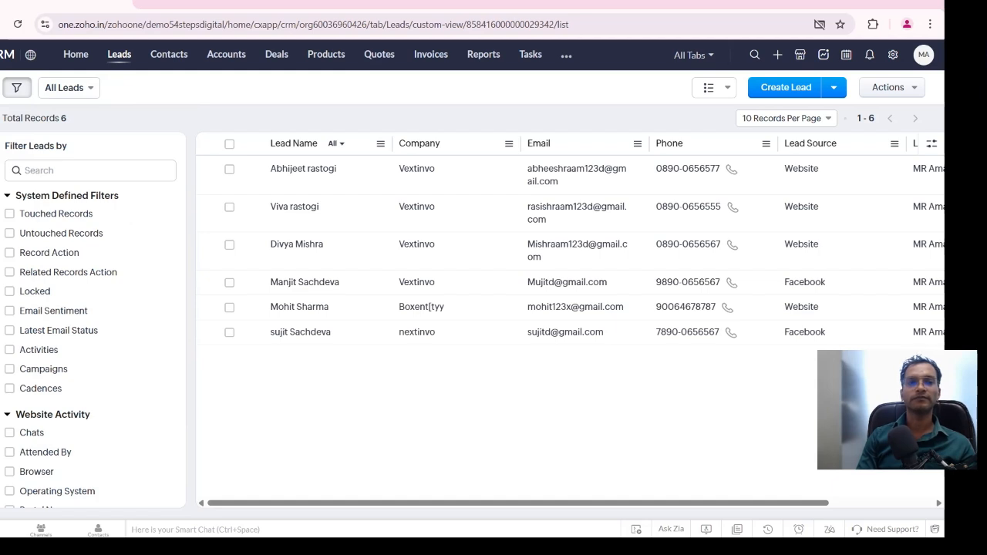
left_click(69, 87)
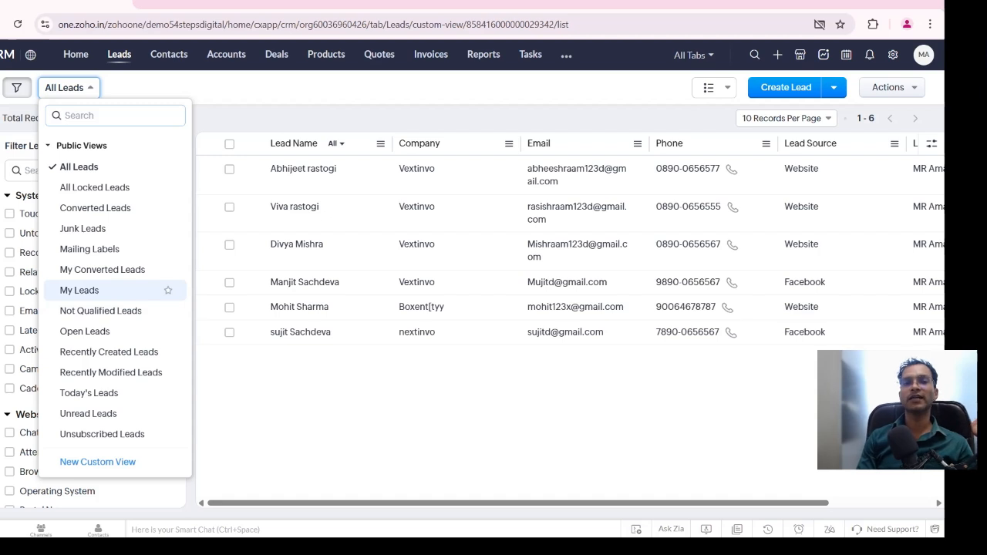
key("Escape")
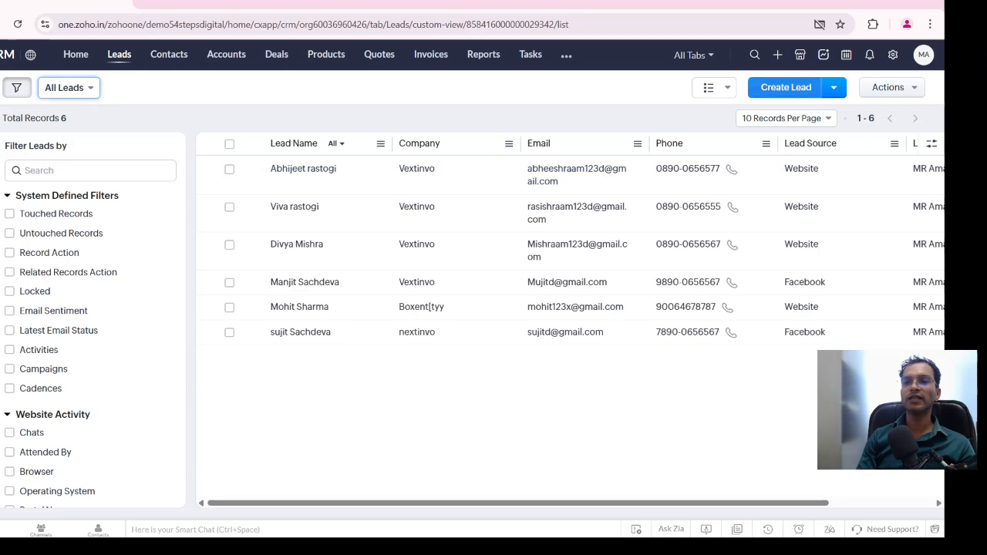
Open a blank Create Lead form and review its lead, description and system fields
left_click(786, 87)
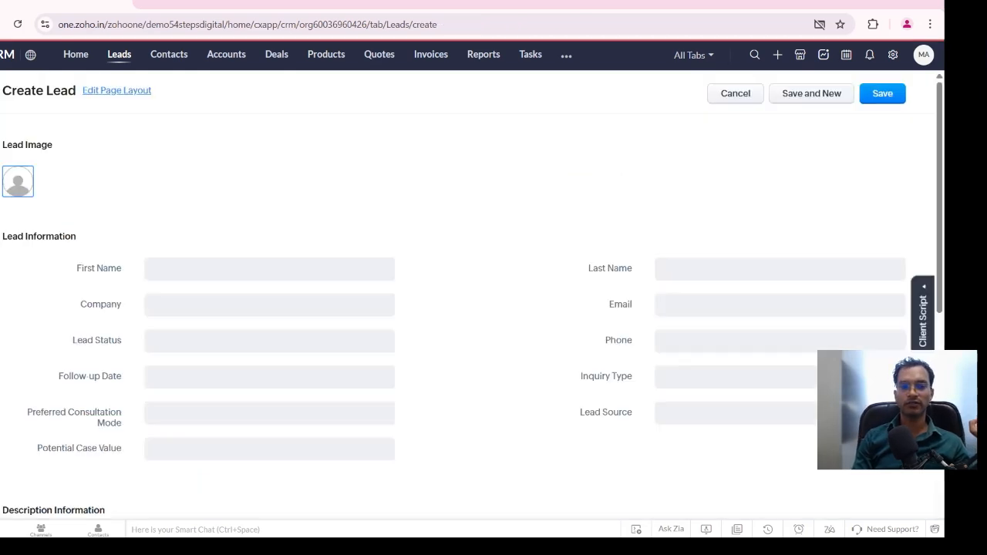
scroll(471, 316, "down", 1)
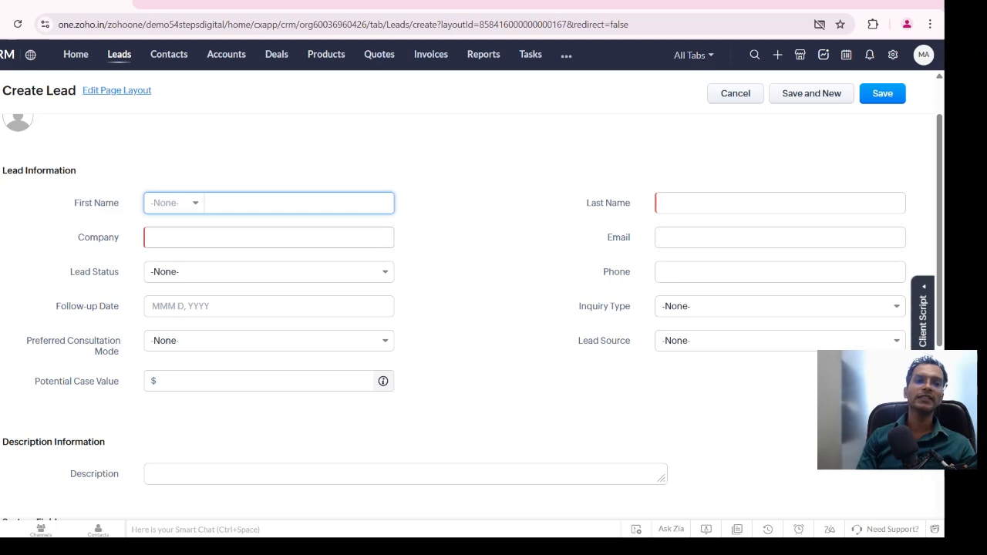
left_click(268, 237)
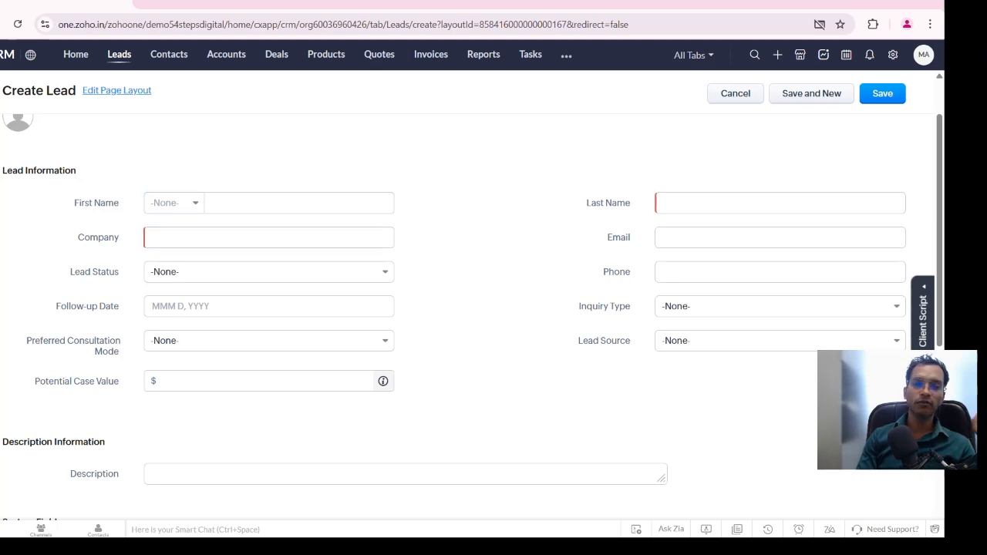
scroll(472, 317, "down", 1)
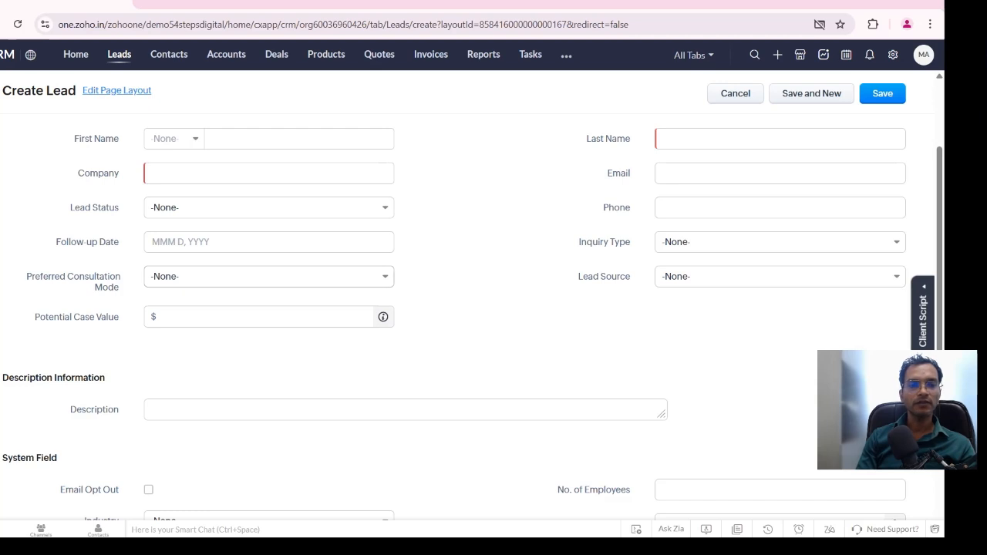
Try the Civil inquiry type on the Create Lead form, review the remaining sections, and leave the page without saving
scroll(472, 317, "down", 1)
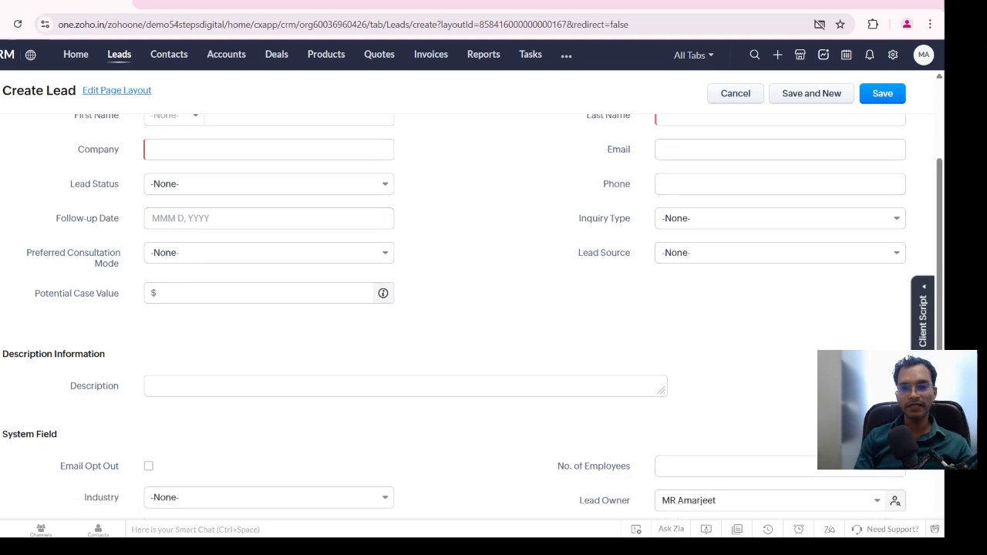
scroll(472, 317, "down", 1)
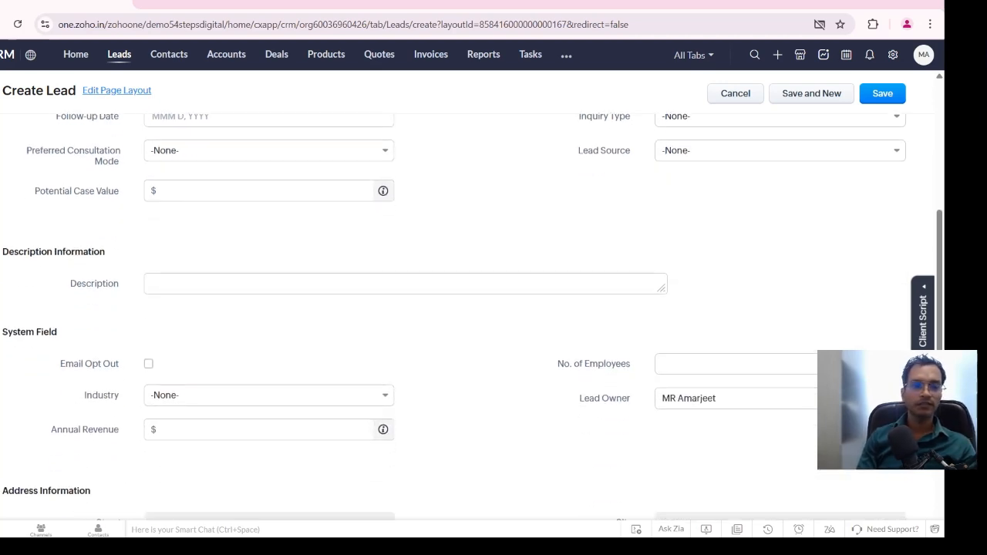
scroll(779, 231, "up", 2)
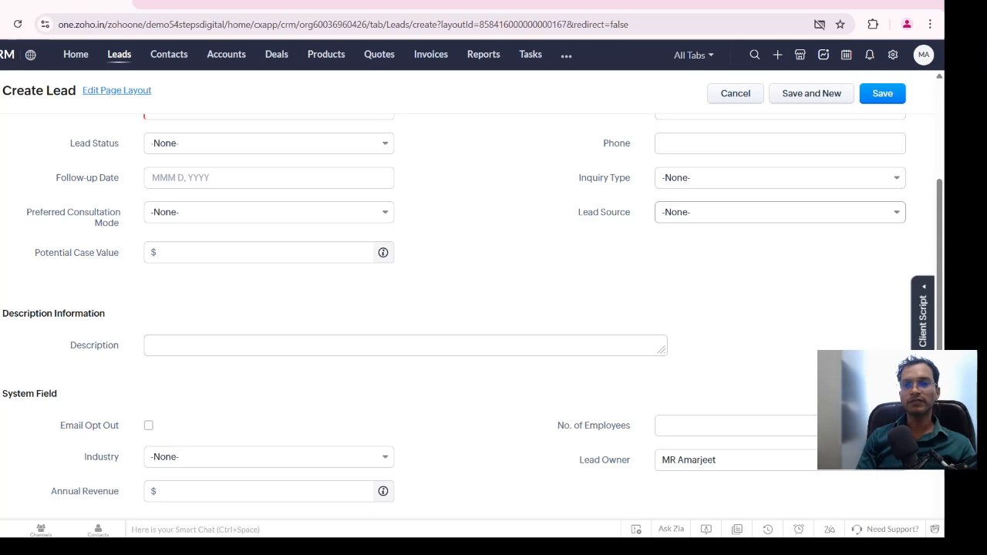
left_click(779, 241)
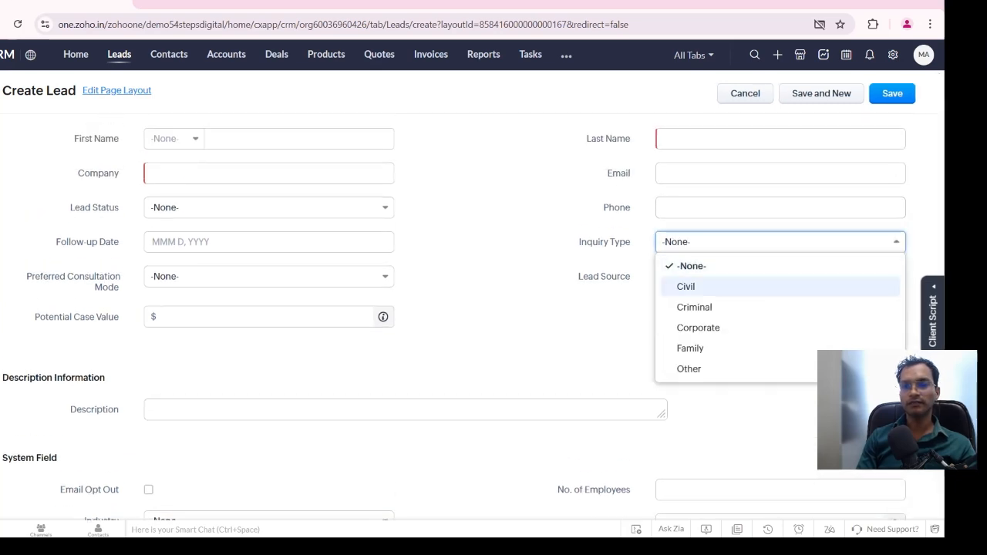
left_click(779, 285)
scroll(472, 308, "down", 2)
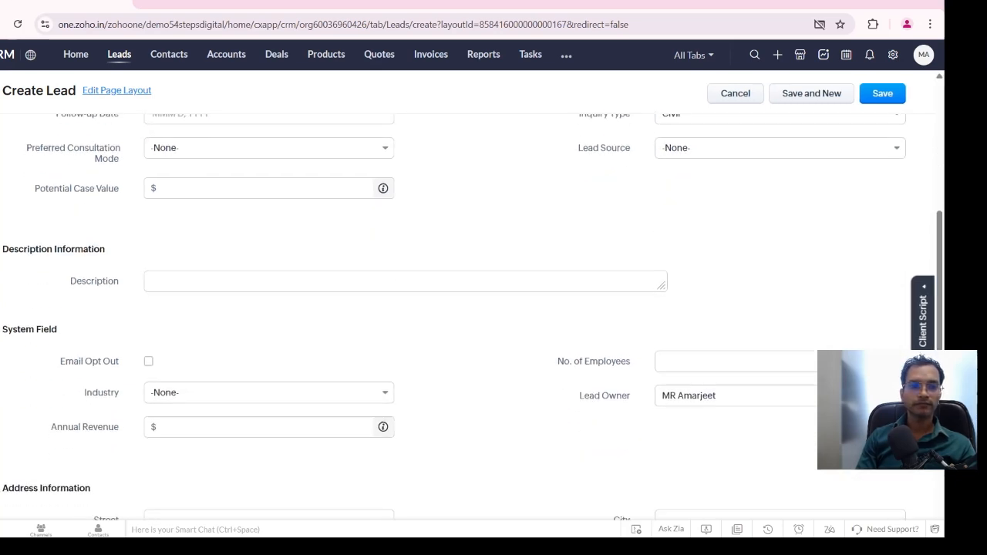
scroll(472, 309, "up", 1)
scroll(472, 308, "up", 2)
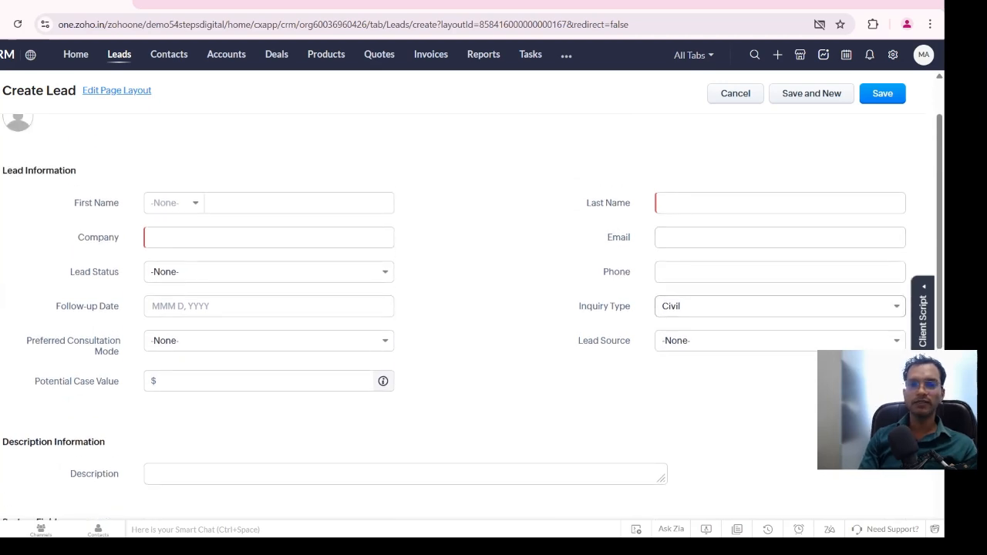
scroll(493, 308, "down", 2)
scroll(472, 316, "up", 1)
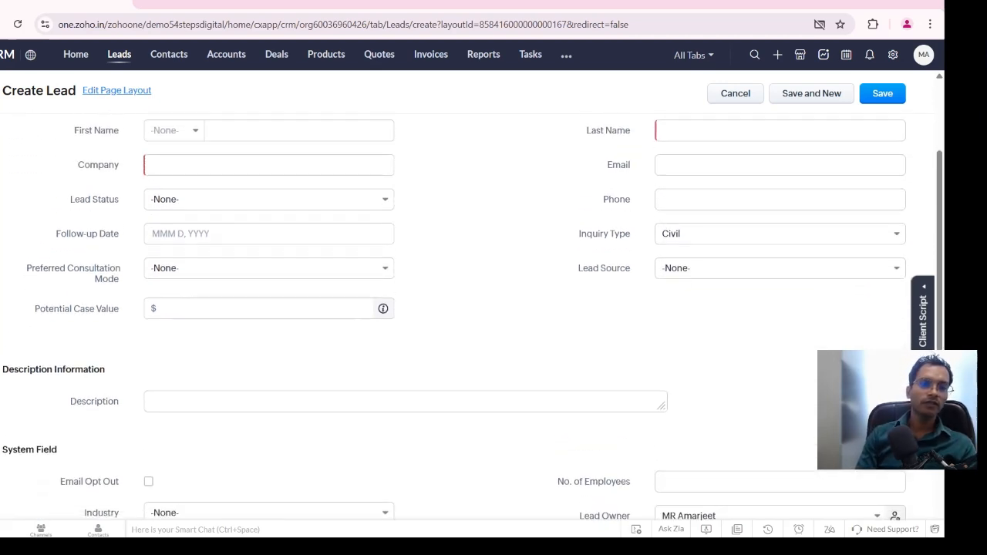
scroll(472, 316, "down", 2)
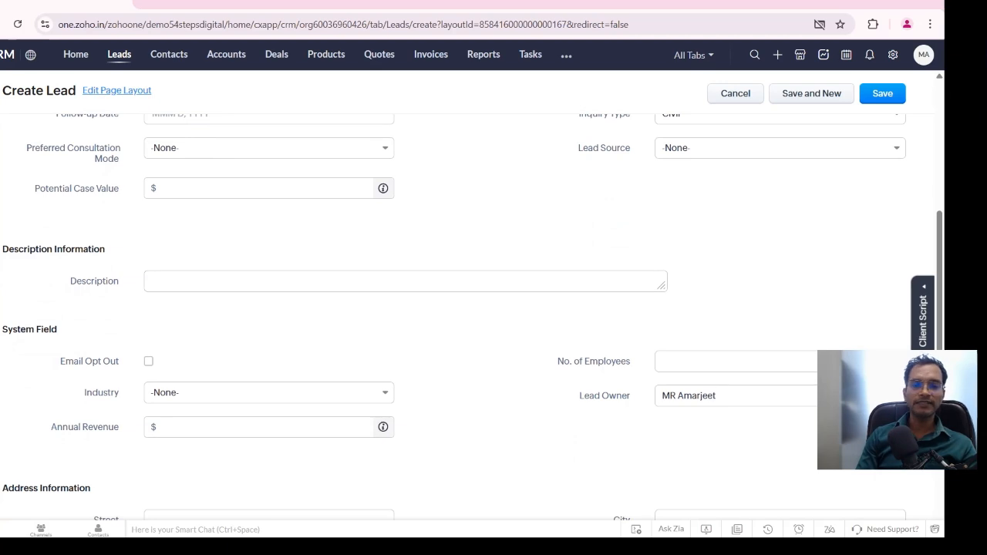
scroll(472, 317, "up", 3)
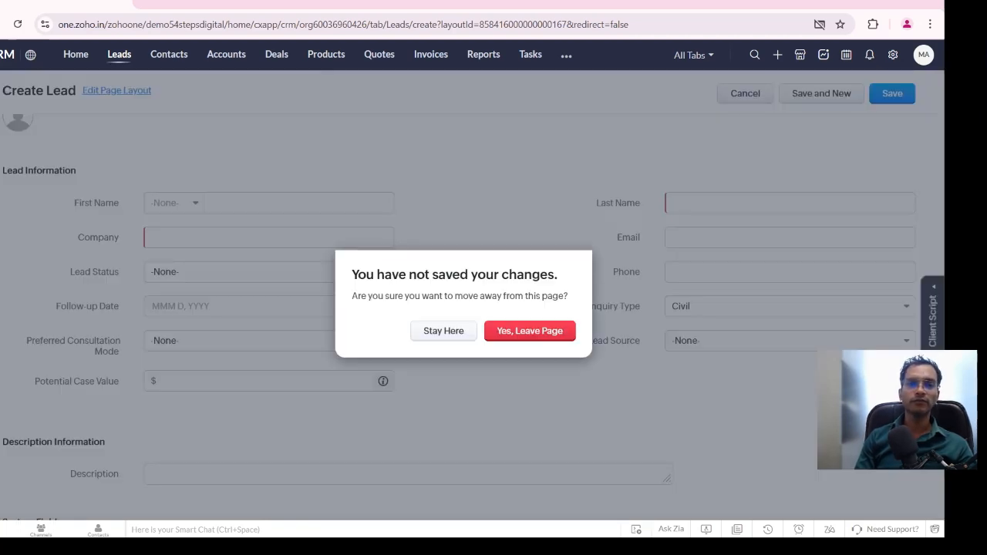
left_click(530, 331)
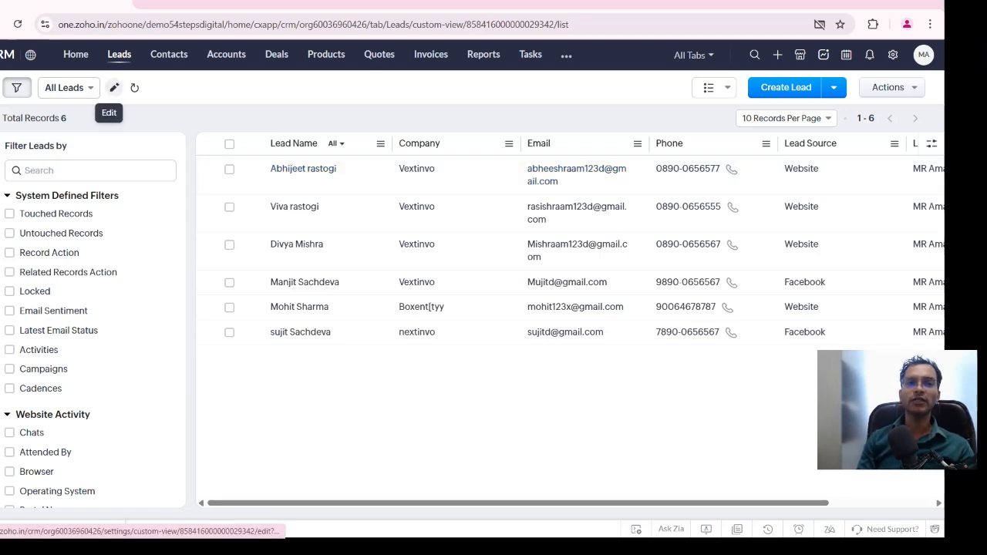
Start a new custom view for leads and name it "Website lead"
left_click(113, 88)
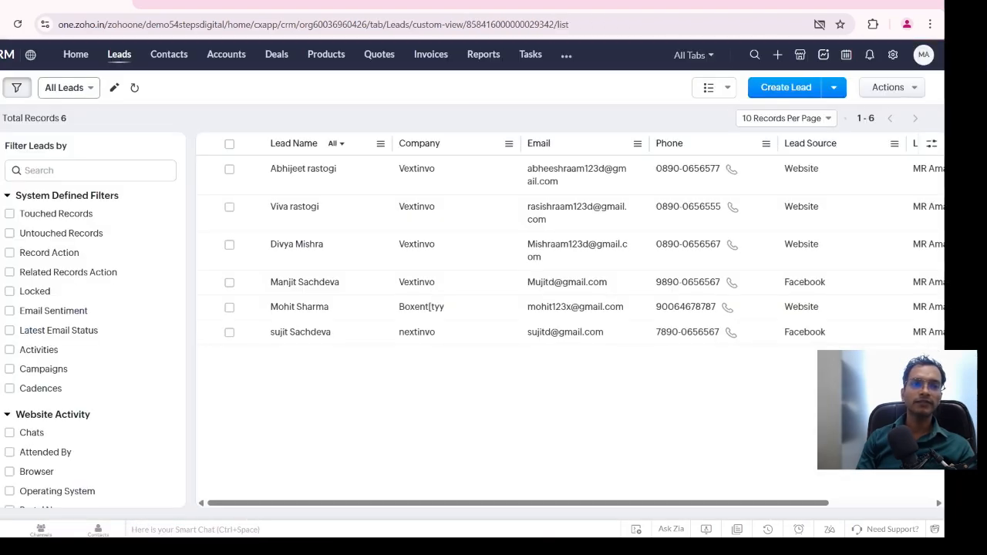
left_click(69, 87)
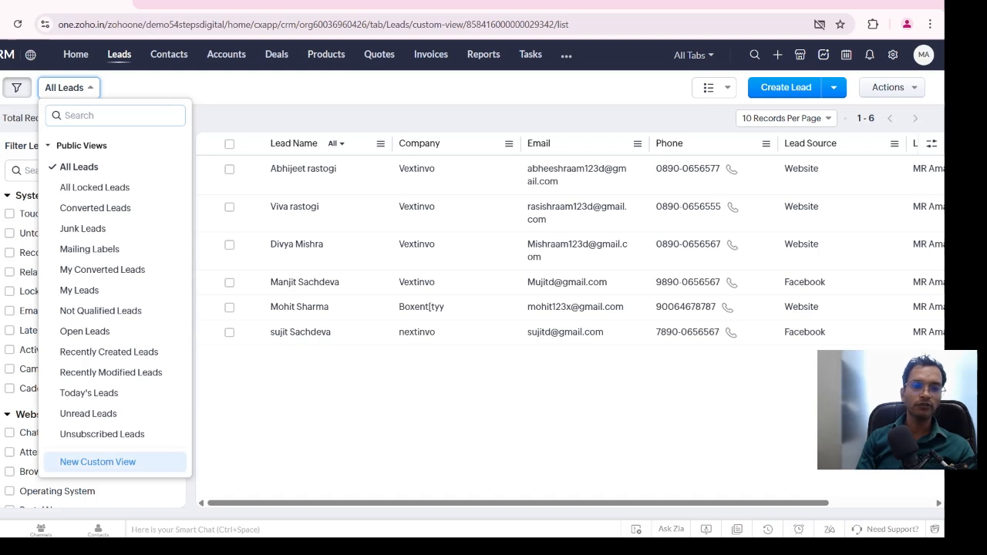
left_click(98, 462)
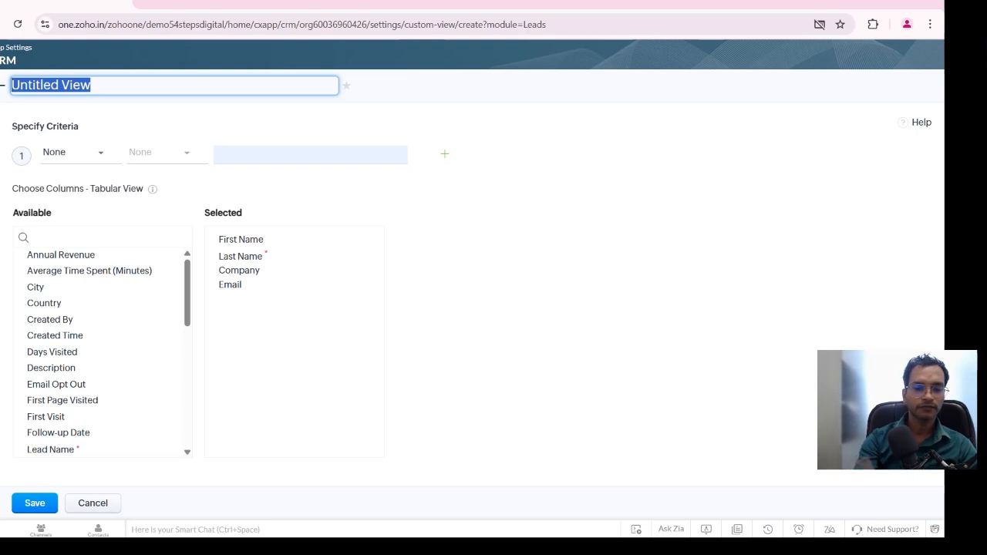
key("BackSpace")
type("lead")
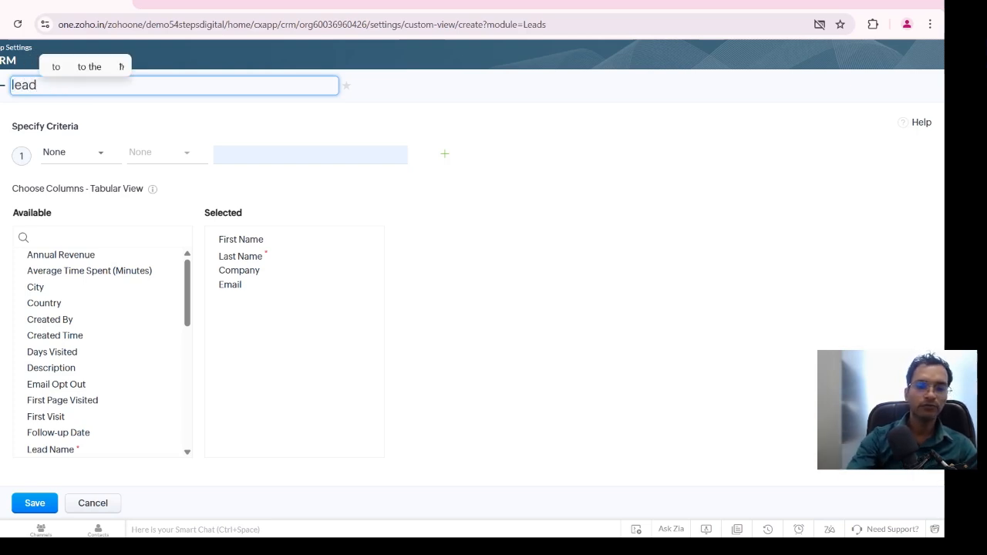
key("BackSpace")
key("BackSpace")
key("BackSpace")
key("BackSpace")
key("BackSpace")
type("websi")
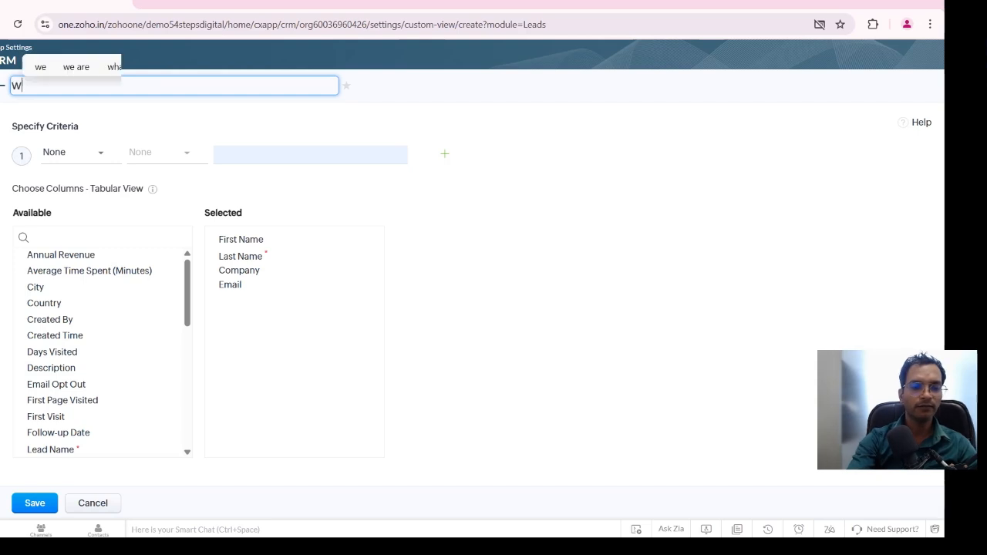
type("te")
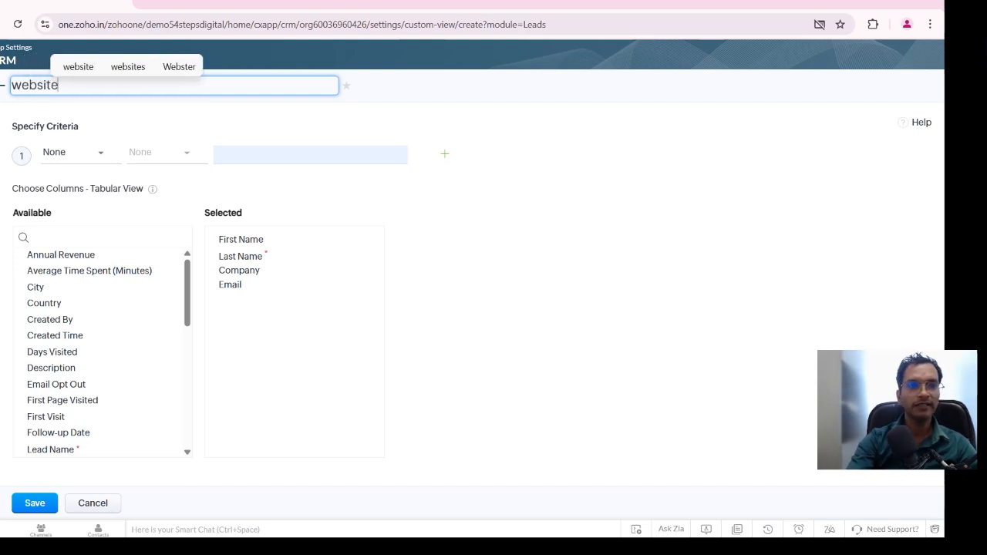
type(" lead")
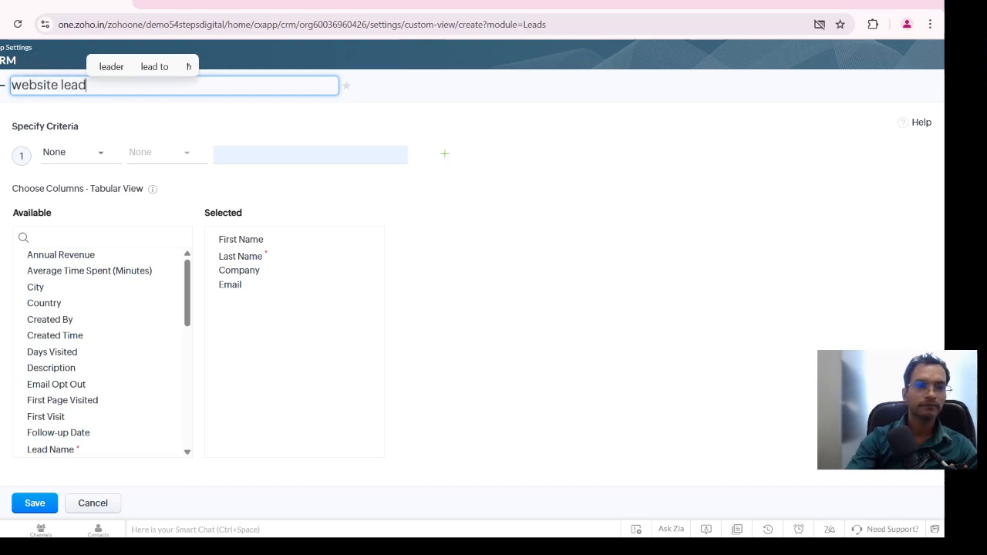
key("Return")
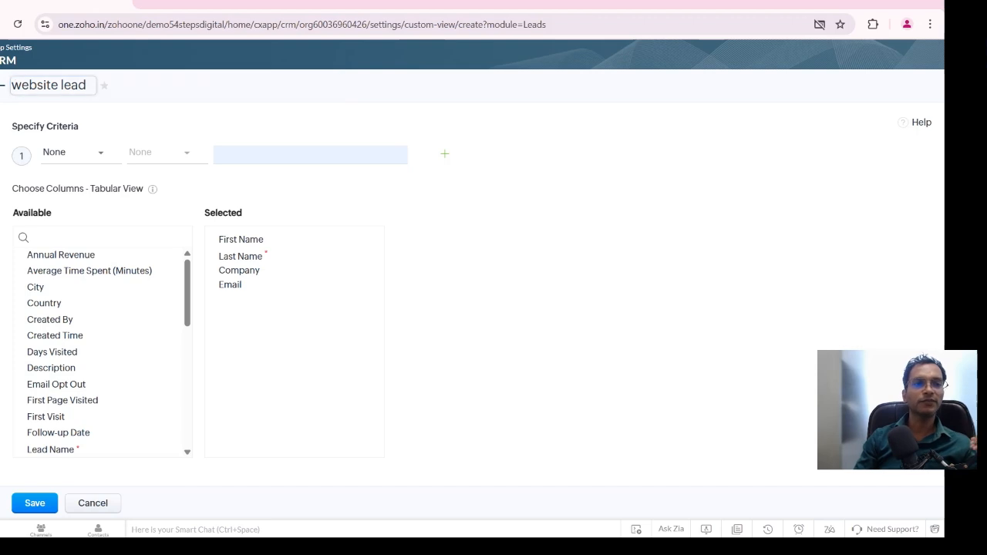
left_click(21, 85)
key("BackSpace")
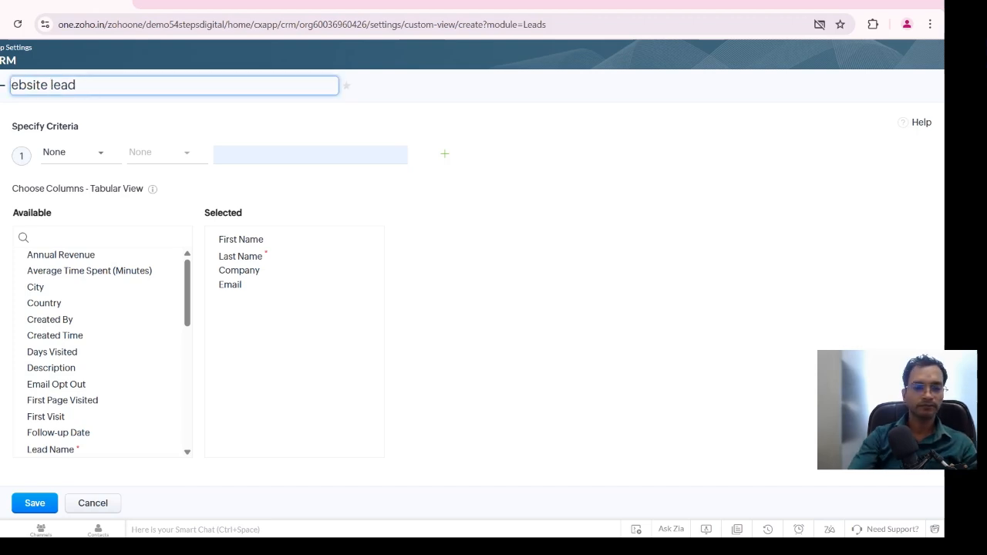
key("Caps_Lock")
type("W")
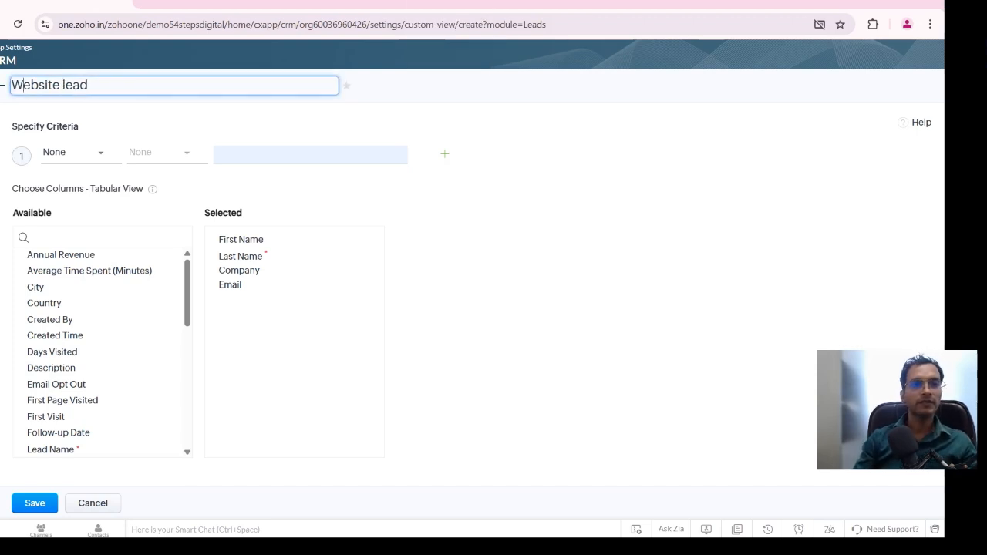
Set the custom view's criterion to Lead Source is Website and save the view
left_click(74, 152)
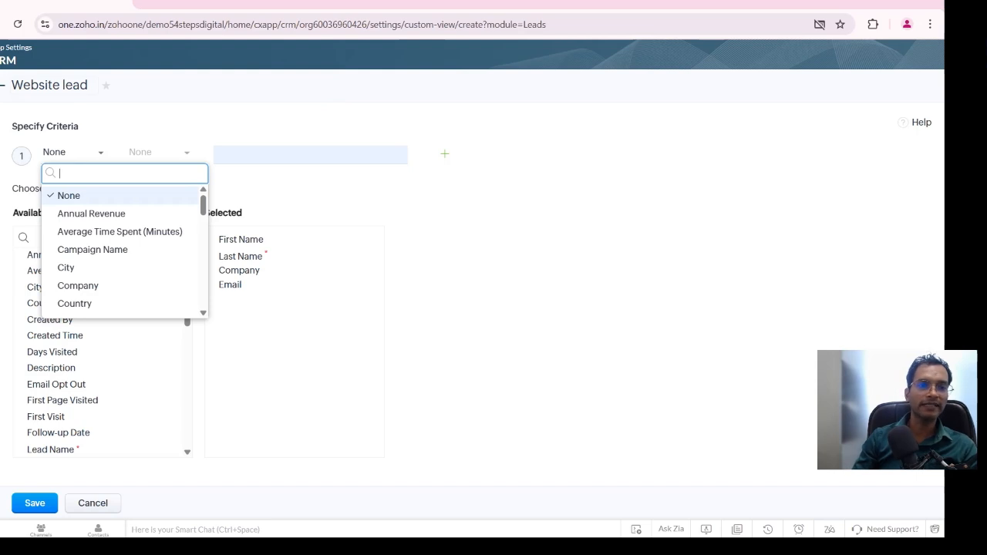
type("LEAD")
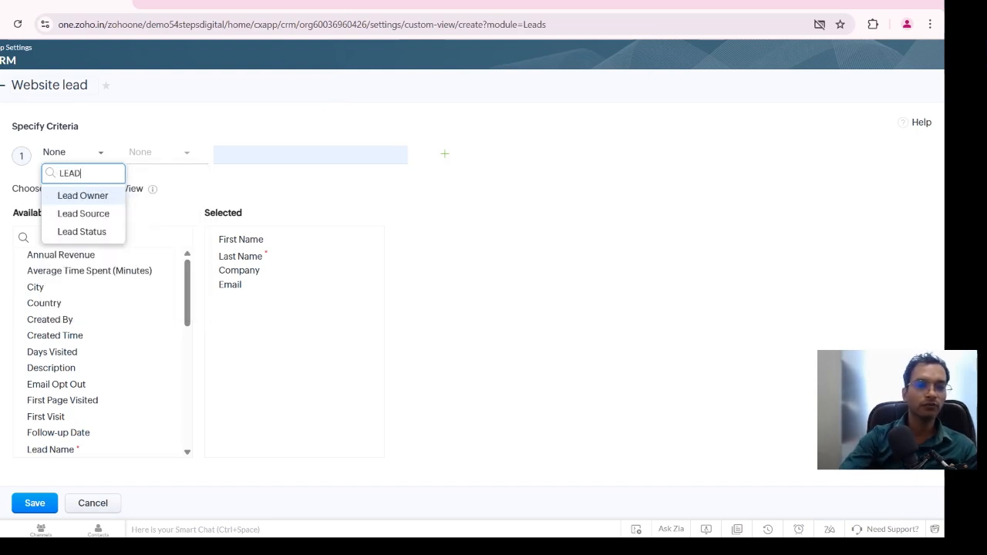
key("Down")
key("Down")
key("Up")
key("Return")
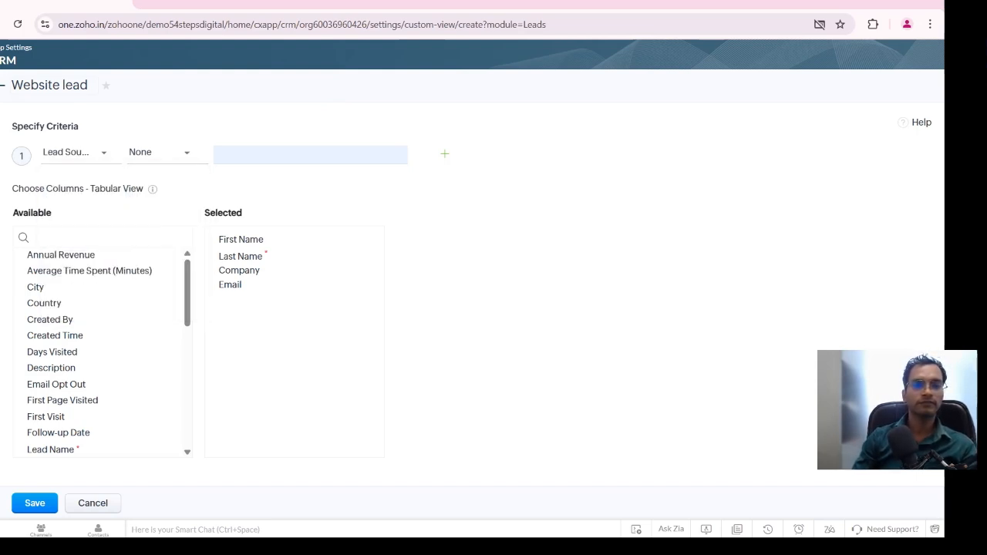
left_click(167, 153)
left_click(148, 193)
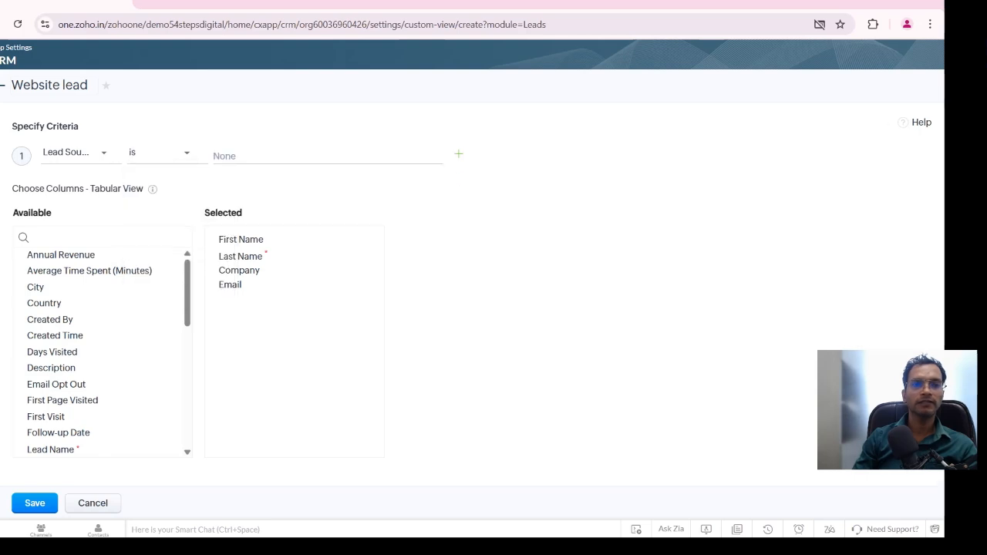
left_click(327, 155)
left_click(246, 175)
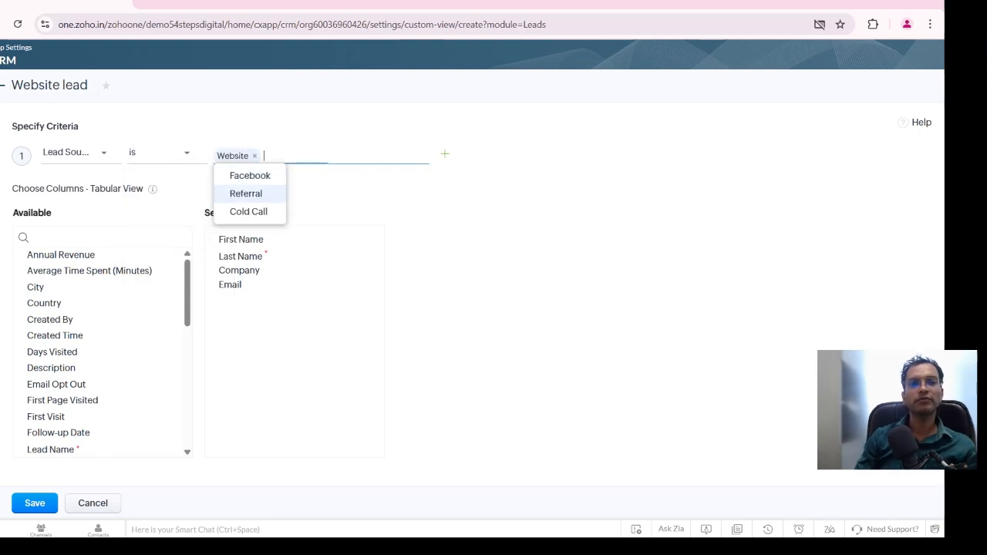
left_click(494, 231)
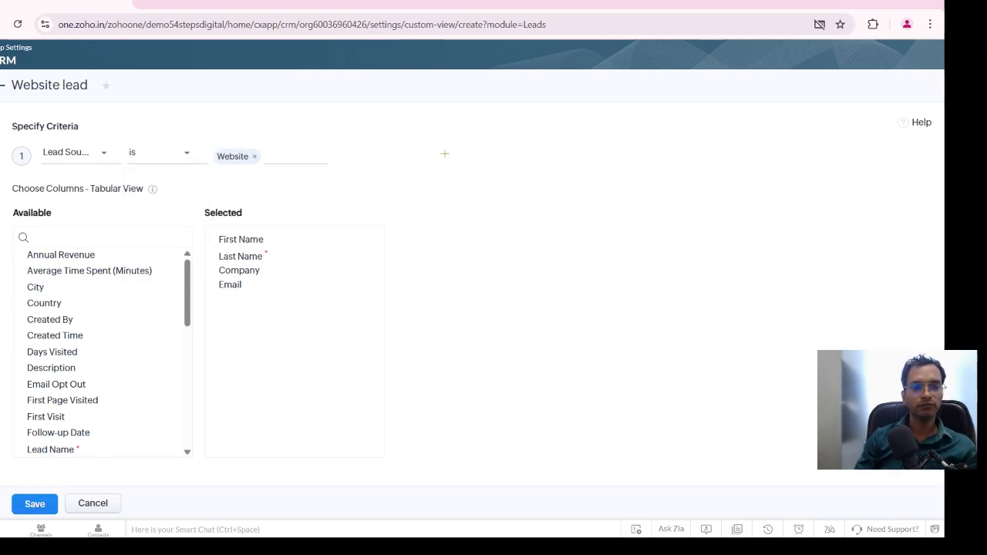
left_click(35, 503)
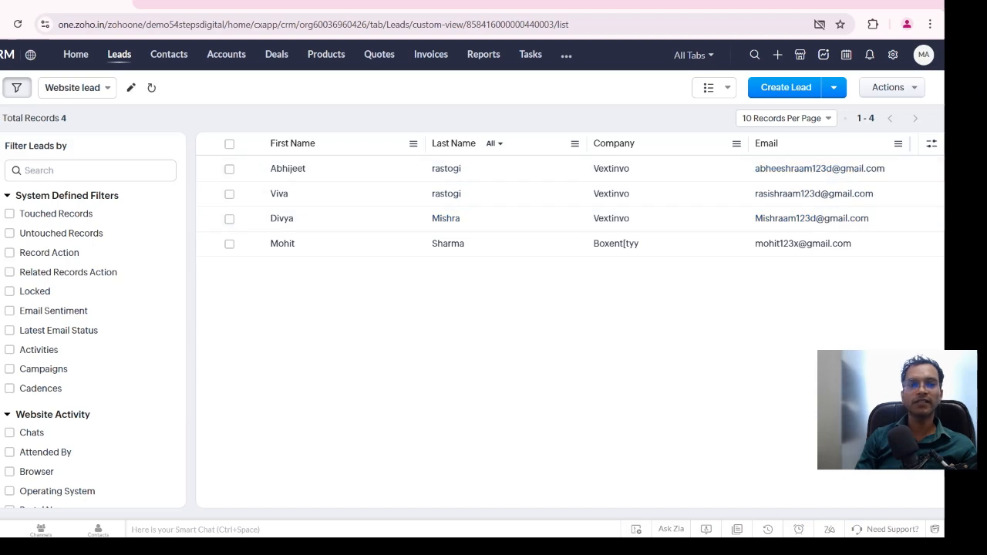
Switch the leads list back to the All Leads view and check the list of available views
left_click(77, 88)
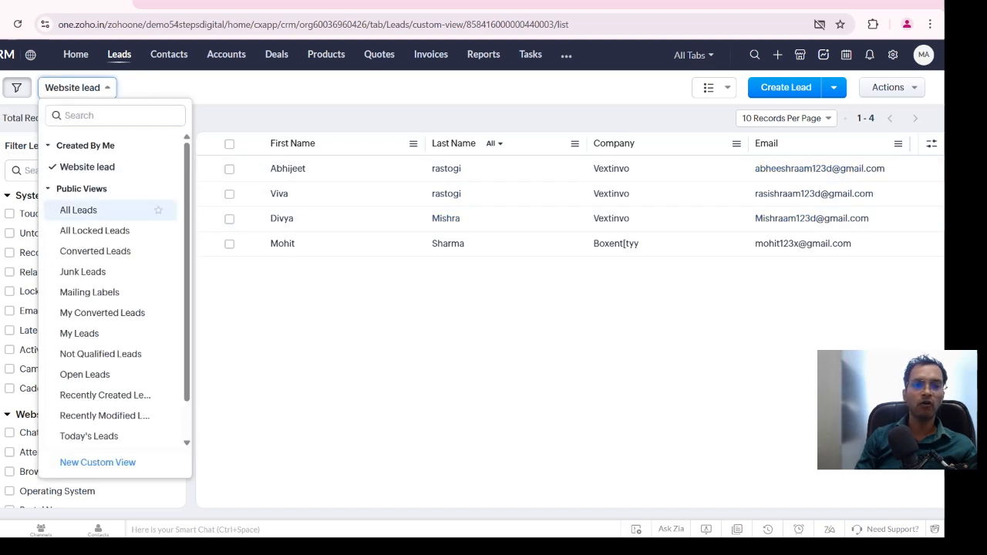
left_click(78, 210)
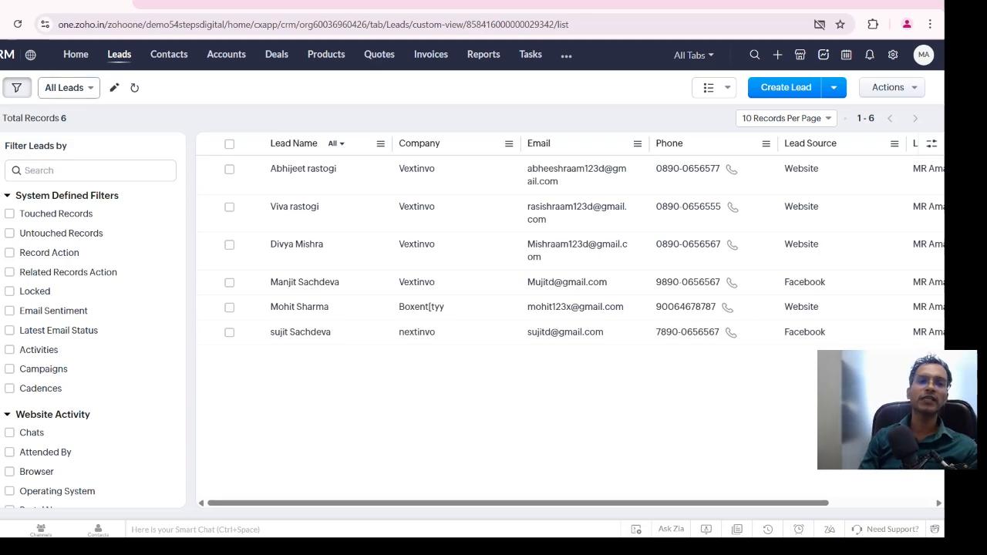
left_click(68, 87)
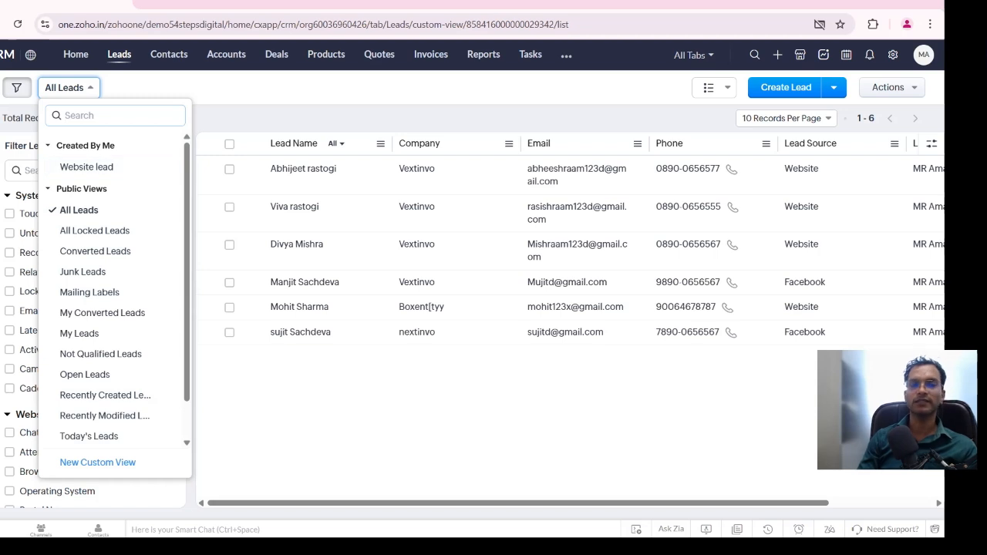
left_click(68, 87)
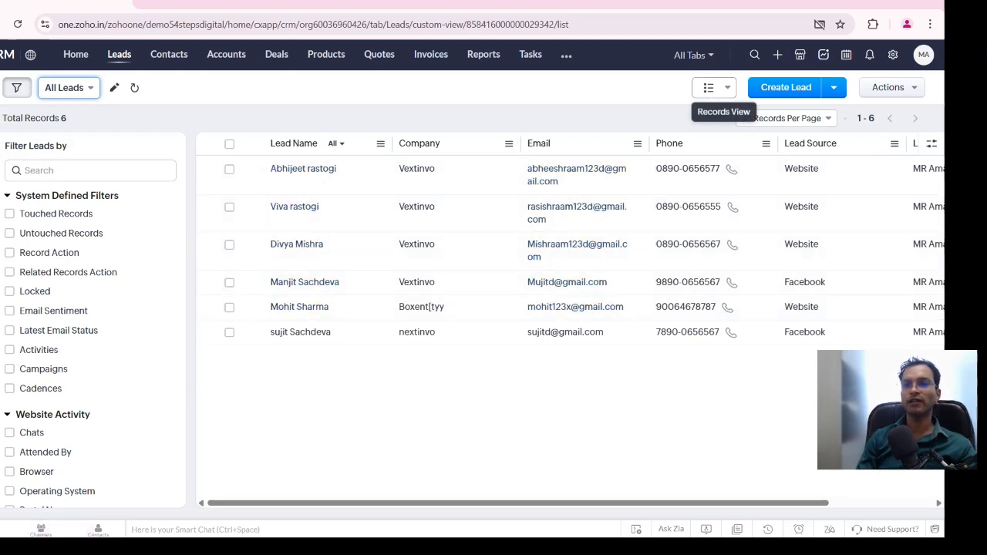
Display the leads in Kanban View and look through the lead status columns
left_click(714, 87)
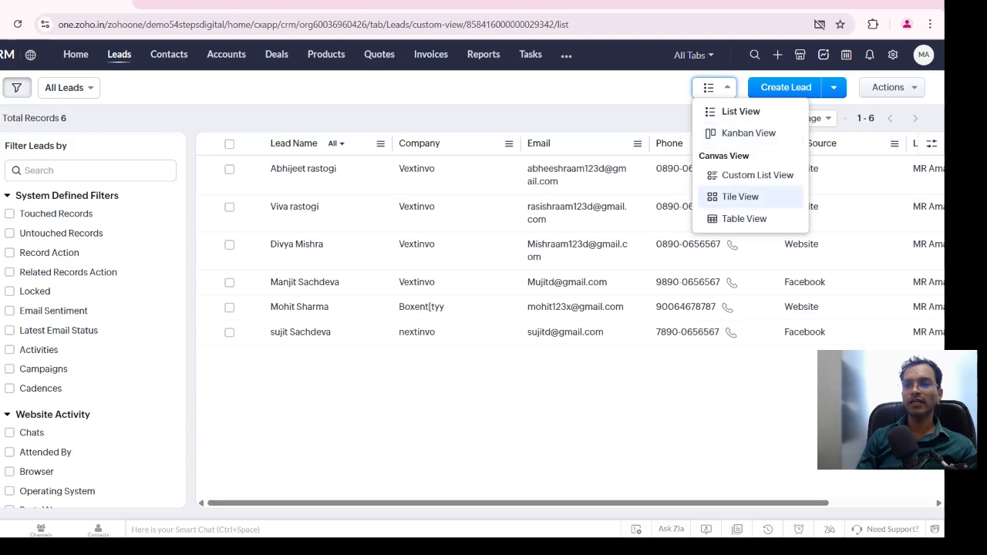
left_click(709, 87)
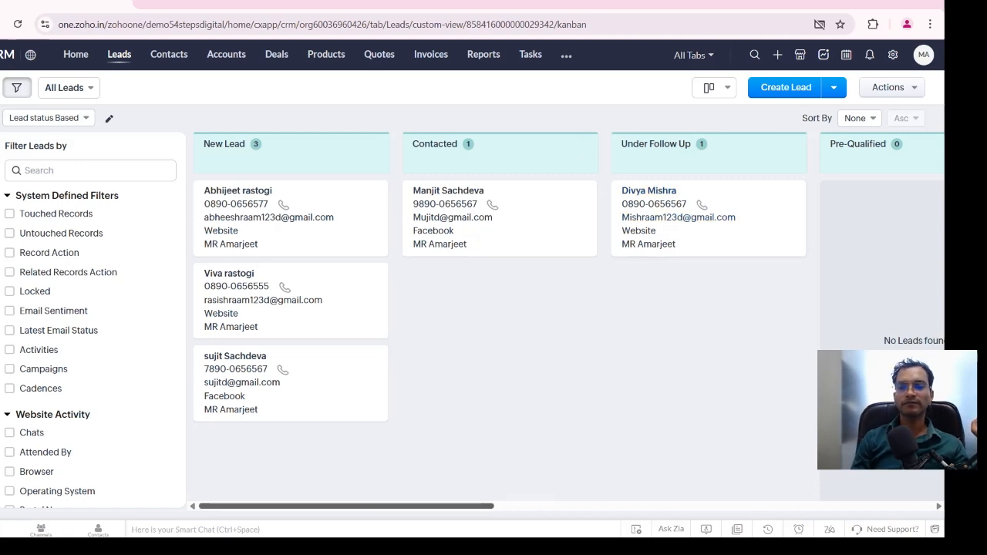
scroll(500, 347, "right", 3)
scroll(500, 347, "right", 5)
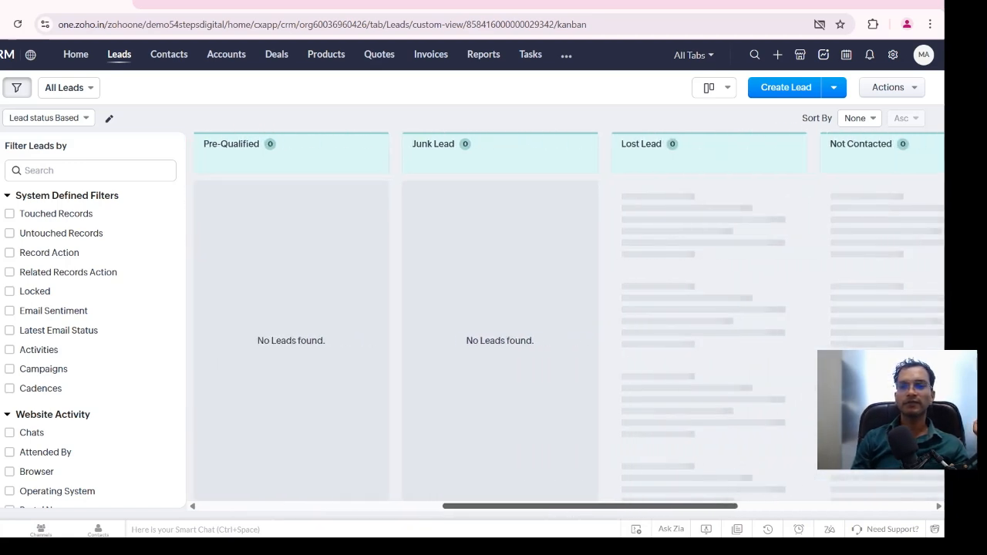
scroll(500, 347, "left", 4)
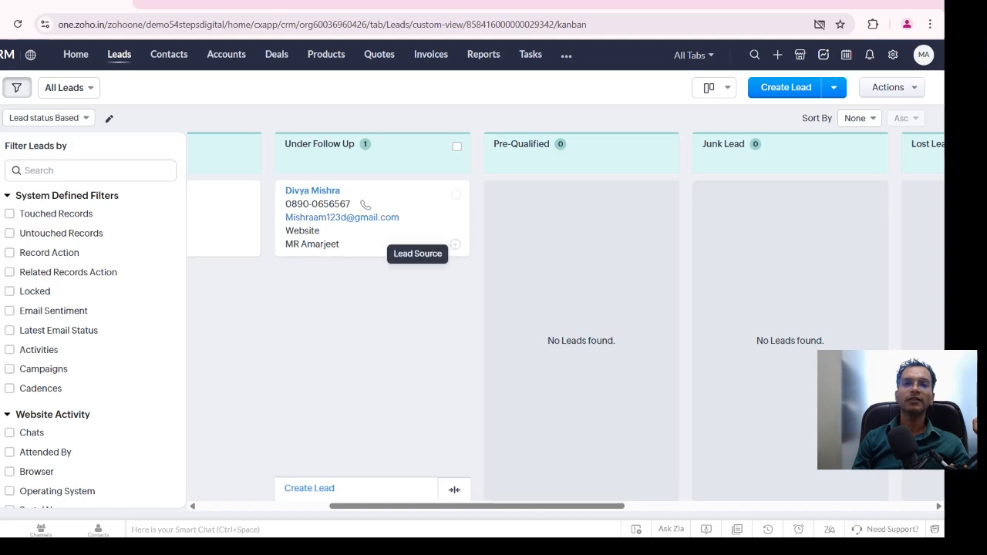
Open a blank lead creation form to review its fields, and close it without saving a lead
scroll(332, 462, "left", 5)
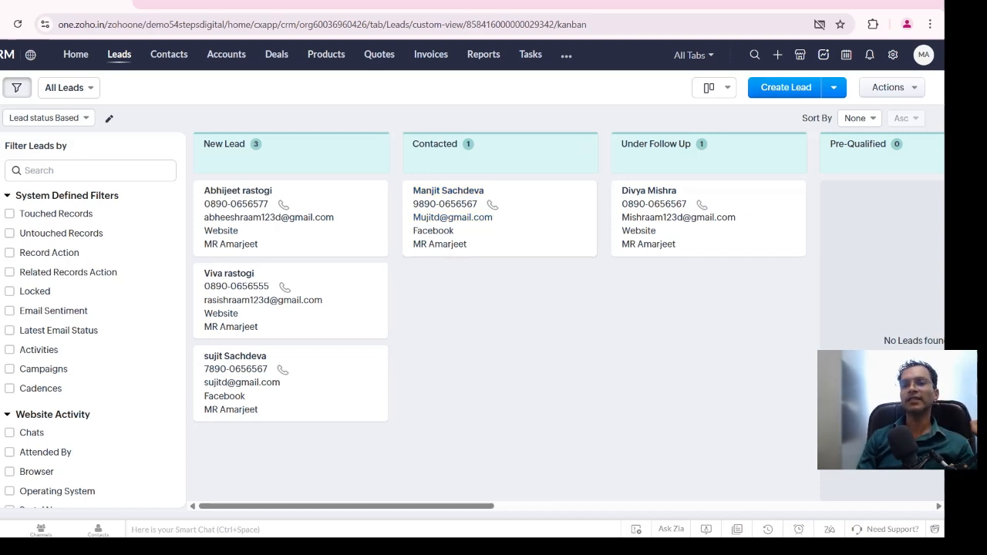
left_click(785, 88)
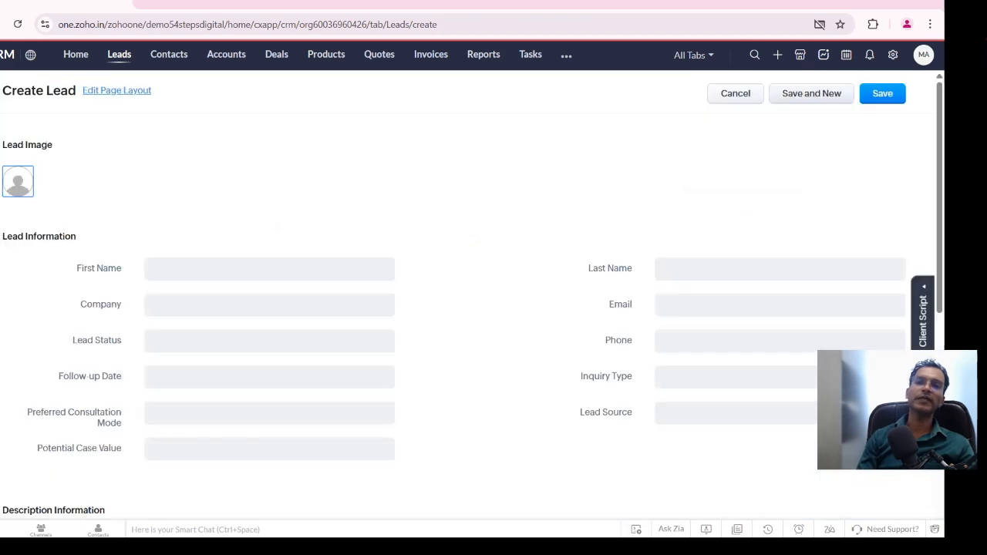
scroll(472, 300, "down", 2)
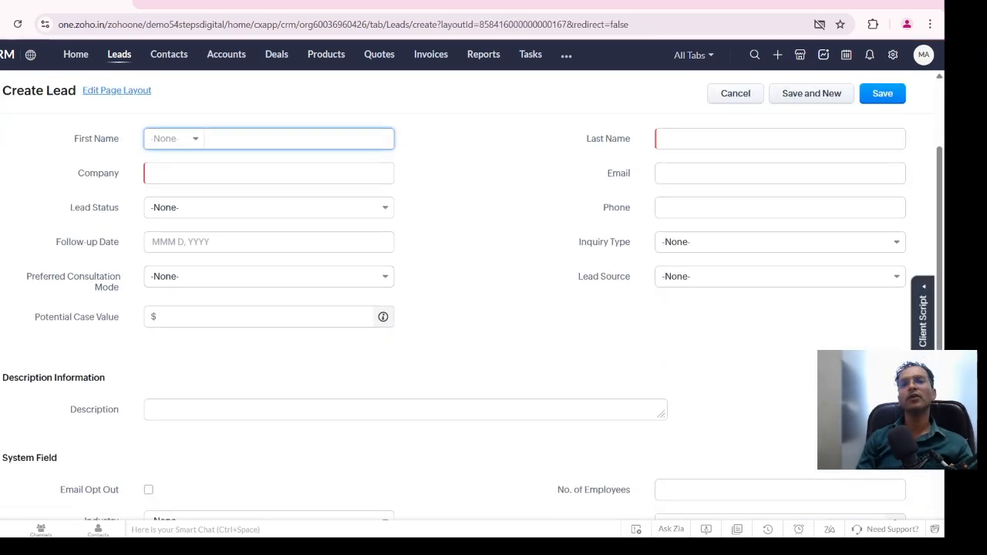
left_click(736, 93)
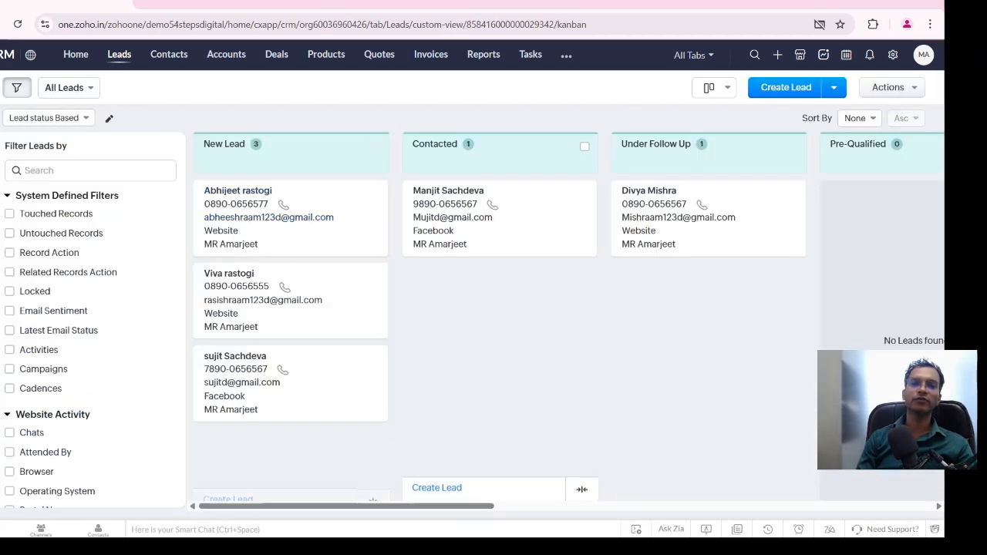
Switch the leads display from Kanban to List View and look across its columns
left_click(715, 87)
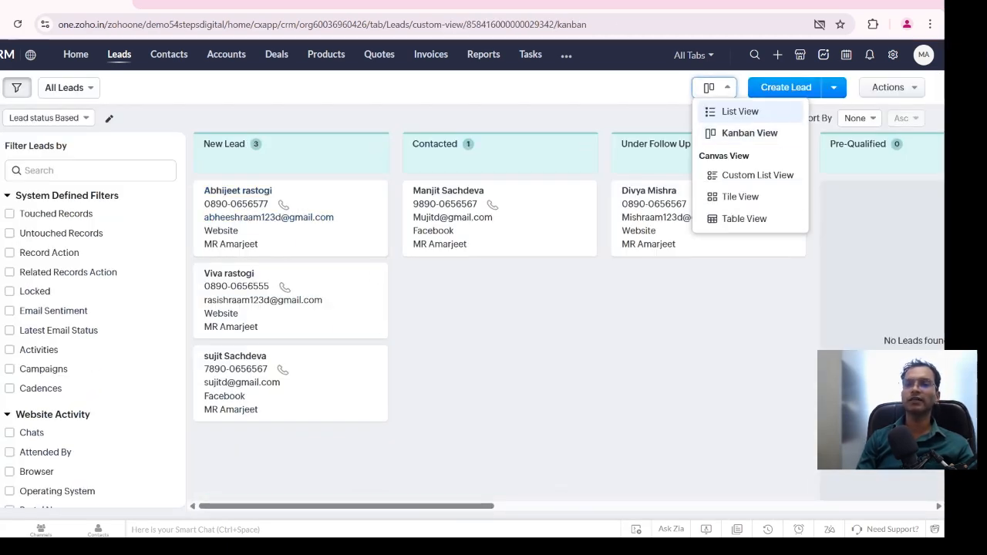
left_click(739, 111)
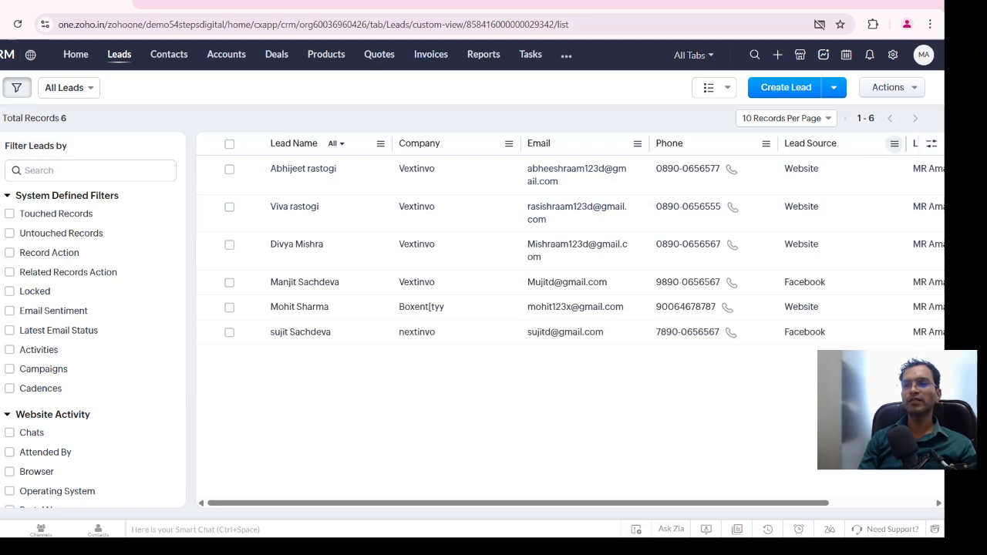
scroll(571, 247, "right", 3)
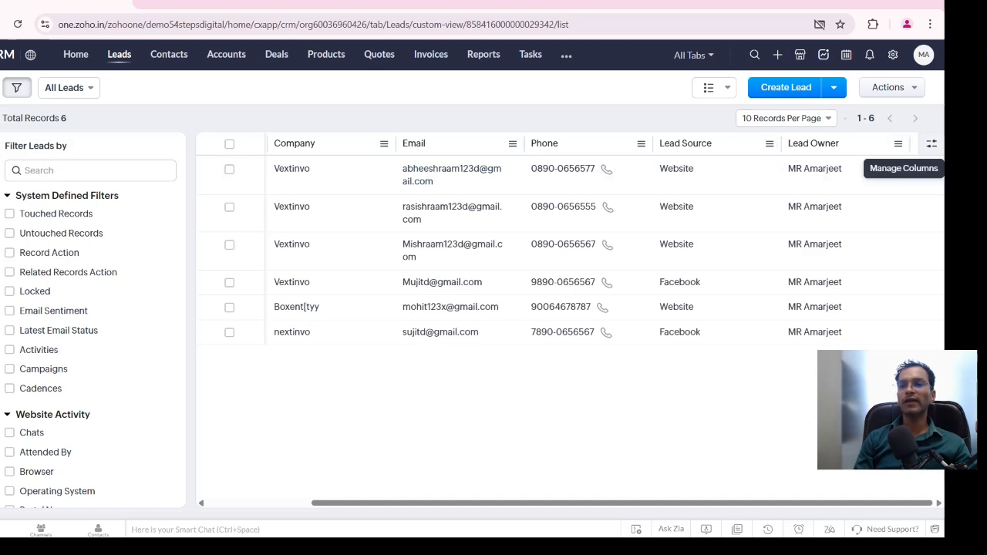
Add the Lead Status and Industry columns to the leads list, save the column selection, and check the new columns
left_click(932, 143)
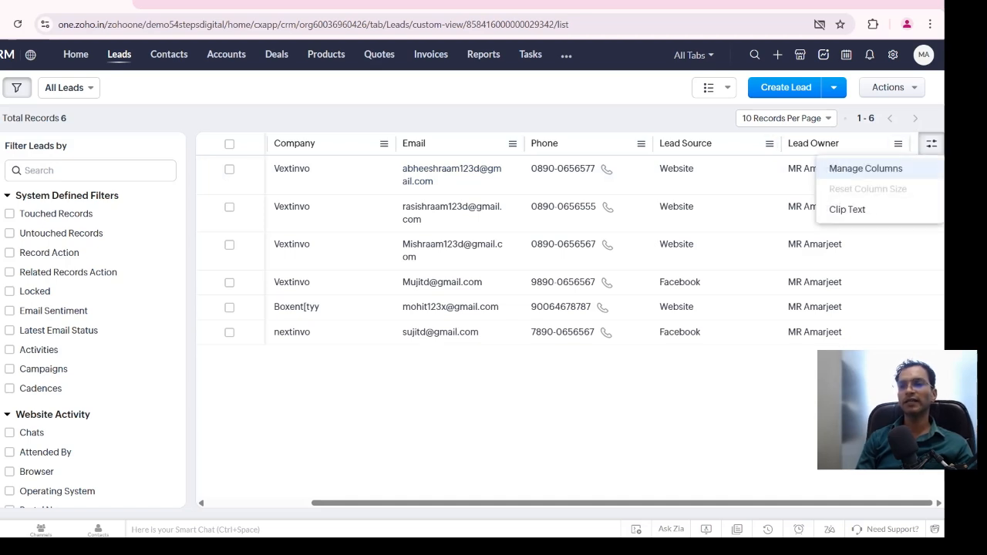
left_click(865, 168)
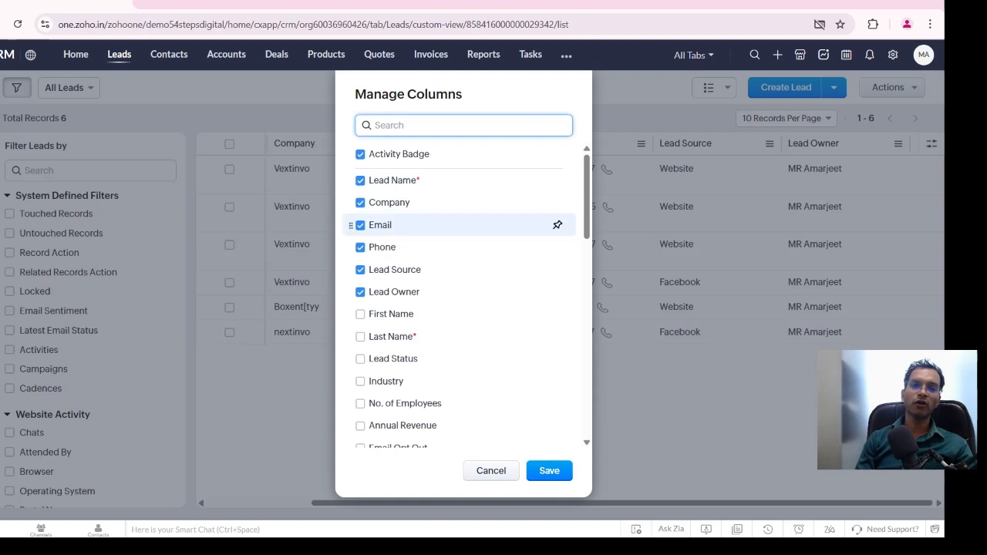
scroll(463, 231, "down", 4)
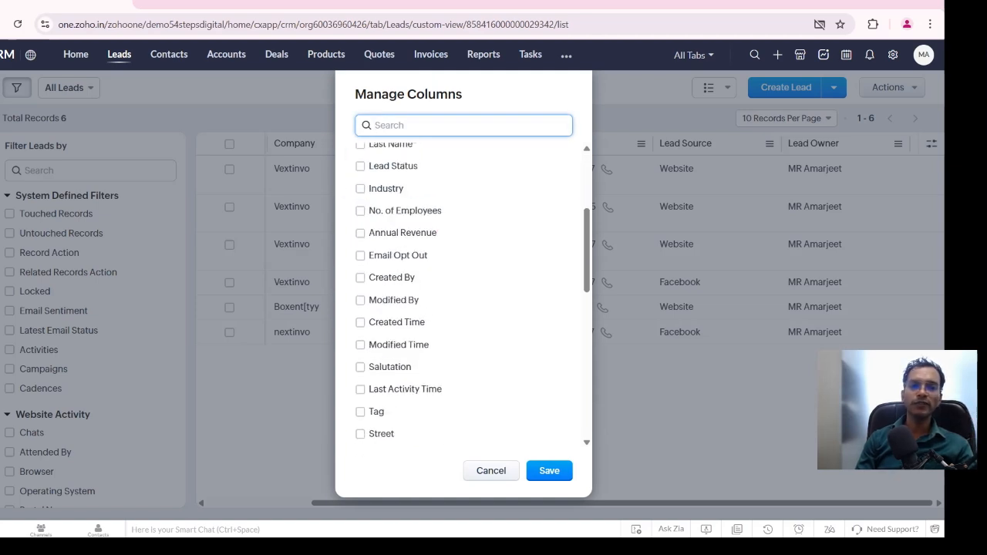
scroll(463, 293, "up", 2)
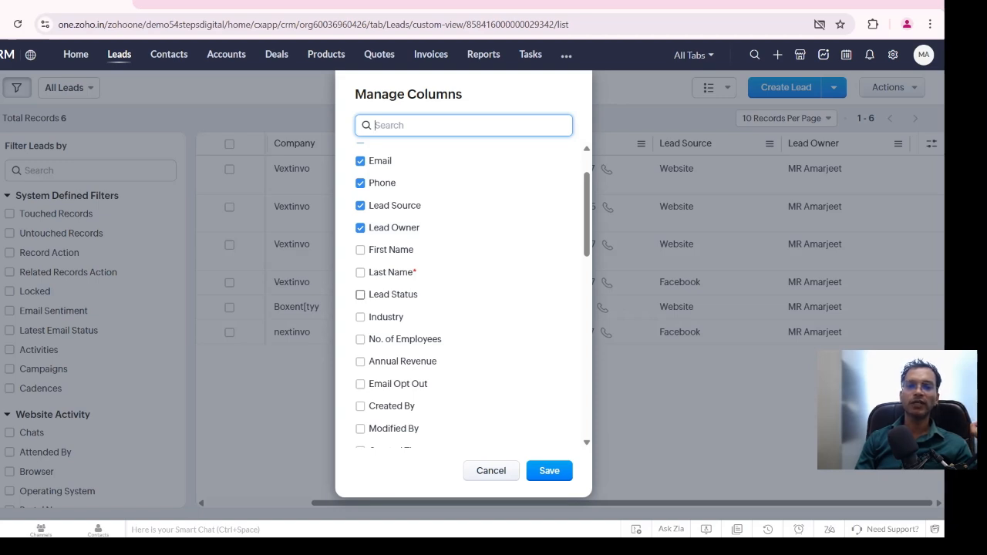
left_click(360, 294)
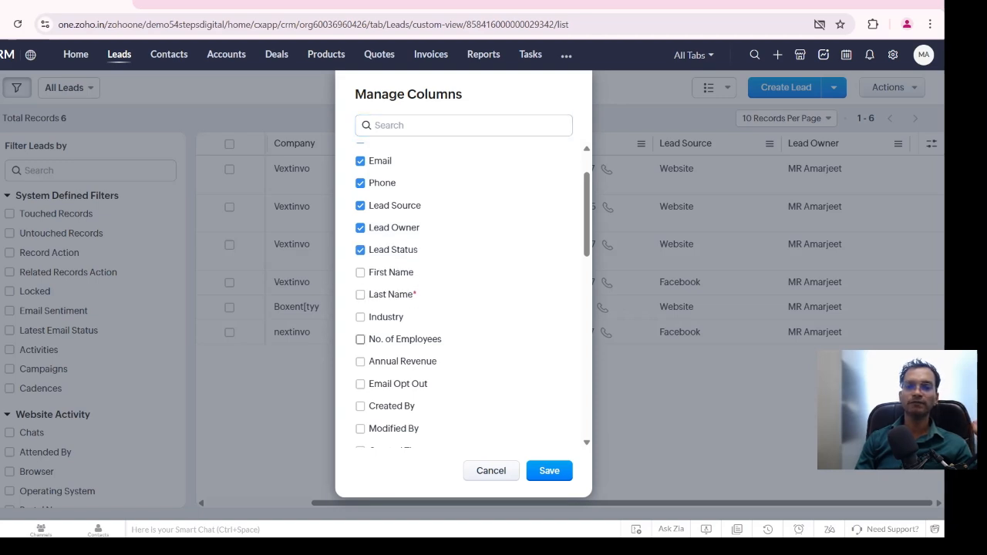
left_click(360, 317)
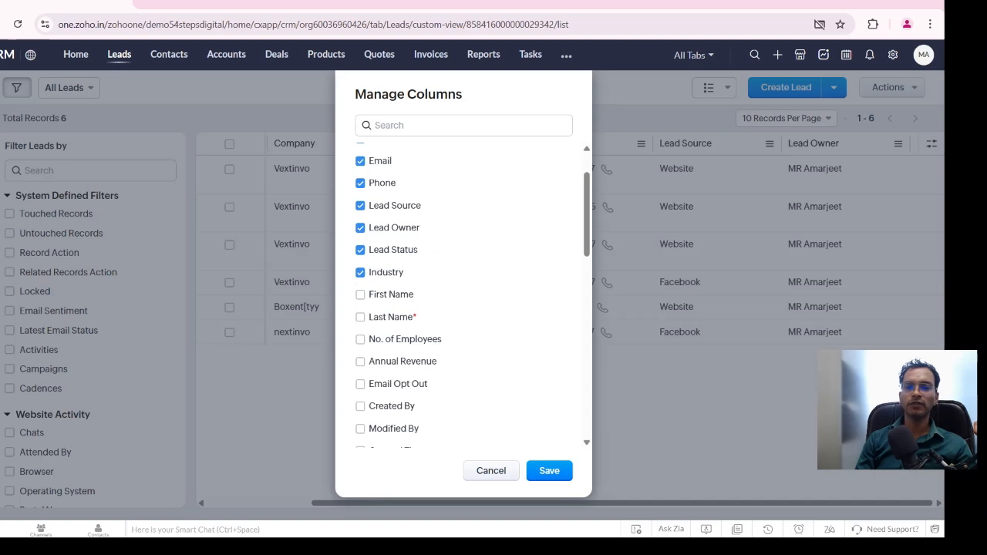
left_click(550, 470)
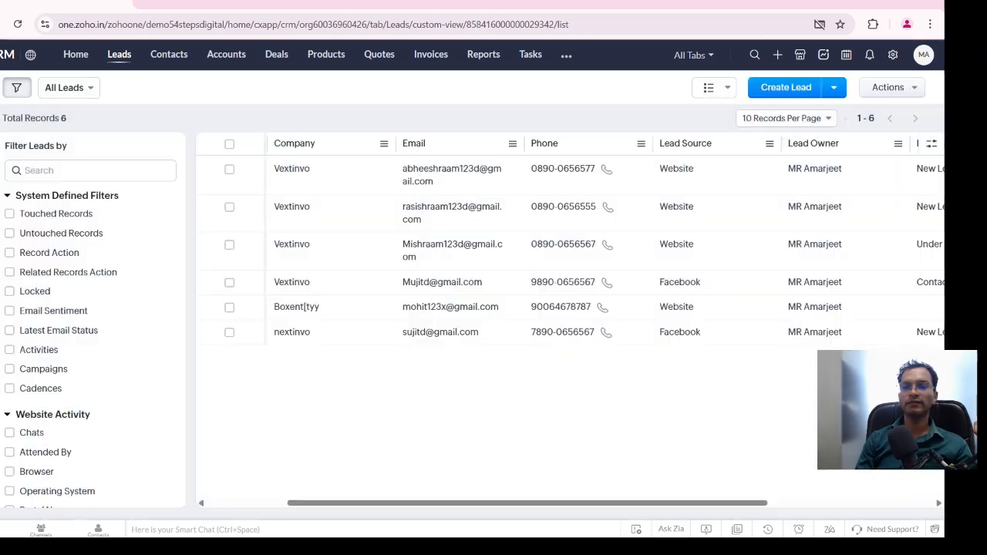
left_click_drag(549, 503, 715, 503)
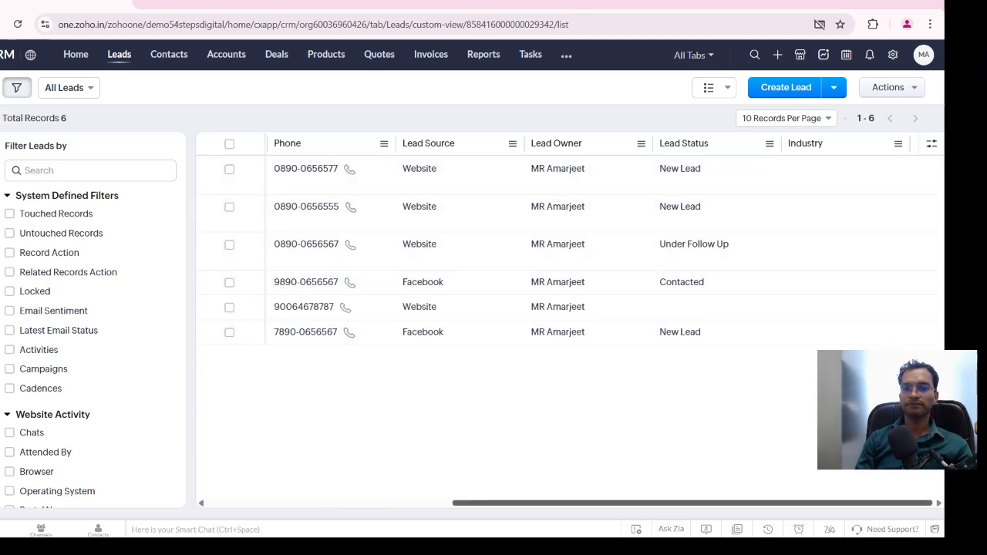
Open the first lead in the list and examine its overview, including the lead information, description, system field and address sections
scroll(556, 177, "left", 5)
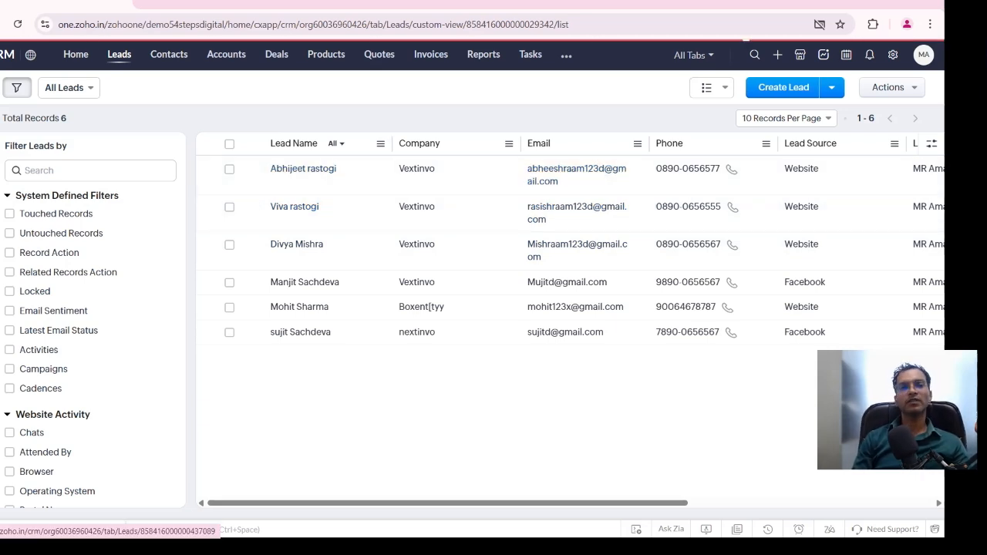
left_click(303, 168)
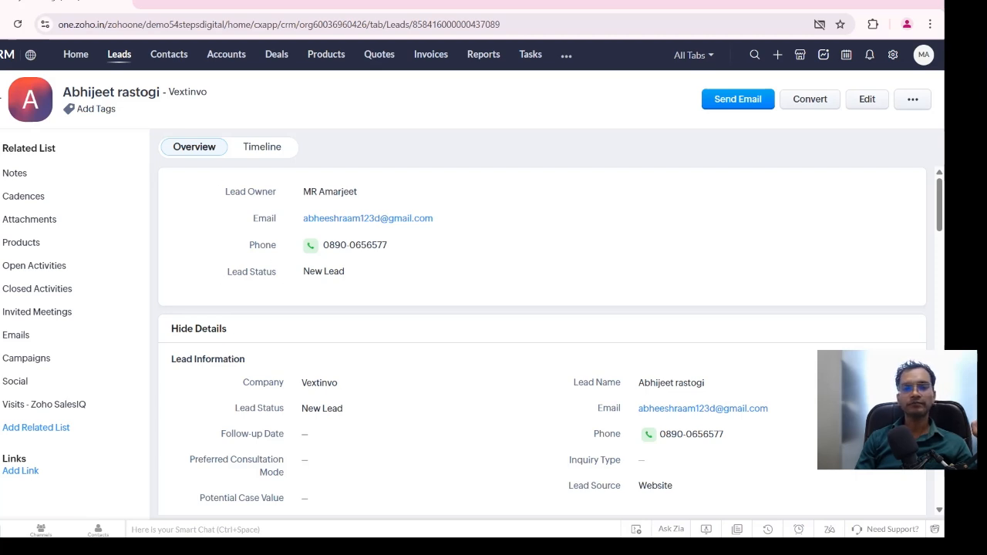
scroll(386, 207, "down", 1)
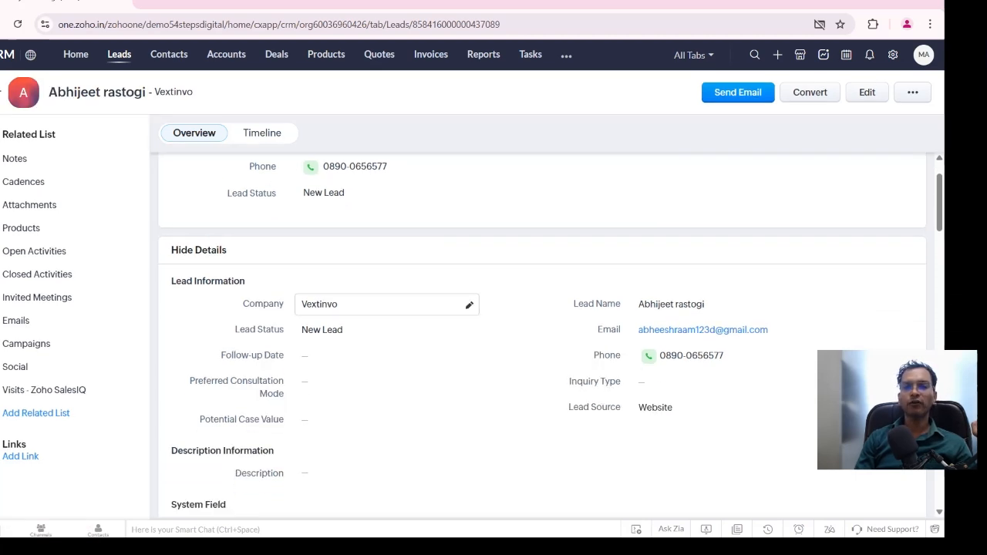
scroll(385, 304, "down", 2)
scroll(386, 304, "up", 2)
scroll(385, 291, "down", 2)
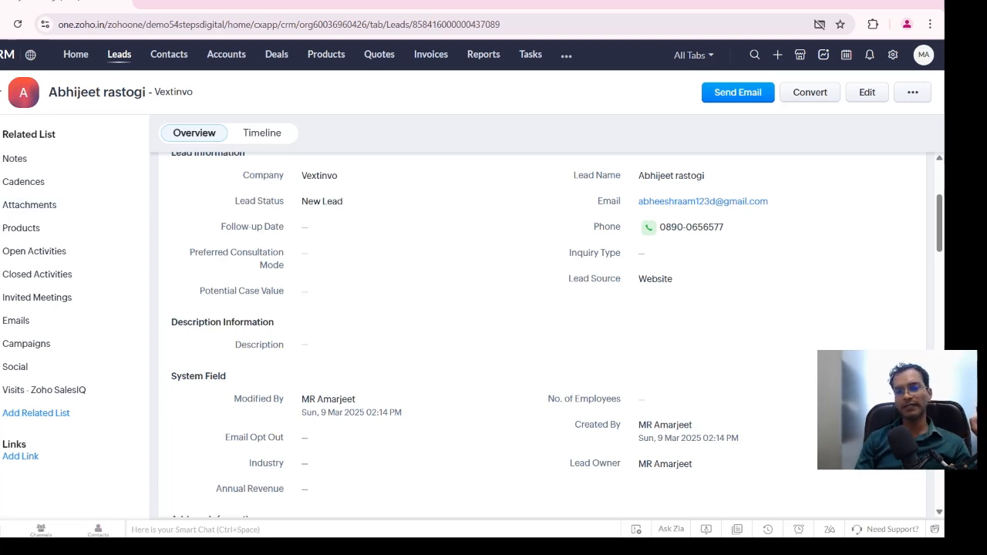
scroll(725, 228, "up", 5)
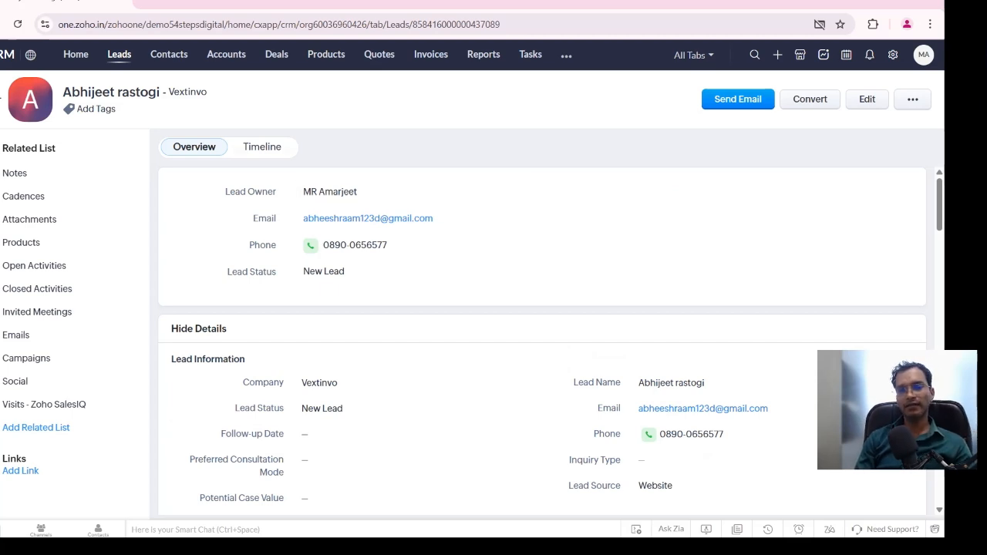
scroll(385, 266, "down", 3)
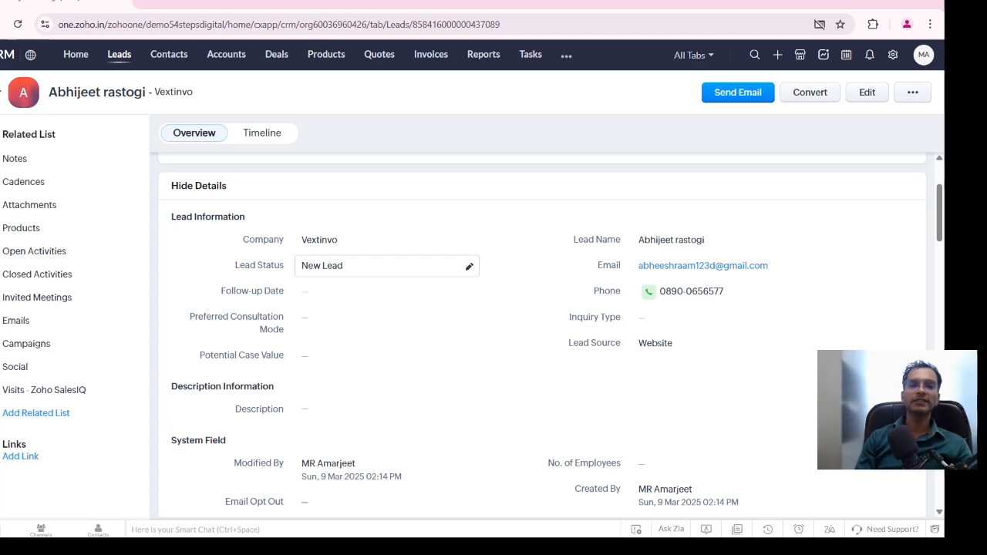
scroll(678, 239, "down", 1)
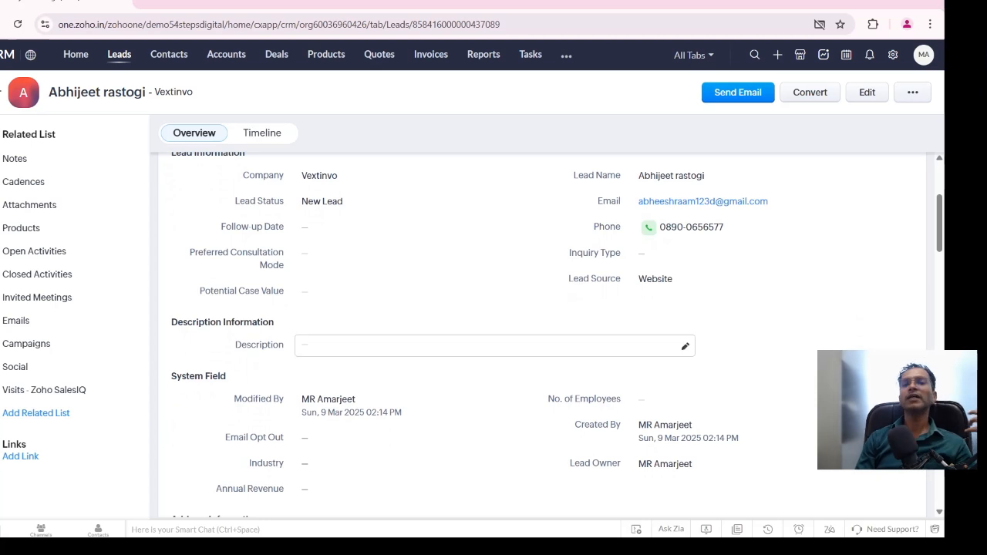
scroll(494, 345, "down", 1)
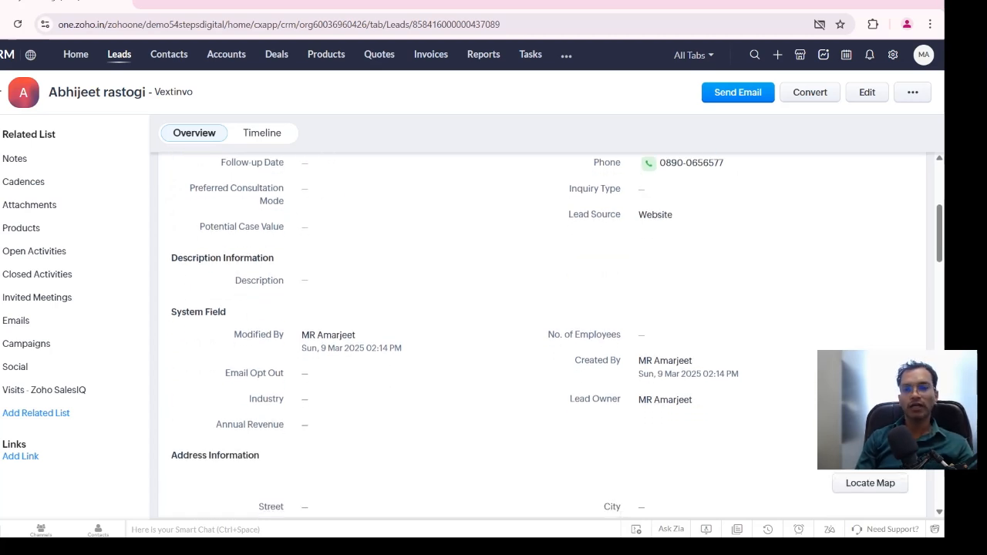
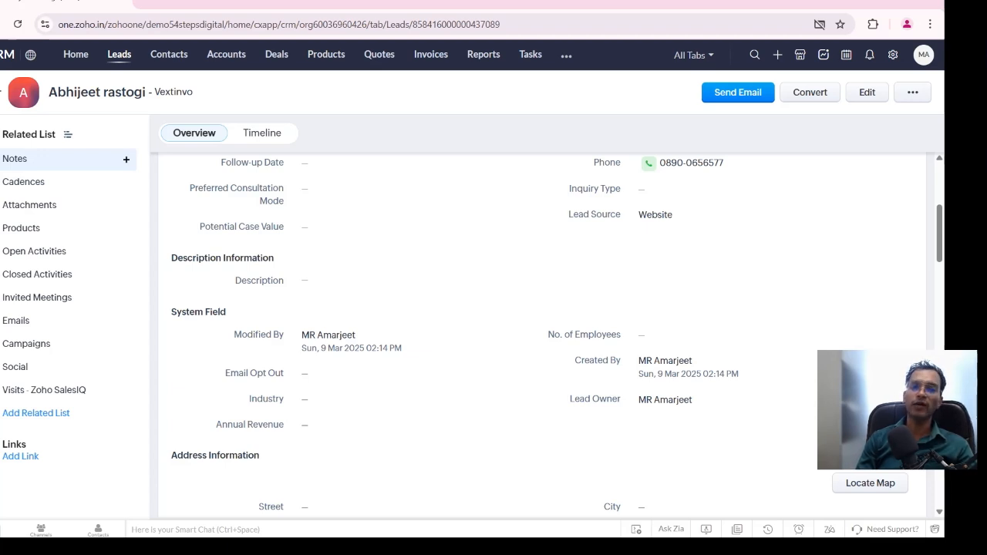
Add and save two notes on the lead, reading "JHCJKCVJSDXCK[P" and "HKADFAKLK"
left_click(126, 159)
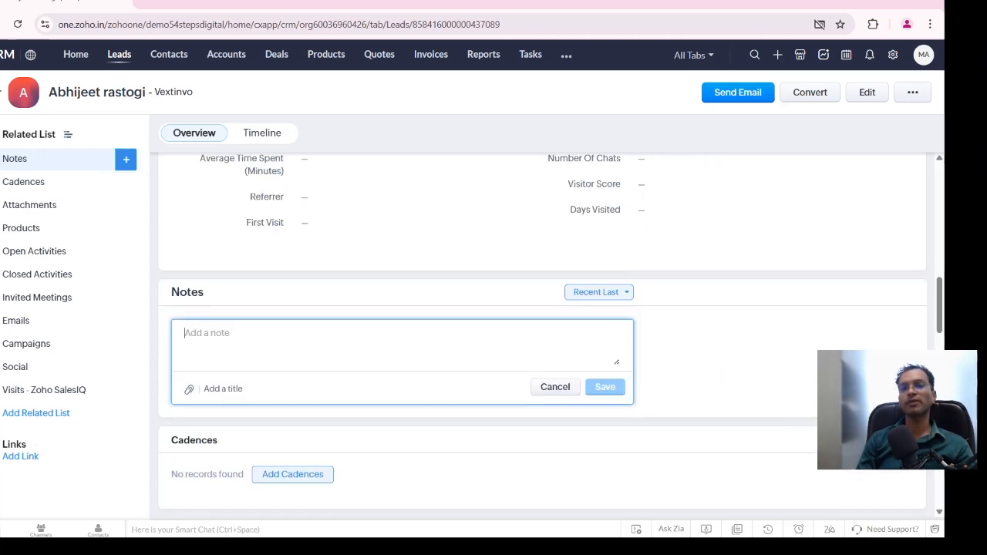
type("JHCJKCVJSDXCK[P")
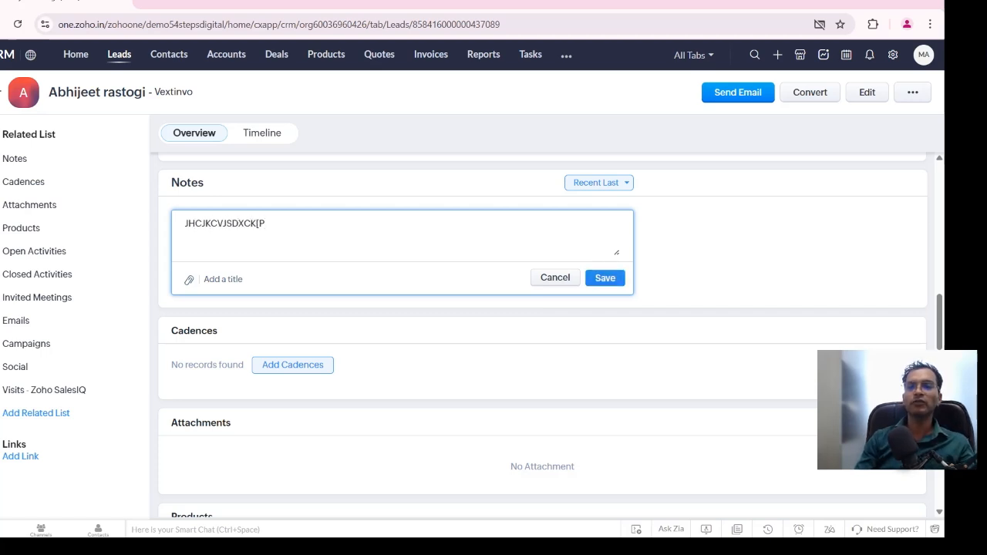
left_click(605, 277)
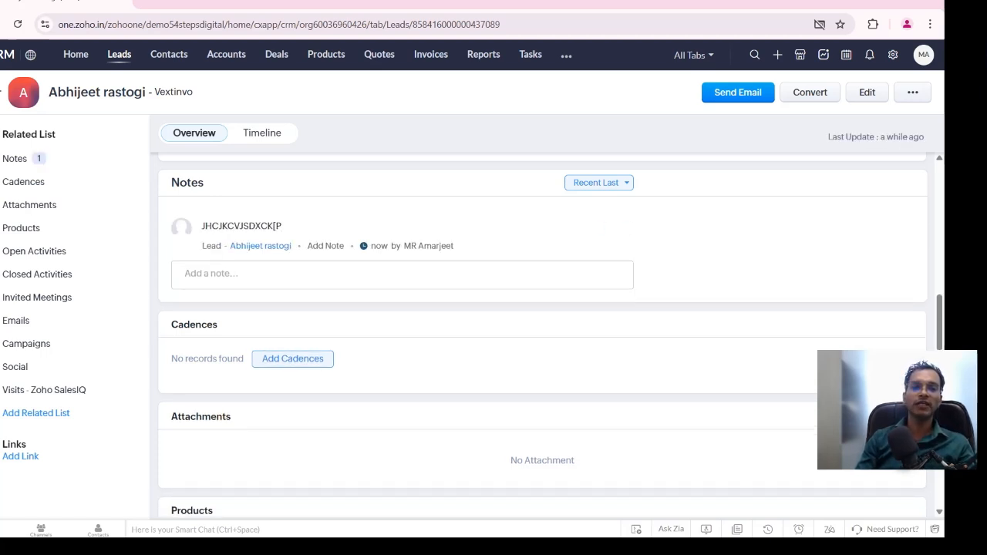
left_click(401, 275)
type("HKADFAKLK")
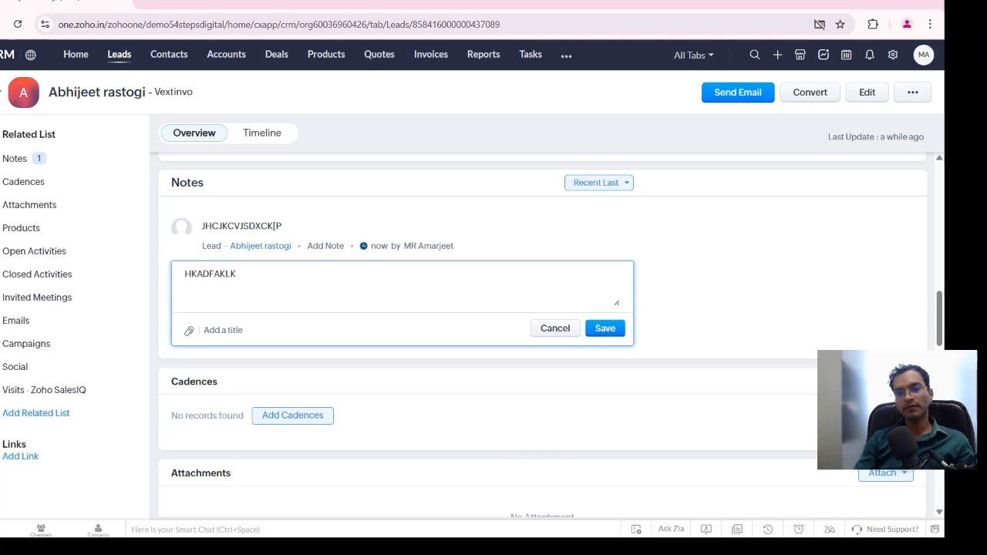
left_click(605, 328)
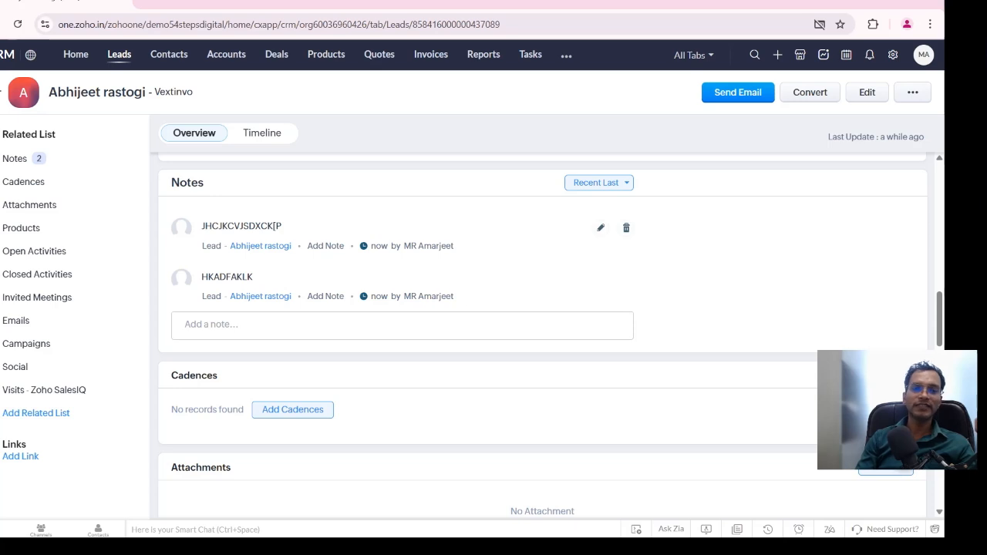
Open the list of cadences available for the lead and close it without adding one
scroll(468, 224, "up", 3)
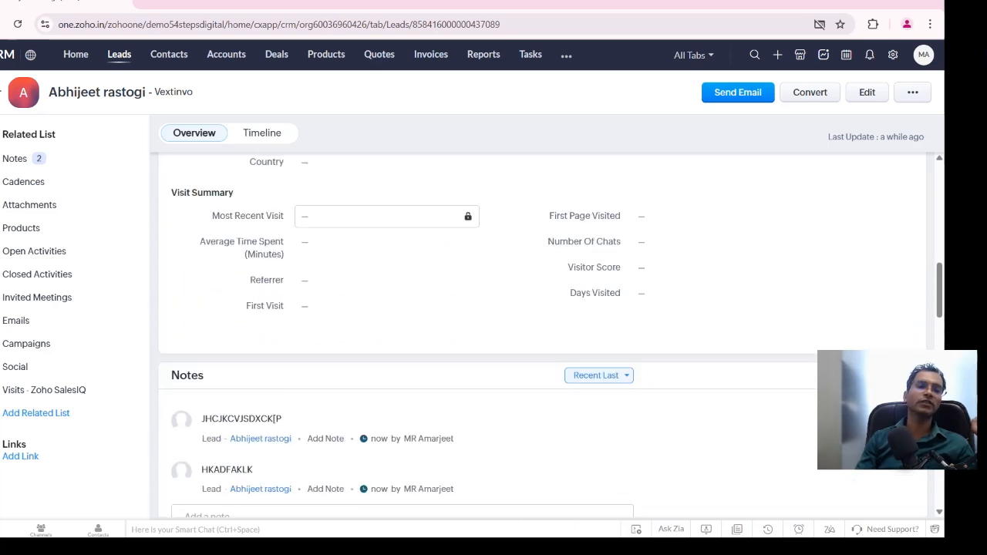
scroll(385, 216, "down", 1)
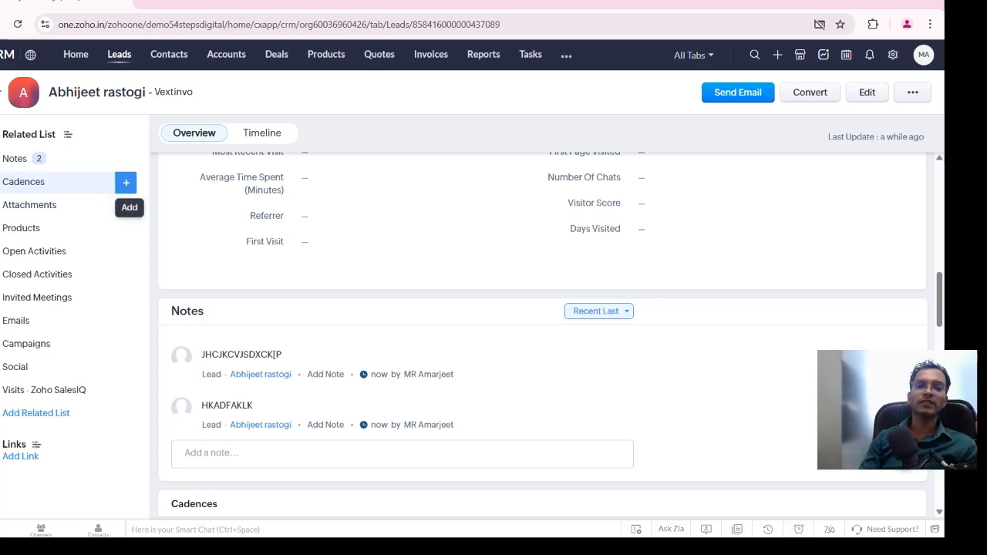
left_click(126, 182)
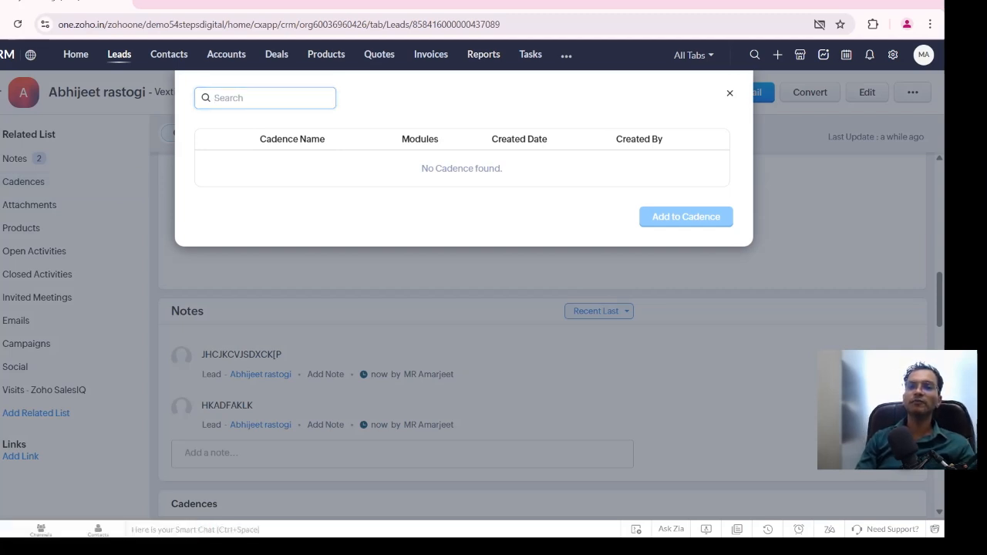
key("Escape")
Check the lead's option for adding attachments and look over its address, visit summary and notes sections
scroll(540, 332, "up", 1)
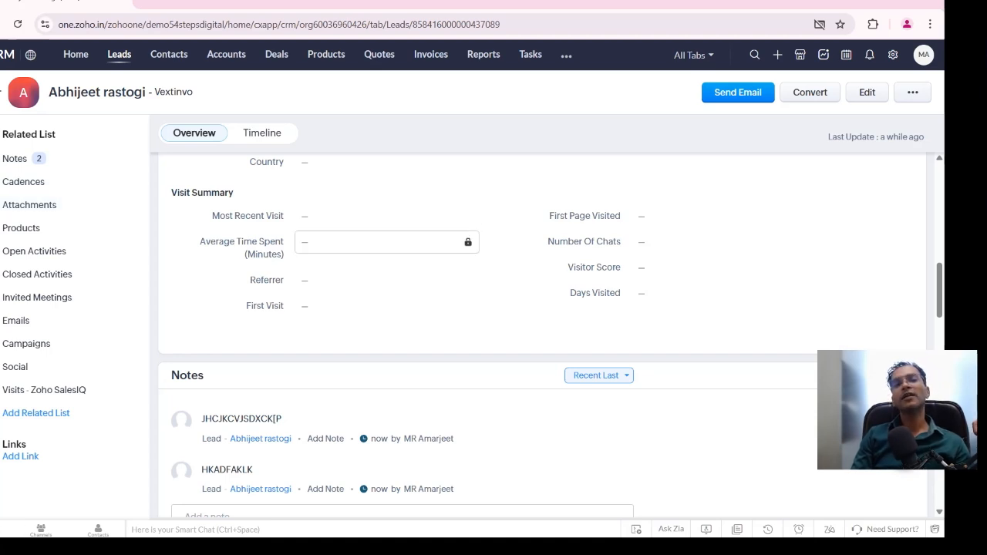
scroll(385, 242, "up", 2)
scroll(385, 218, "down", 2)
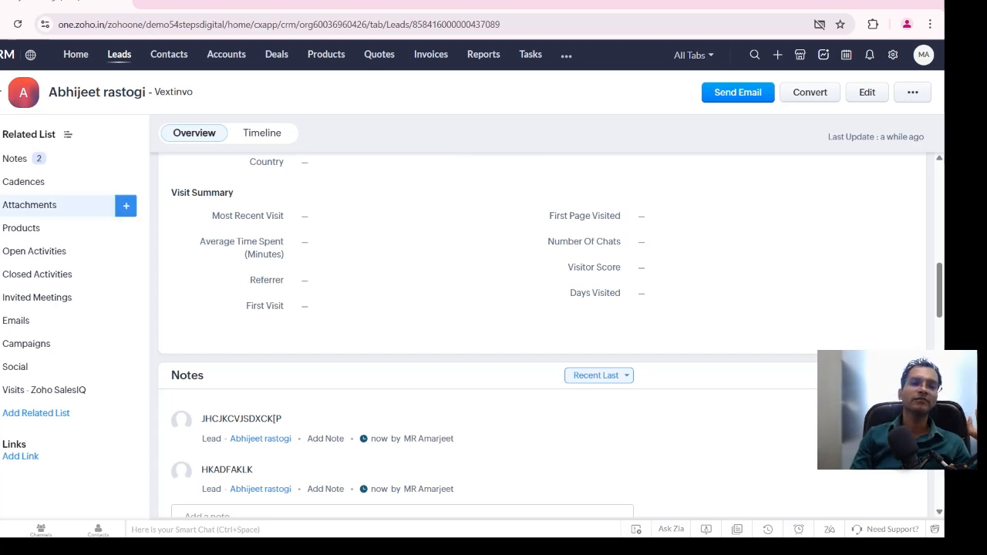
left_click(126, 205)
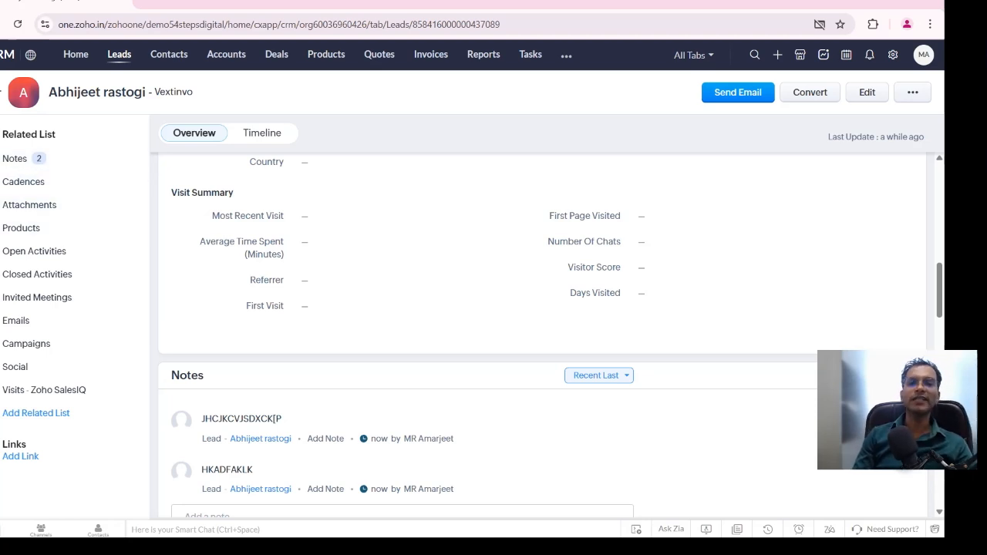
scroll(539, 331, "up", 4)
scroll(540, 332, "down", 2)
scroll(540, 332, "up", 2)
scroll(386, 285, "down", 2)
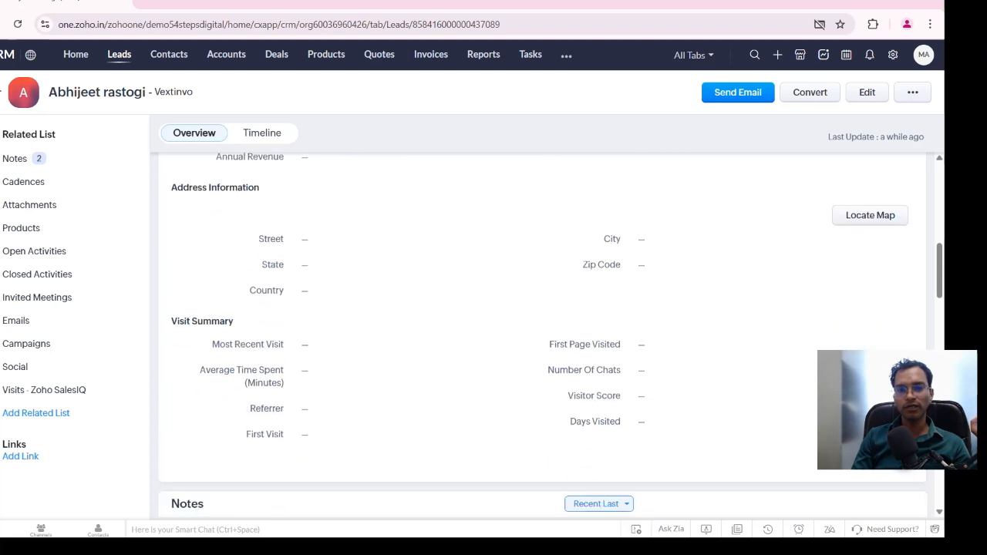
scroll(386, 286, "down", 2)
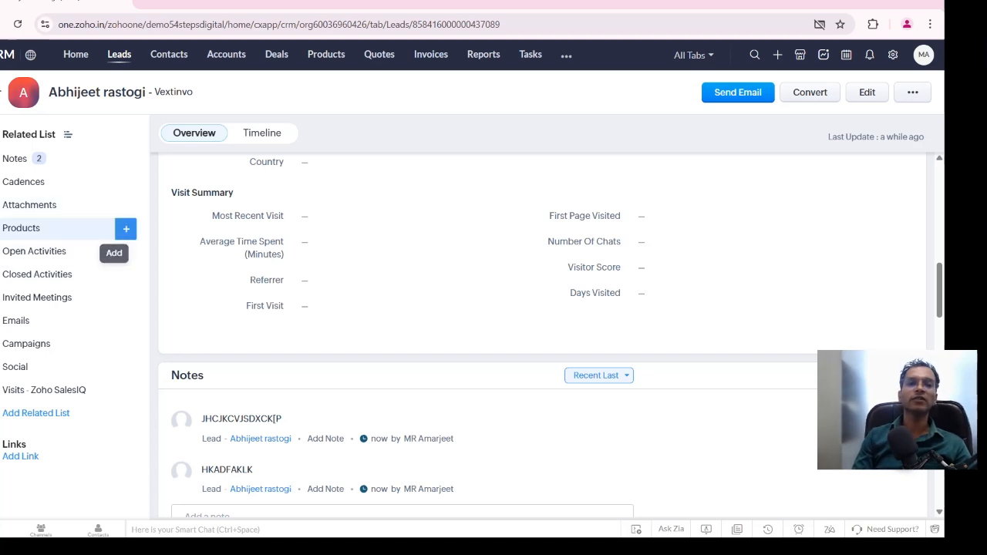
Add the Zoho consulting product to the lead
left_click(125, 228)
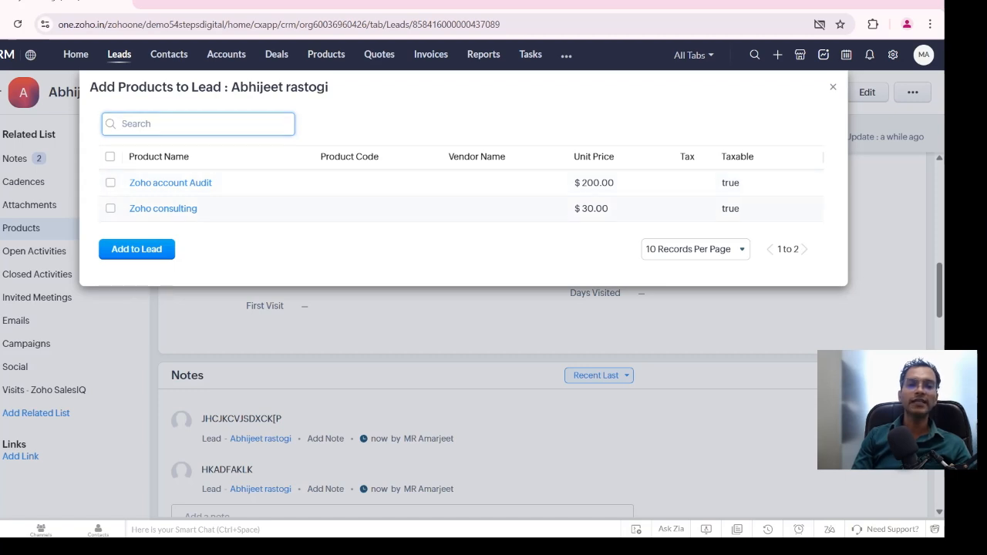
left_click(111, 208)
left_click(137, 249)
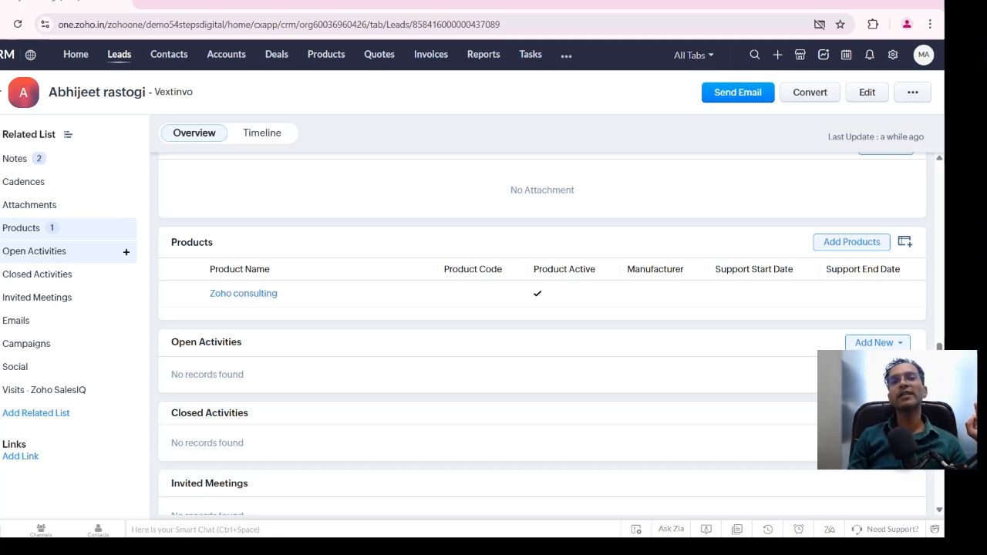
Start a new task under the lead's open activities with the subject "TSEASYDSHD"
left_click(126, 252)
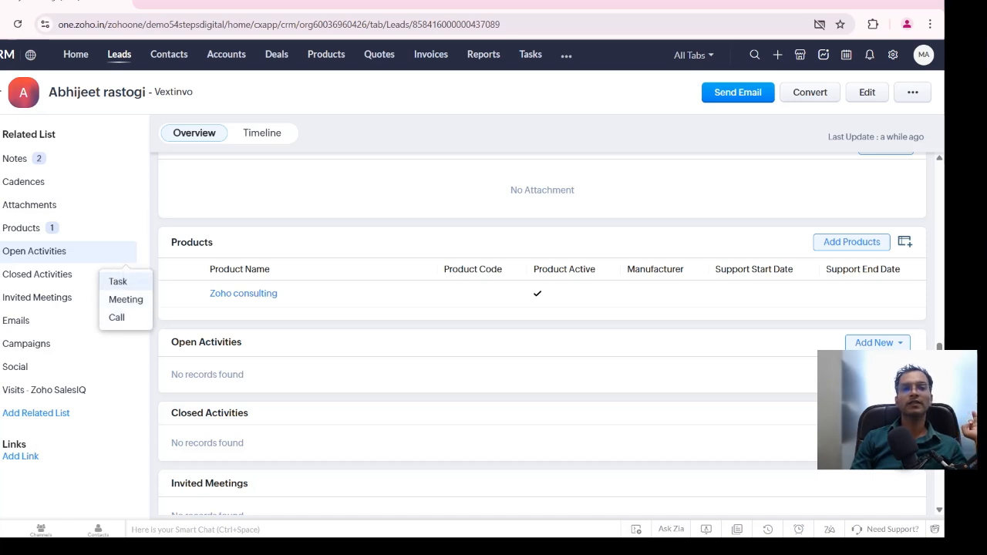
key("Escape")
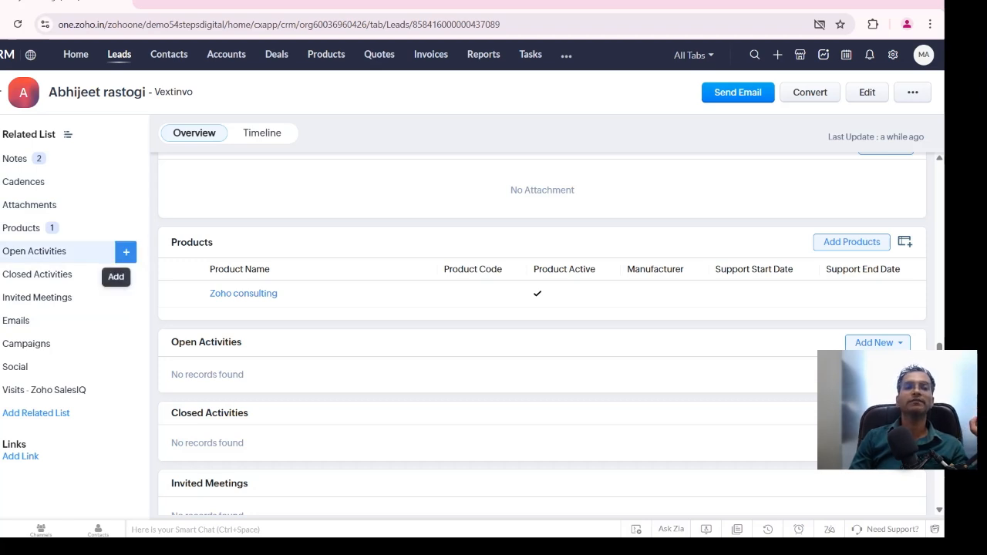
left_click(125, 251)
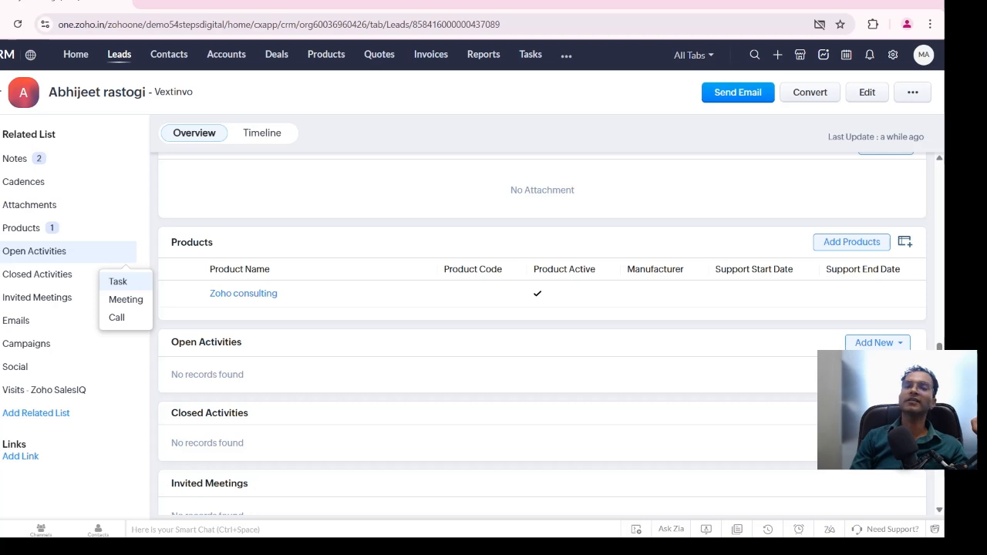
left_click(118, 282)
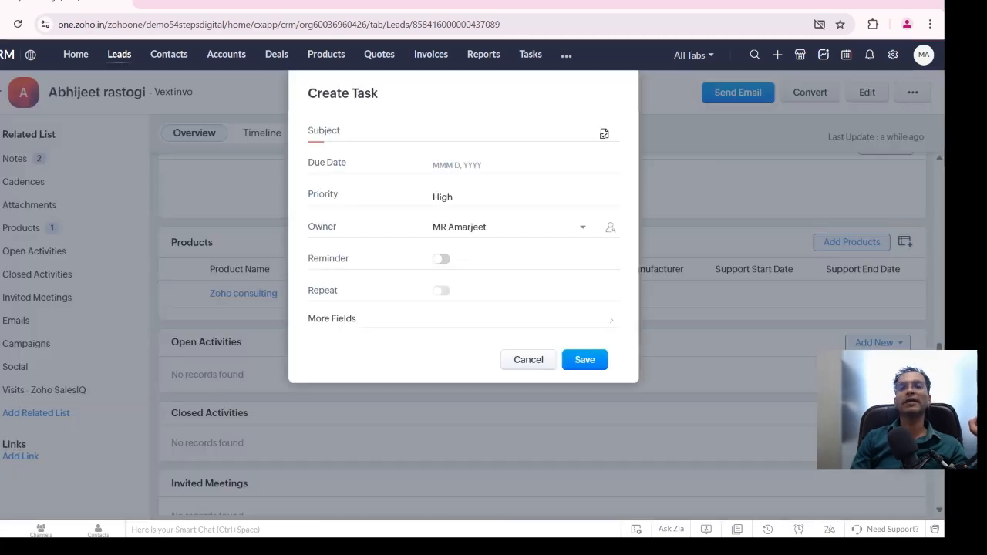
type("TSEASYDSHD")
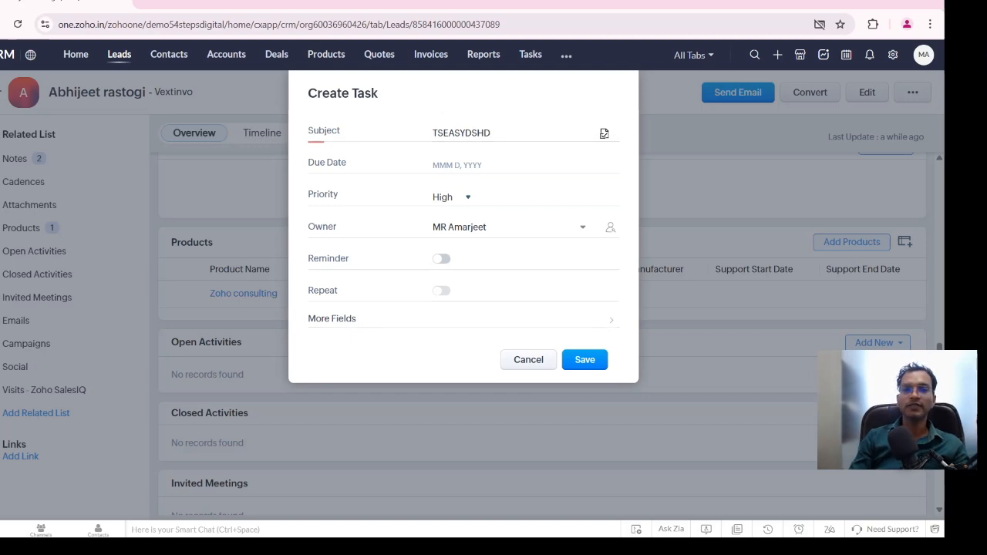
Set the task reminder's alert type to Both, finish the reminder settings and save the task
left_click(442, 259)
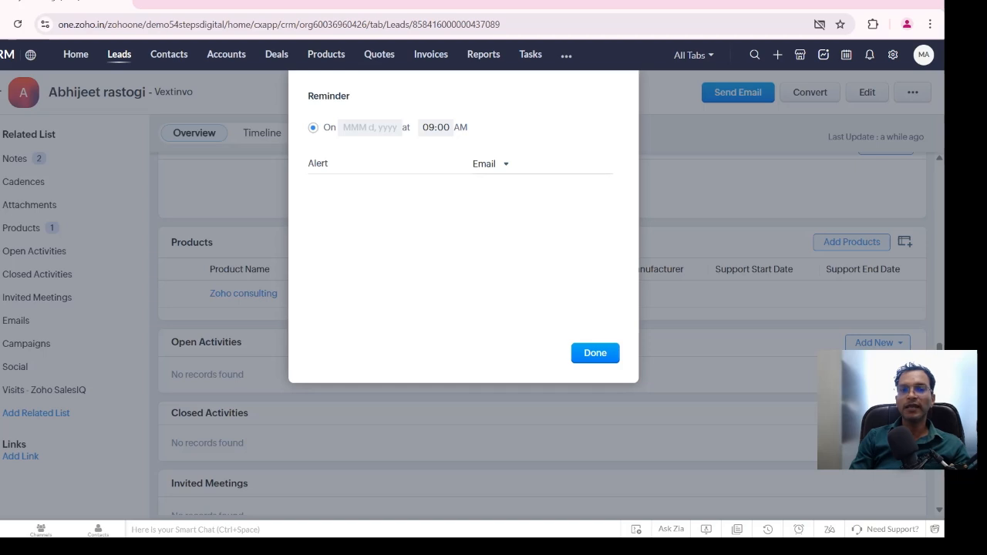
left_click(491, 163)
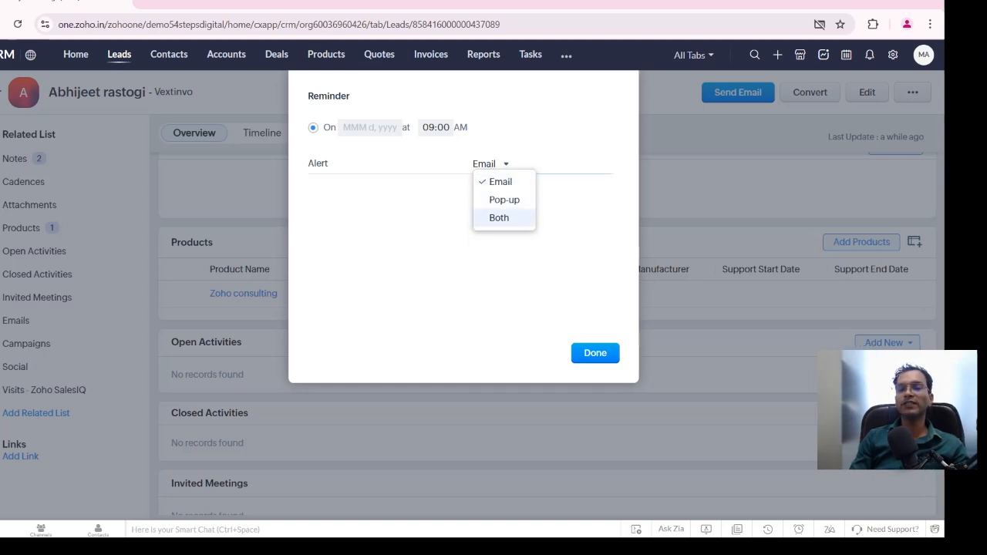
left_click(499, 218)
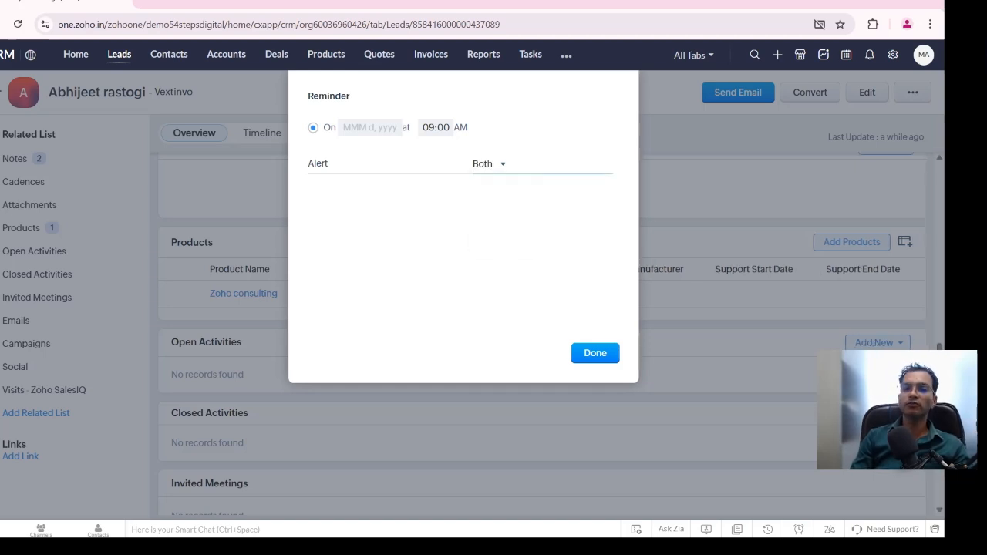
left_click(595, 353)
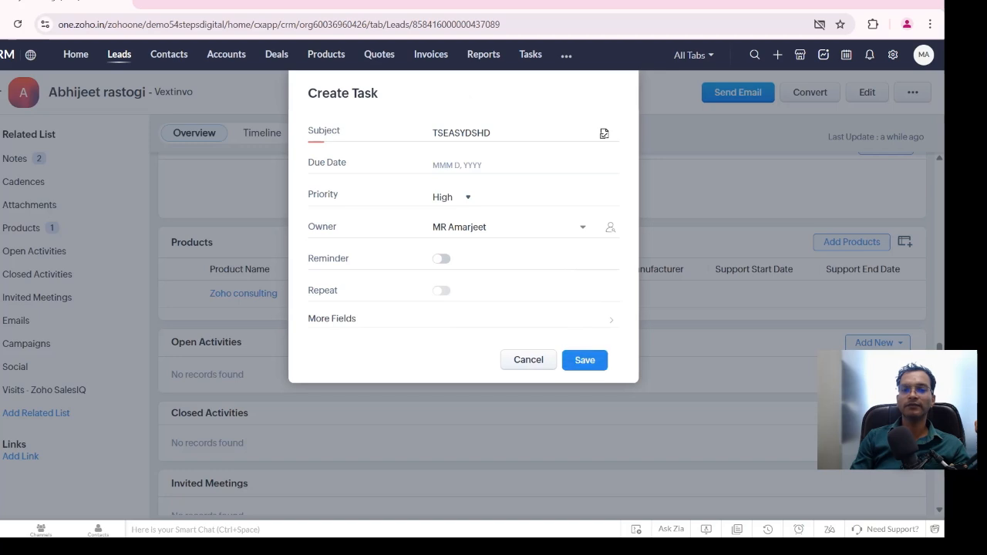
left_click(586, 360)
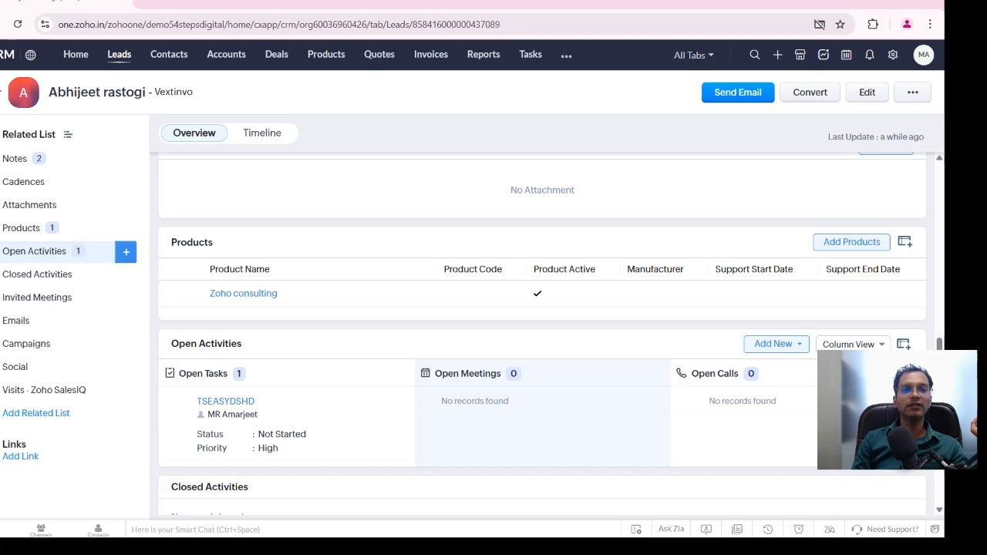
Create a meeting titled "ZOHO DISCOVERY" under the lead's open activities, leaving the location empty, and save it
left_click(126, 251)
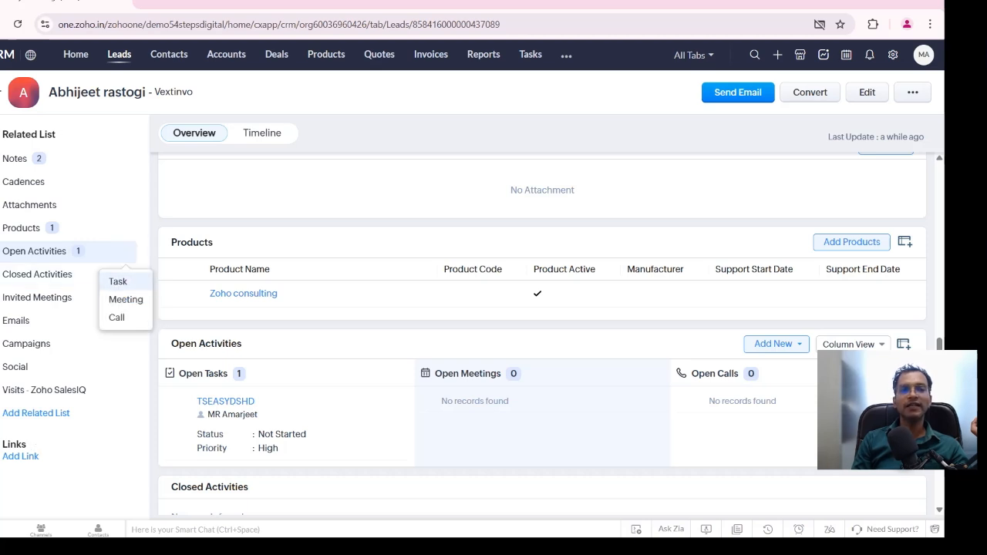
left_click(125, 299)
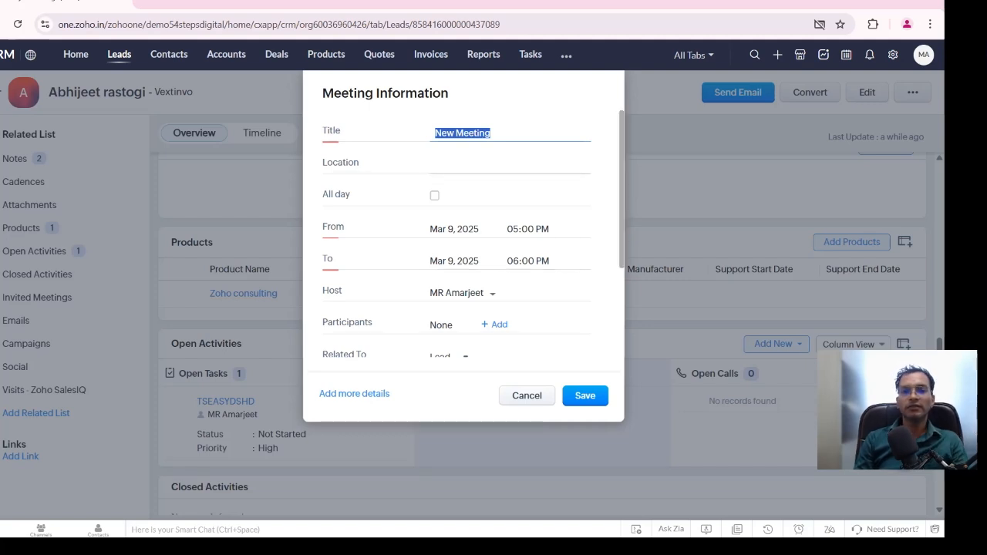
type("ZOHO")
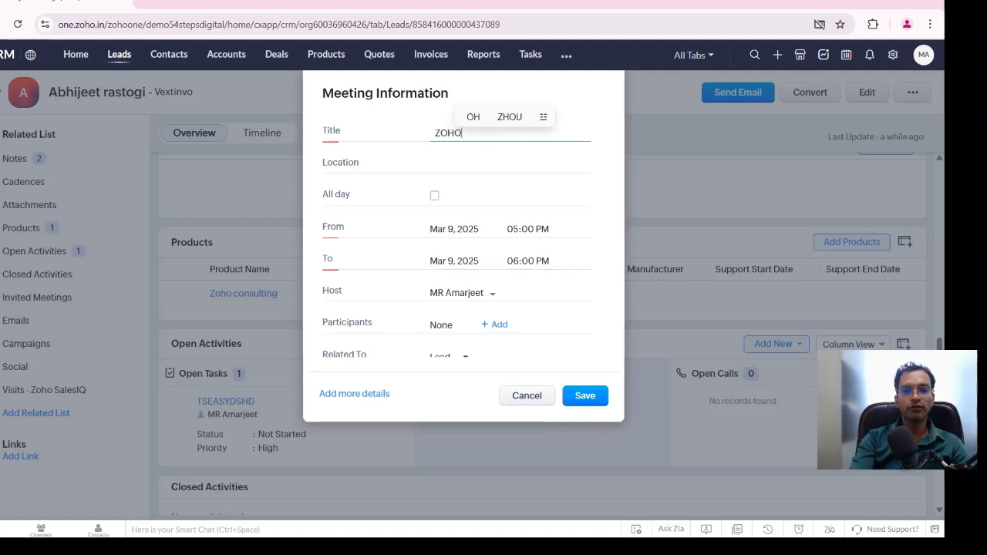
type(" DISV")
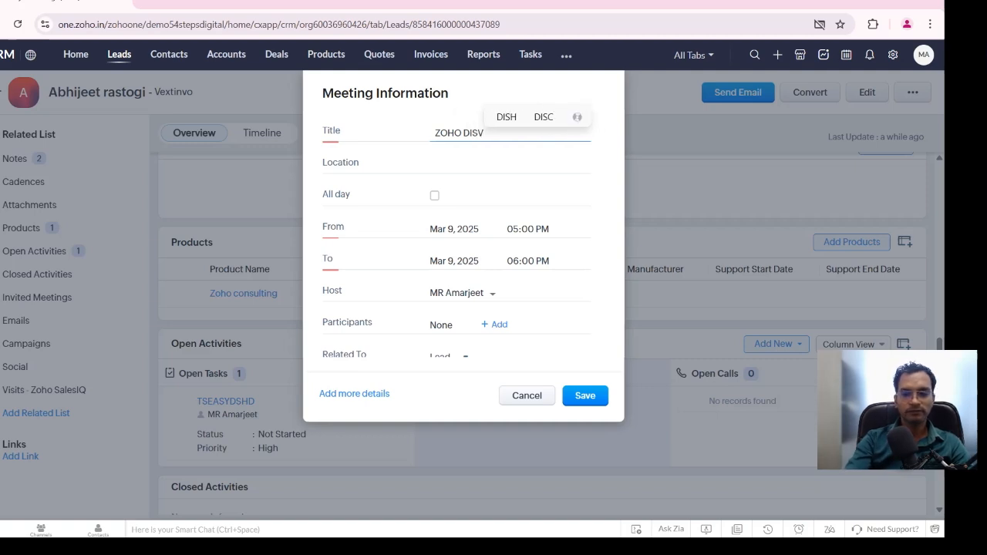
key("BackSpace")
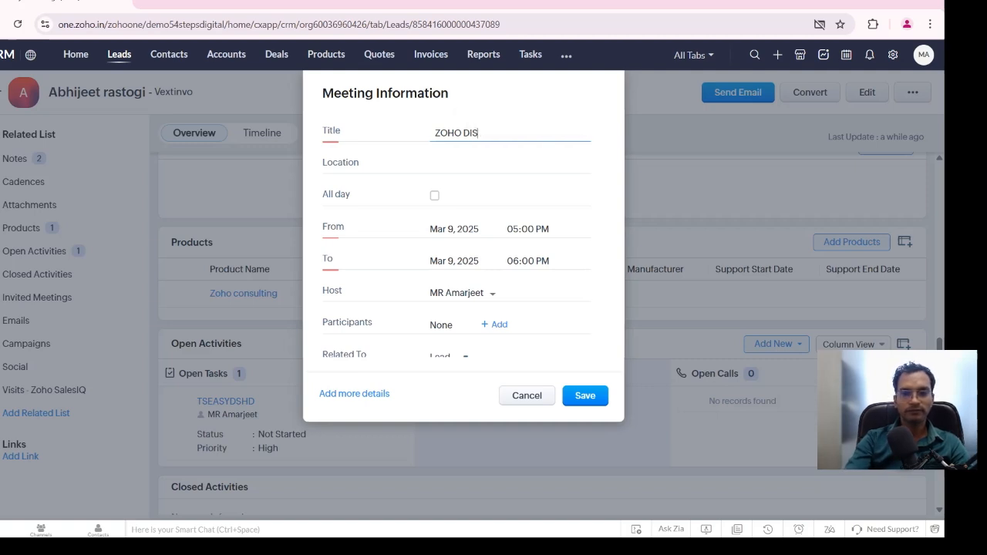
type("COVERY")
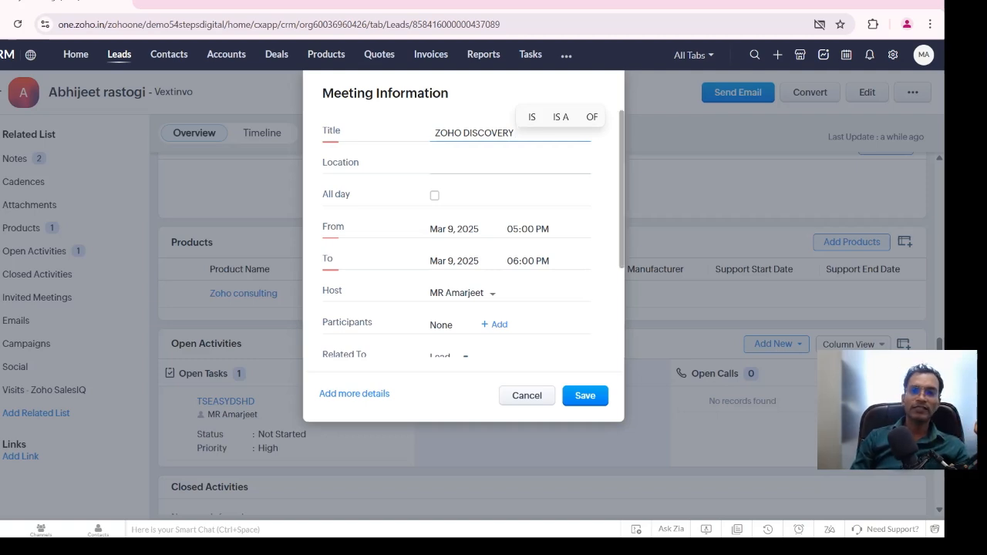
left_click(479, 165)
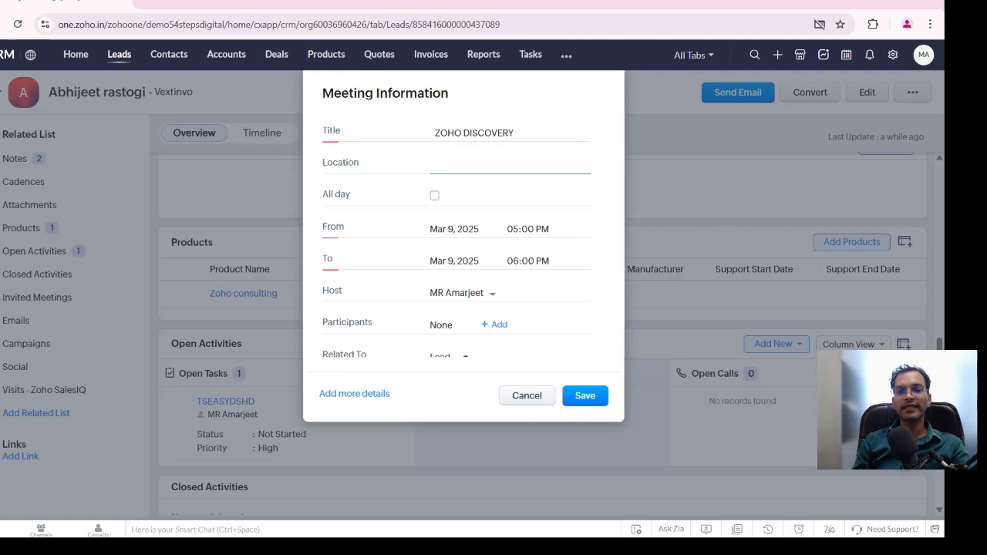
left_click(585, 395)
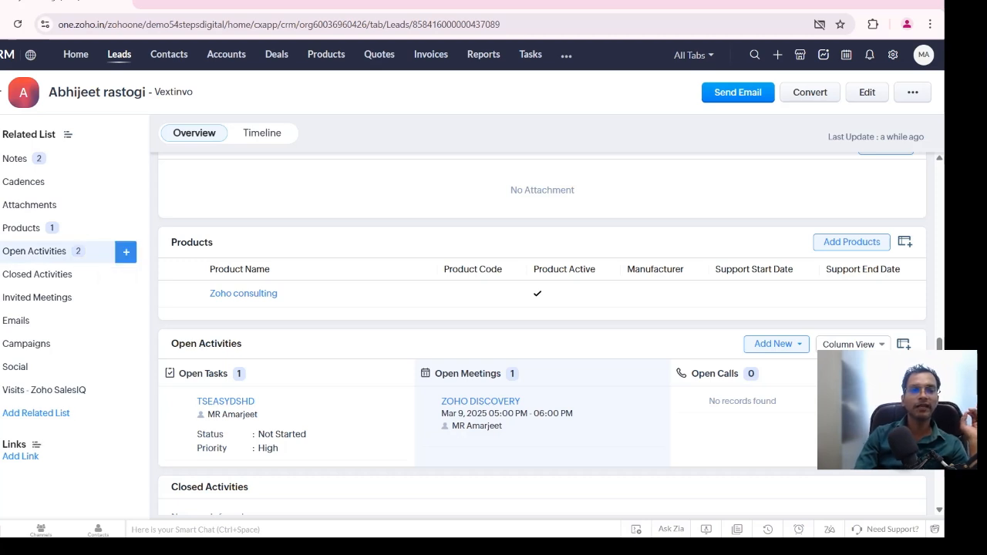
Check the activity types that can be added to the lead's open activities, and view its closed activities section
left_click(126, 251)
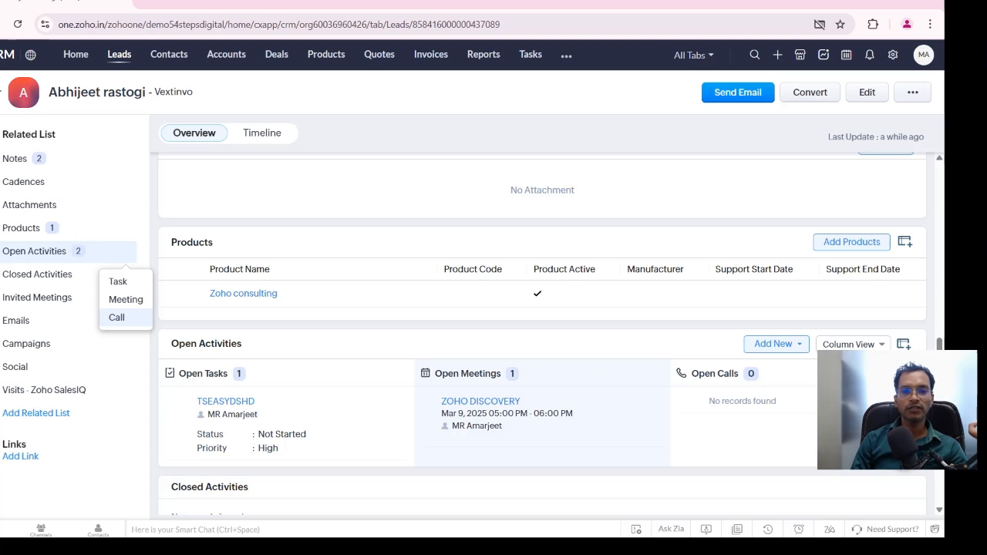
scroll(309, 363, "down", 1)
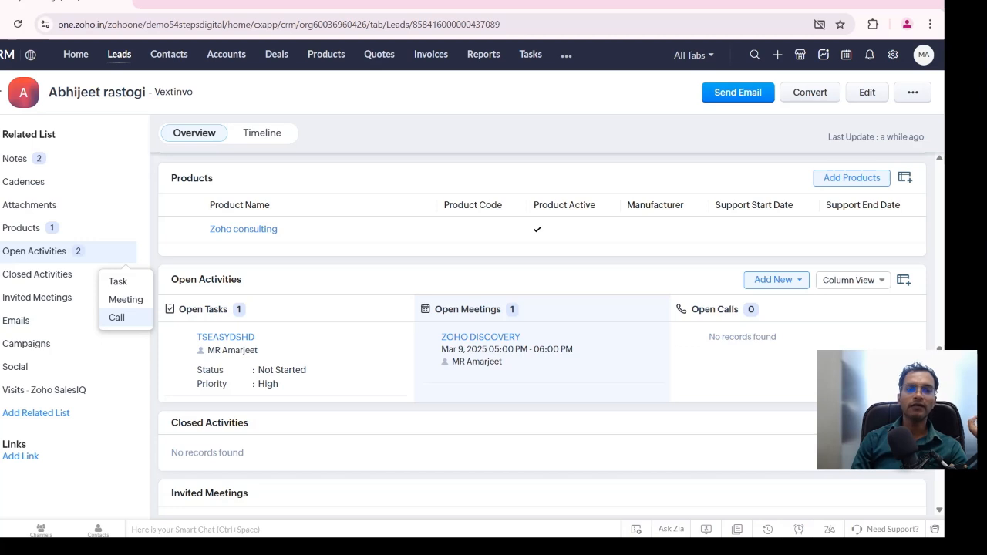
left_click(37, 275)
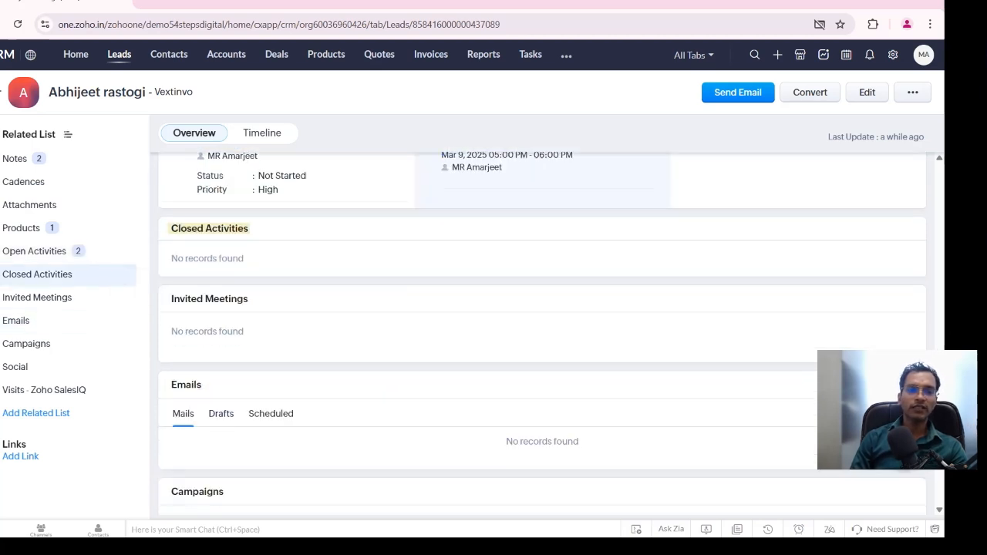
scroll(542, 328, "up", 3)
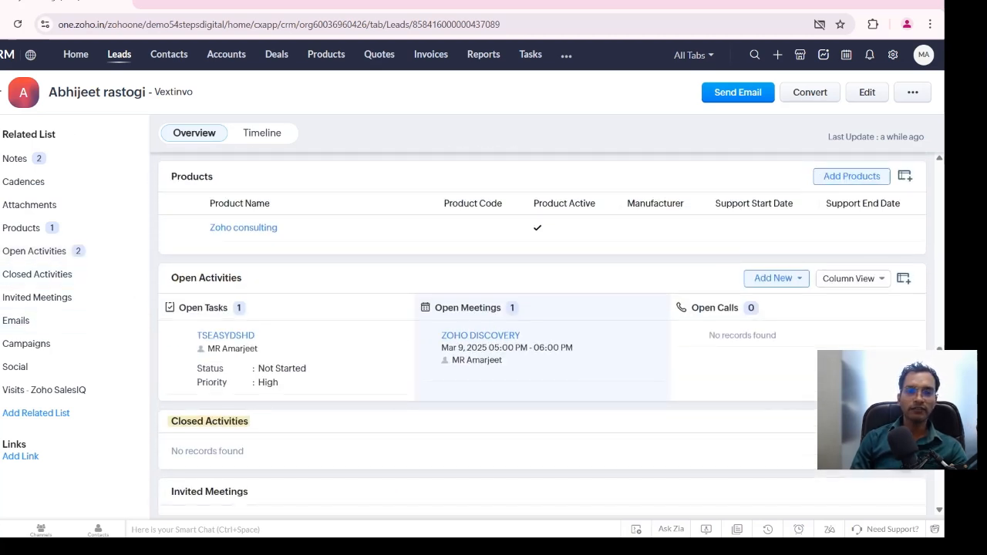
Mark the open task TSEASYDSHD as completed and check it in the lead's closed activities
left_click(187, 337)
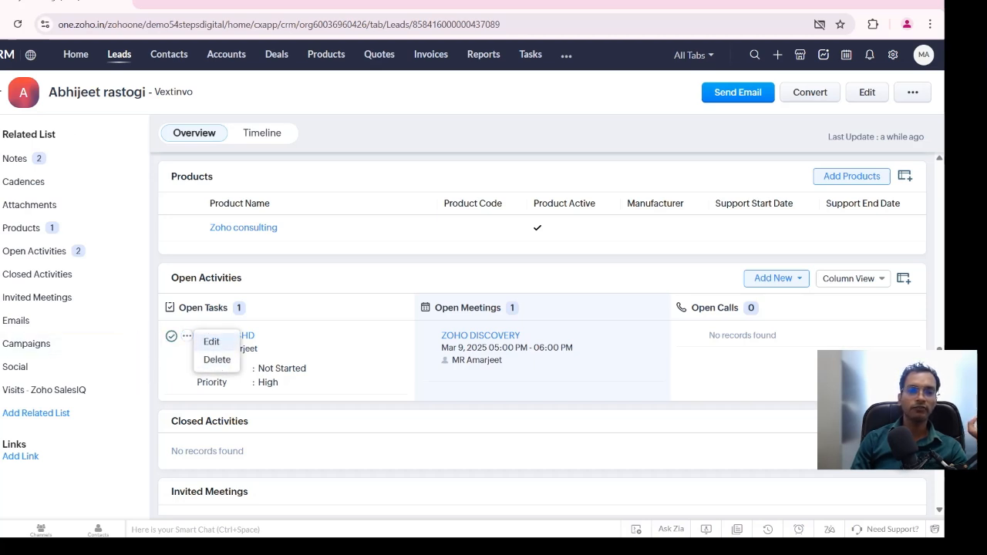
left_click(171, 336)
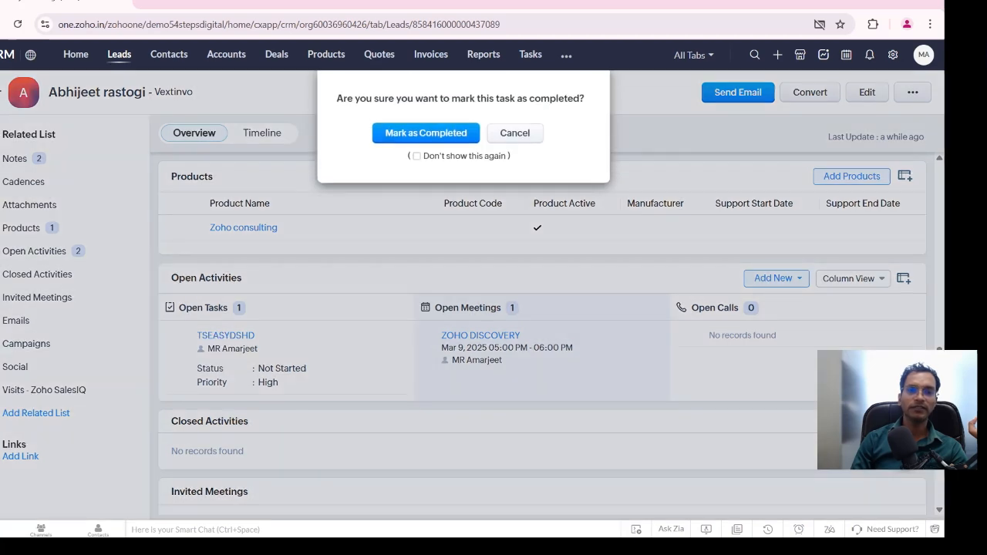
left_click(426, 133)
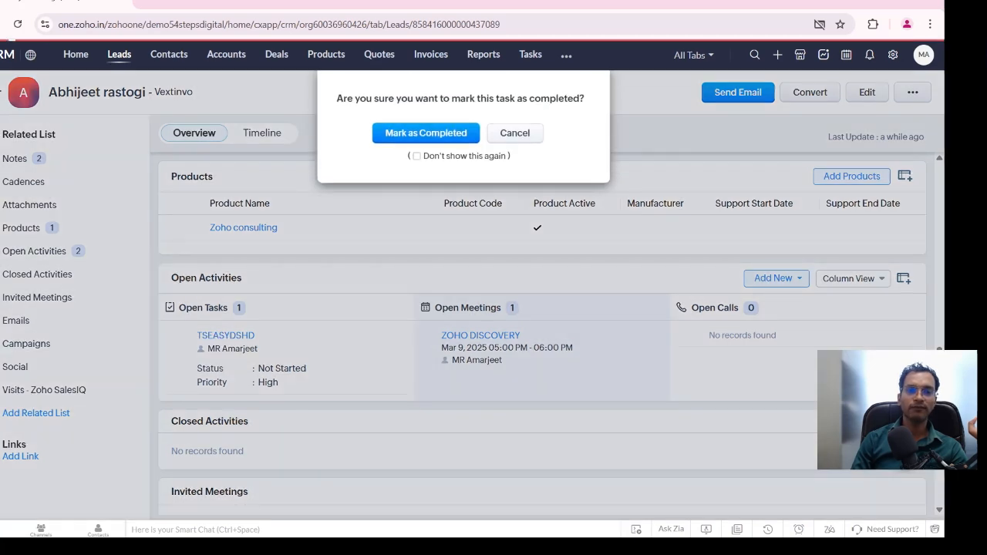
scroll(542, 333, "down", 1)
scroll(542, 333, "down", 2)
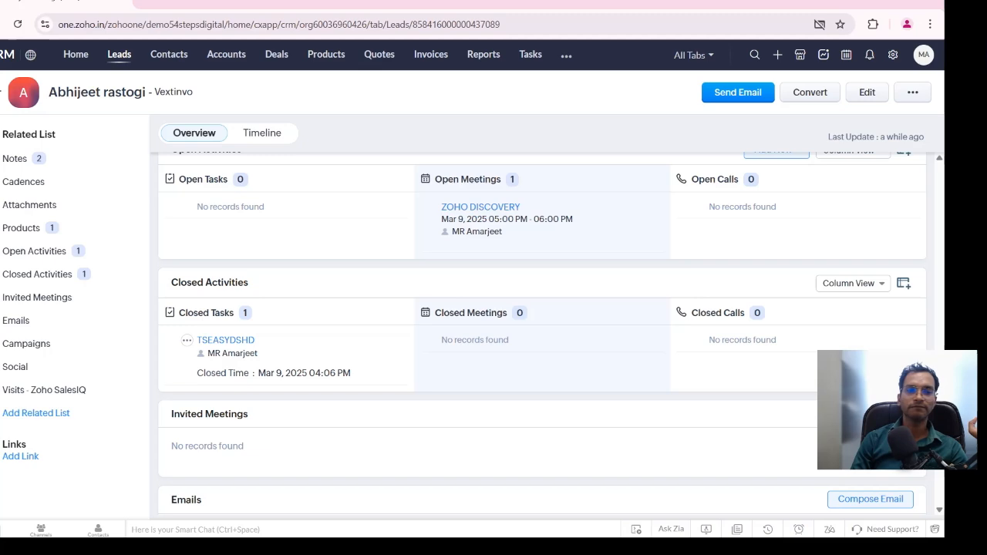
Open the only contact in the Contacts module and examine the related lists on its detail page
scroll(542, 334, "up", 8)
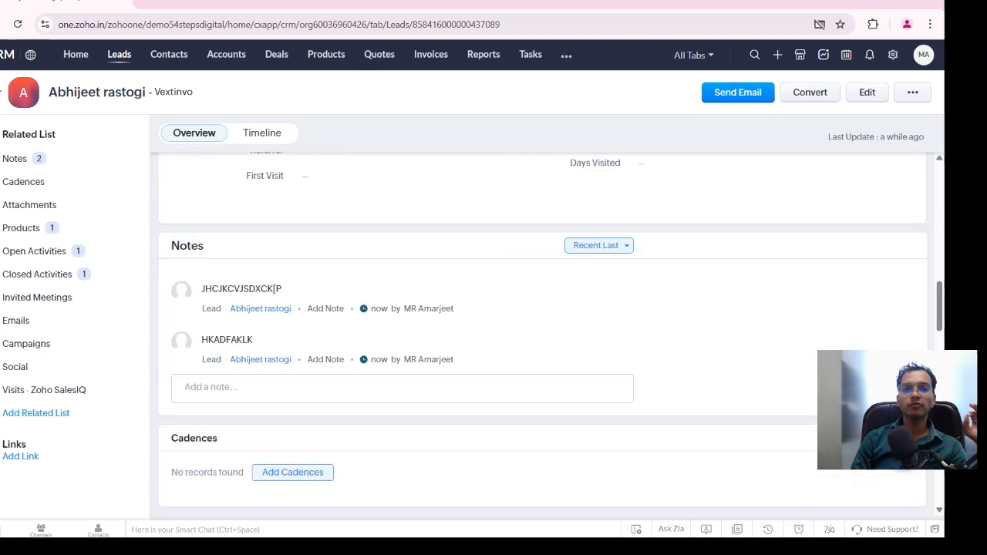
scroll(386, 194, "up", 4)
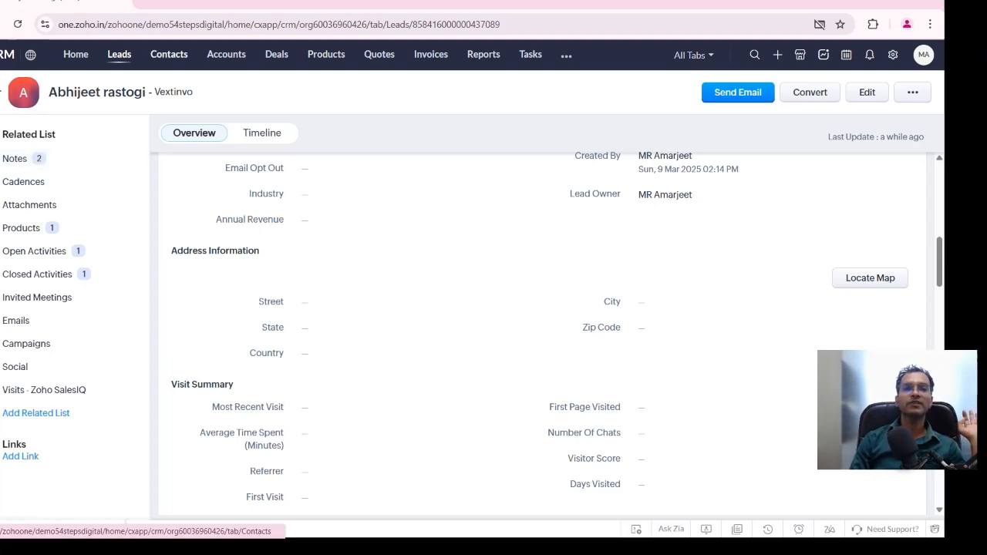
left_click(169, 54)
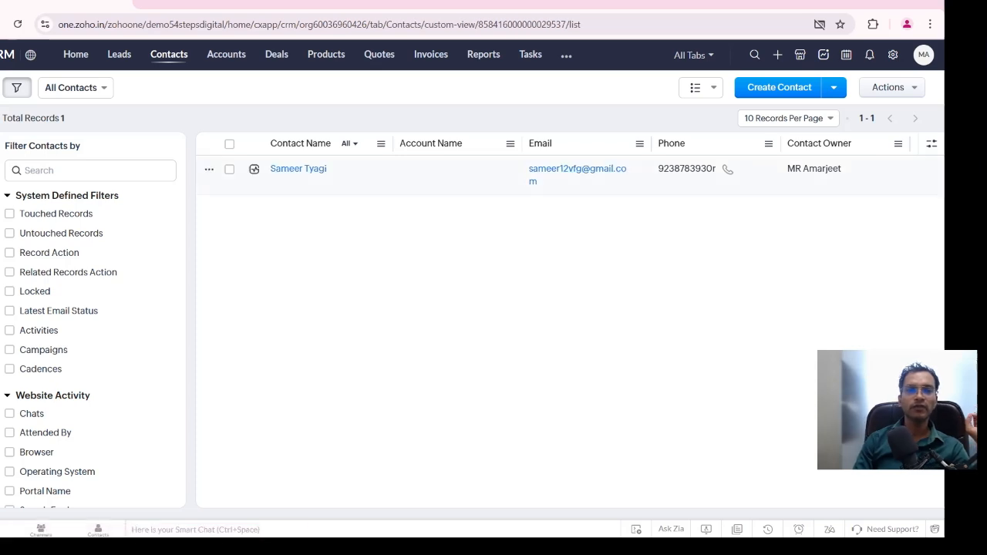
left_click(299, 169)
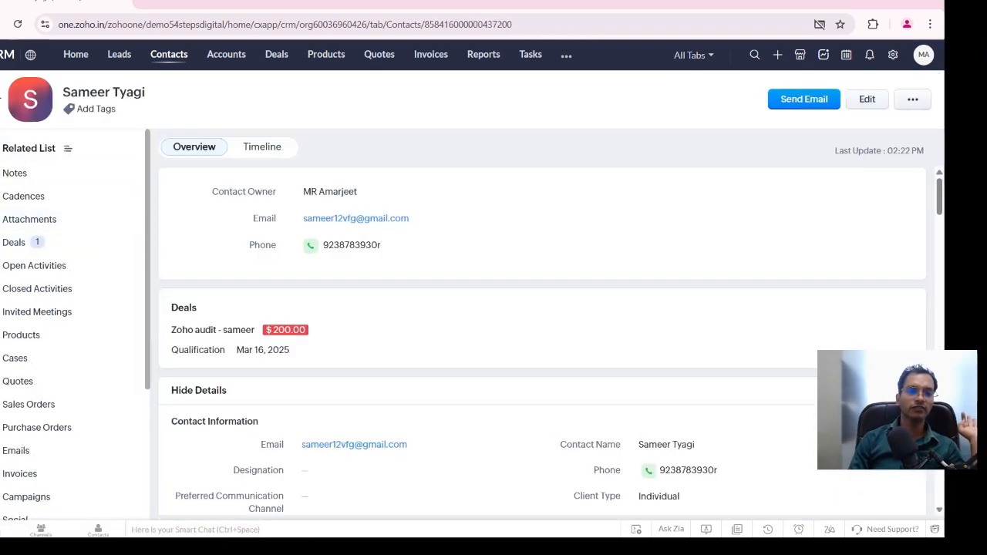
scroll(69, 228, "down", 1)
scroll(69, 290, "up", 1)
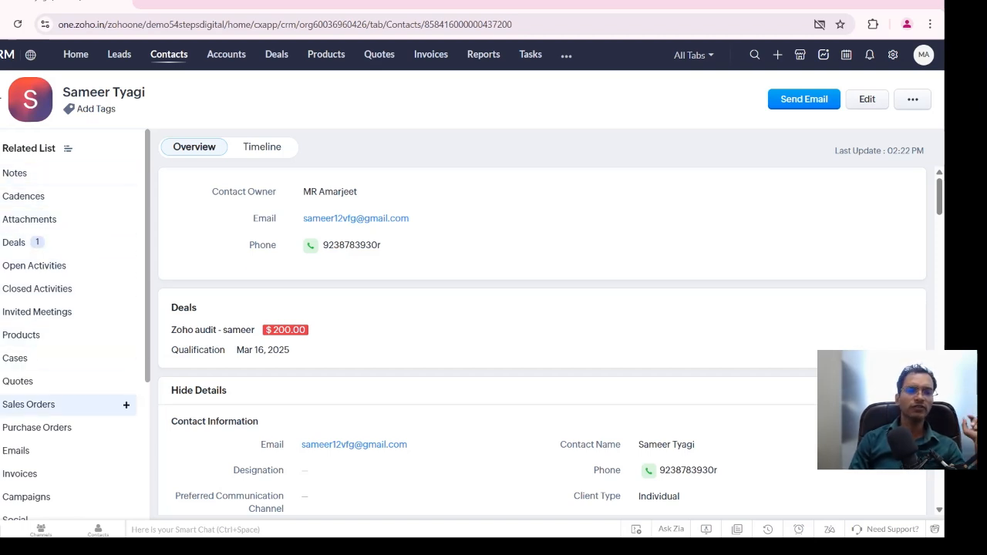
scroll(69, 309, "down", 1)
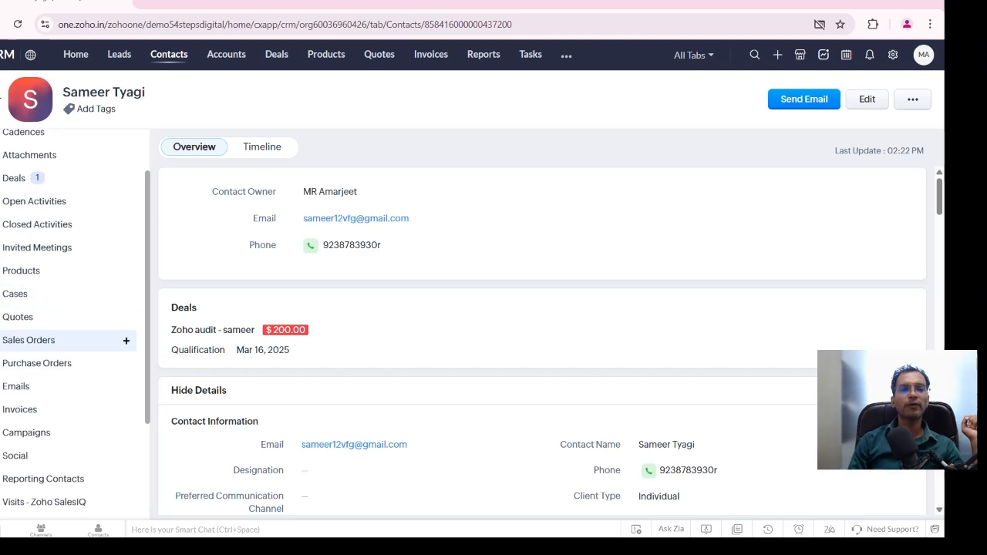
scroll(70, 386, "up", 1)
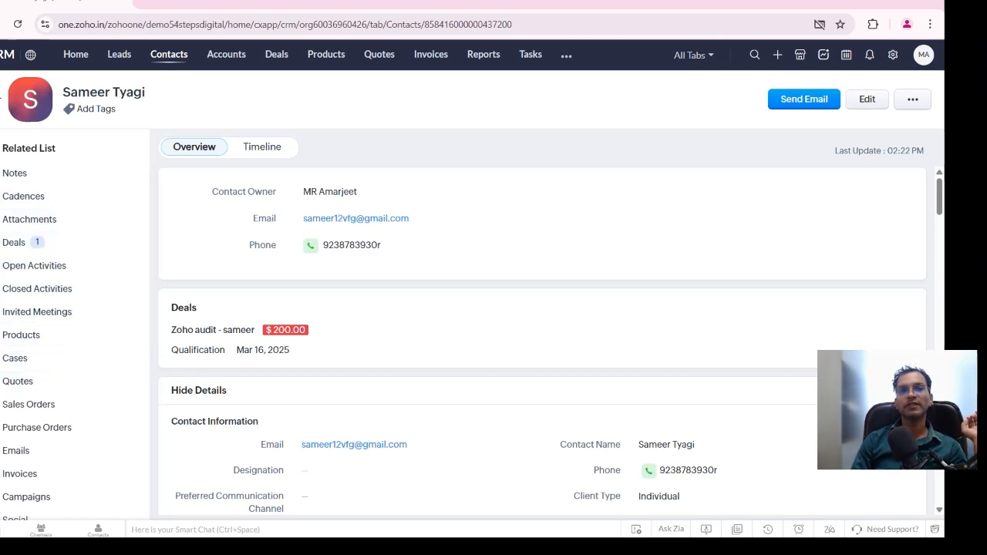
Return to the Leads module, open the first Vextinvo lead and review its overview details
left_click(118, 54)
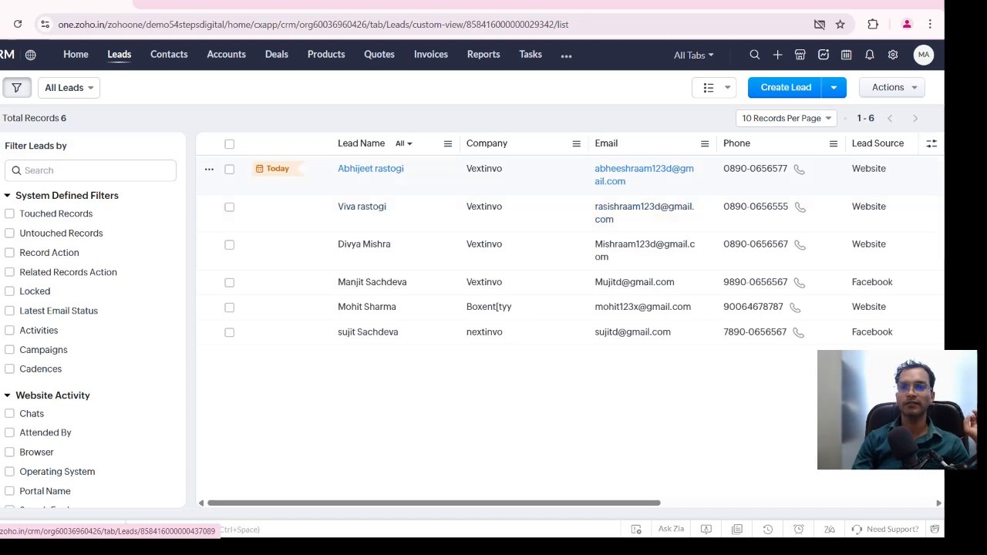
left_click(370, 168)
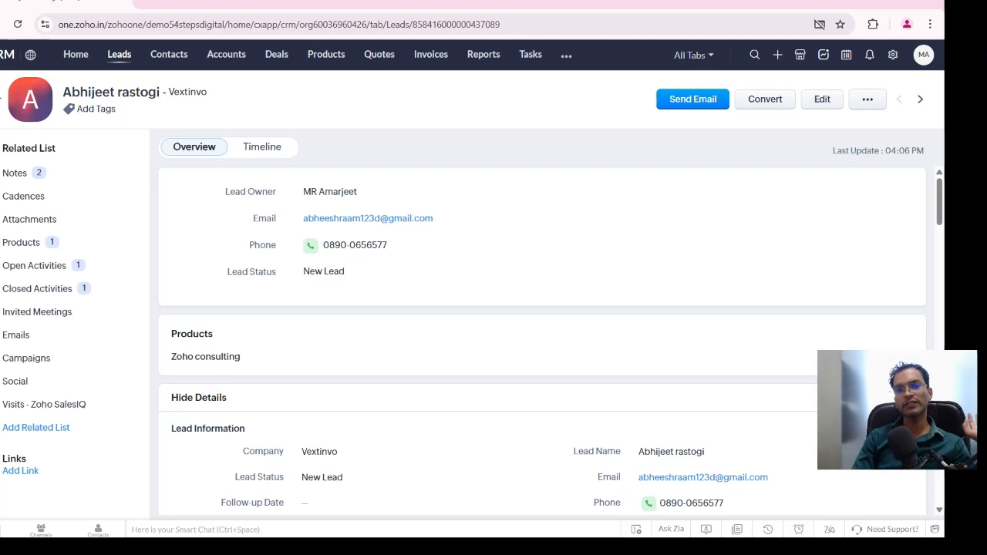
scroll(409, 231, "down", 1)
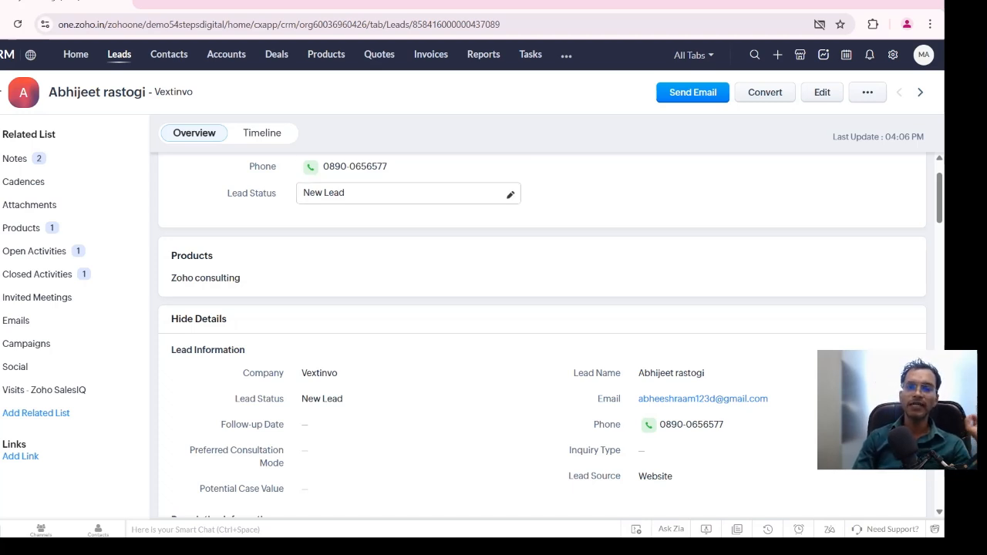
scroll(401, 193, "up", 3)
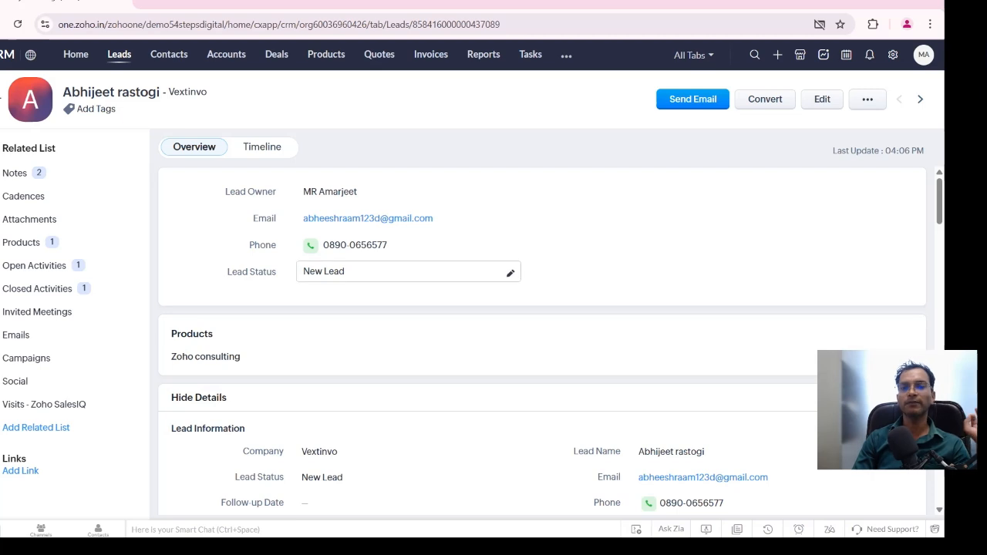
scroll(408, 271, "down", 2)
scroll(408, 244, "up", 2)
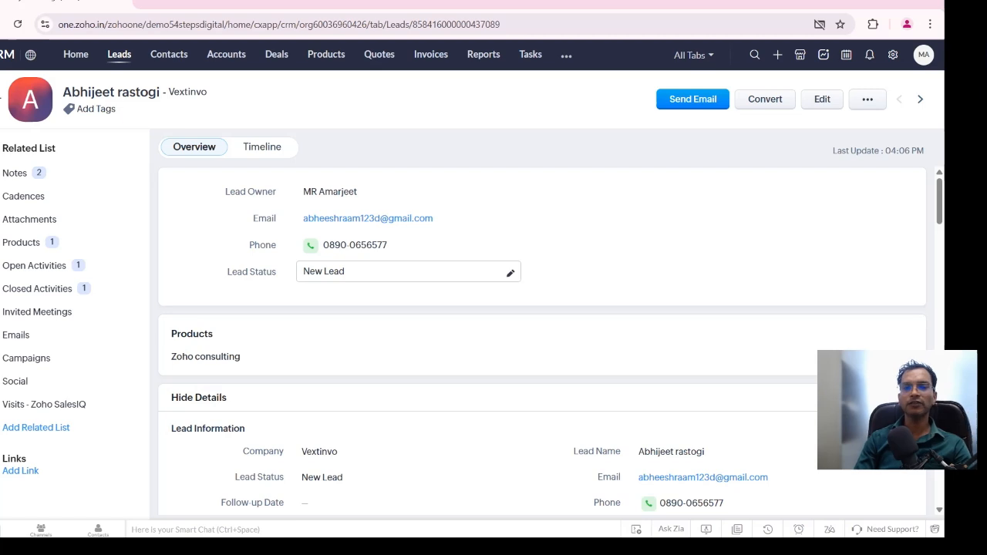
Examine the available Lead Status options in the lead's overview without choosing a different one
left_click(409, 271)
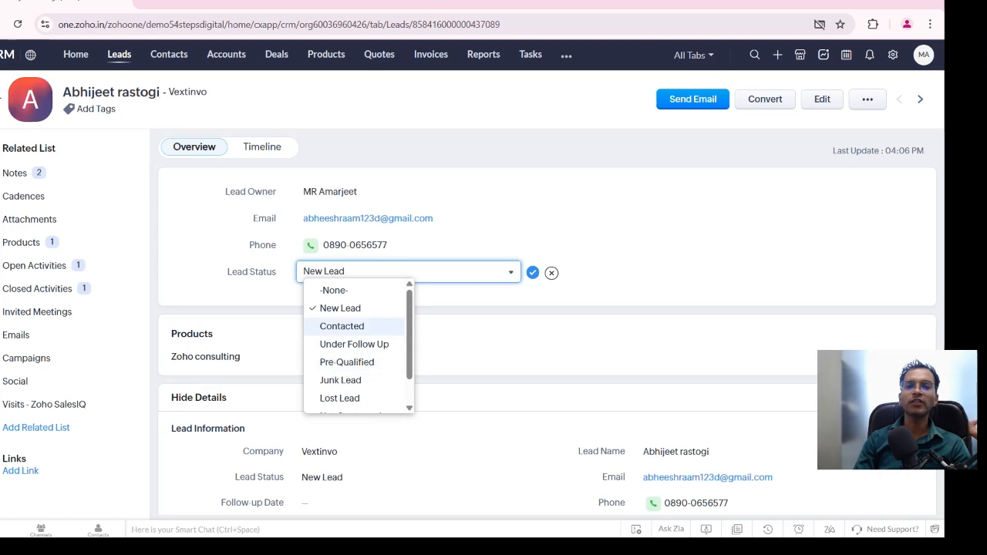
left_click(551, 273)
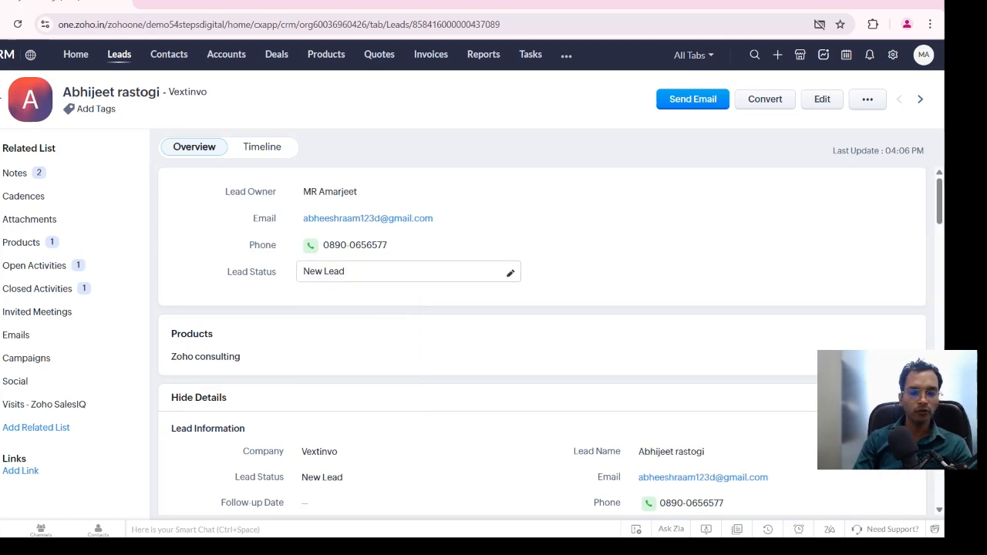
left_click(510, 273)
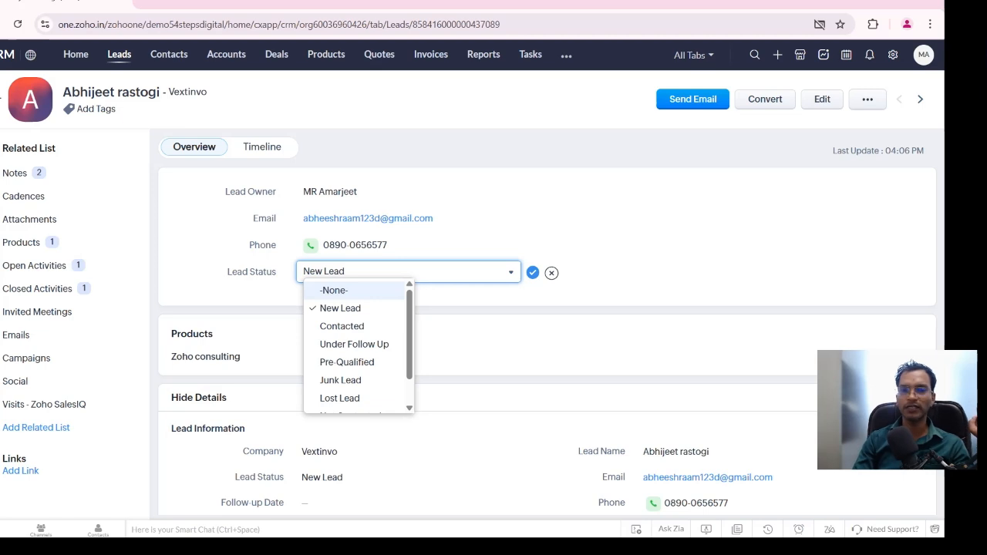
key("Escape")
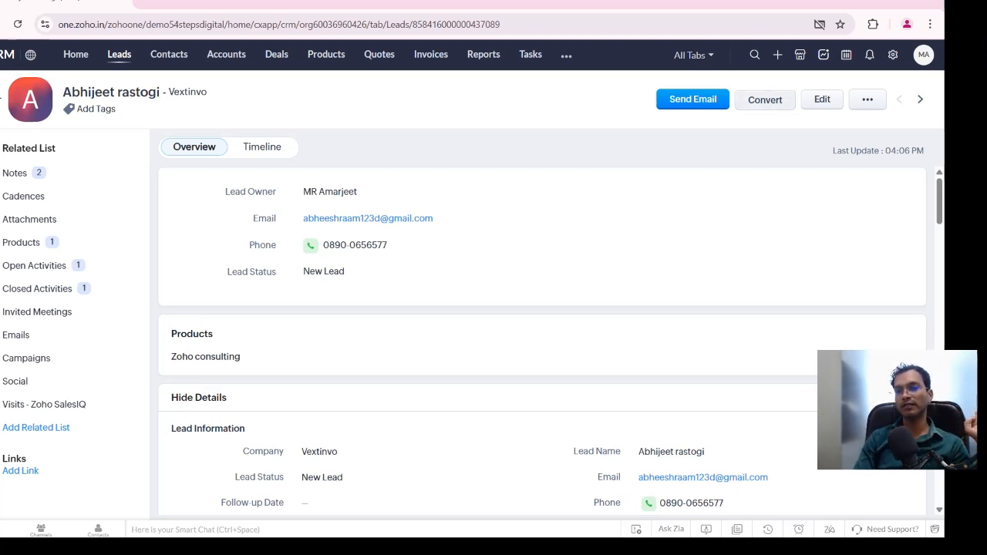
Start converting the lead, including a new deal for the account with an amount of $200
left_click(764, 99)
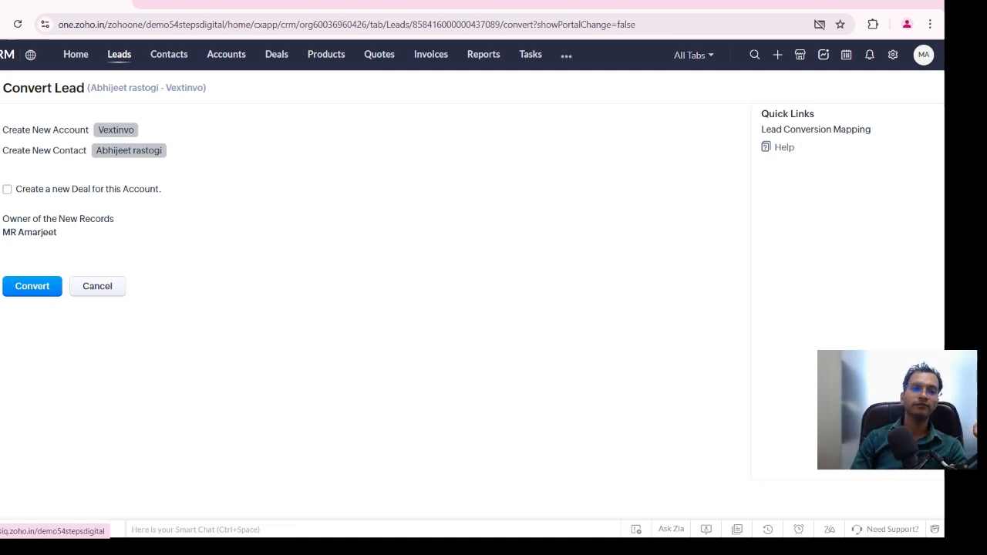
left_click(7, 189)
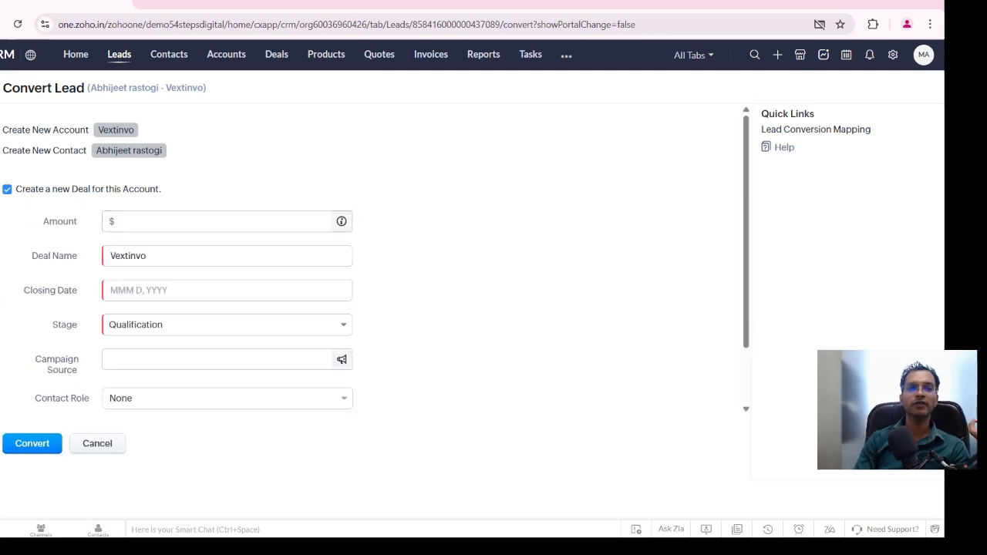
left_click(216, 221)
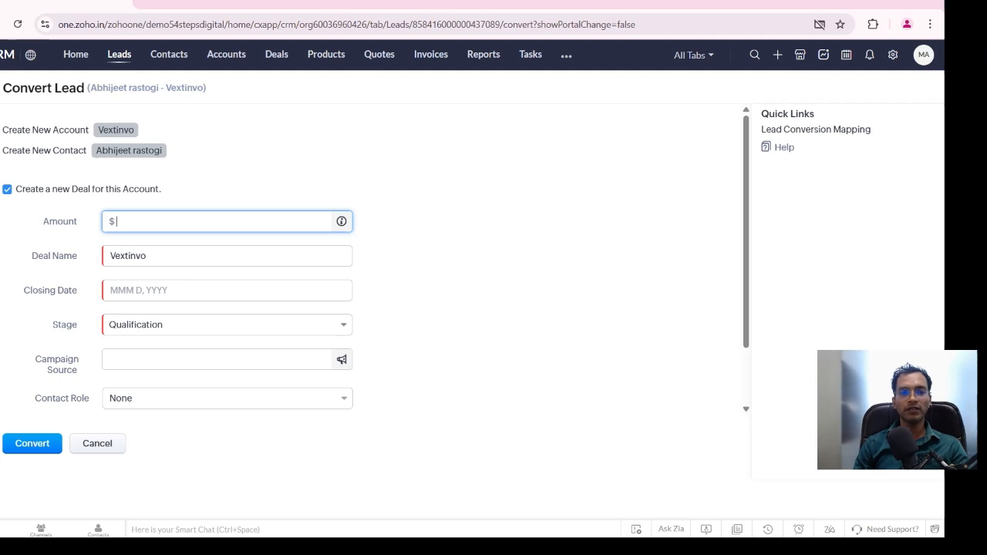
type("200")
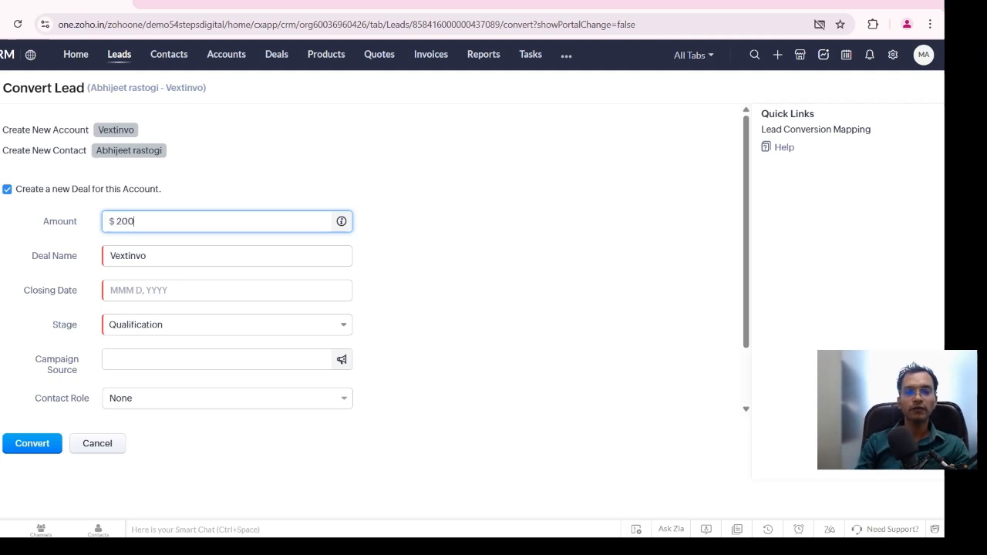
key("Tab")
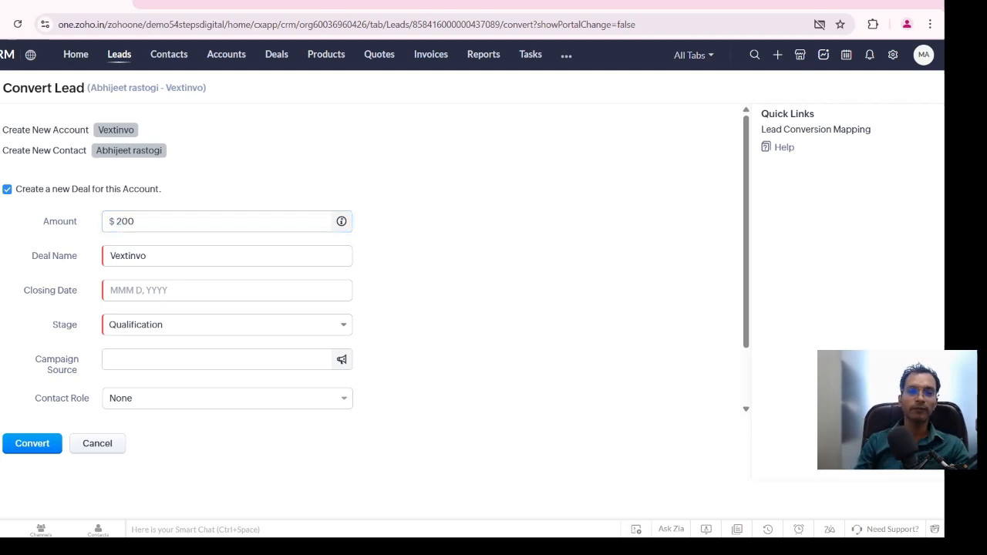
key("Tab")
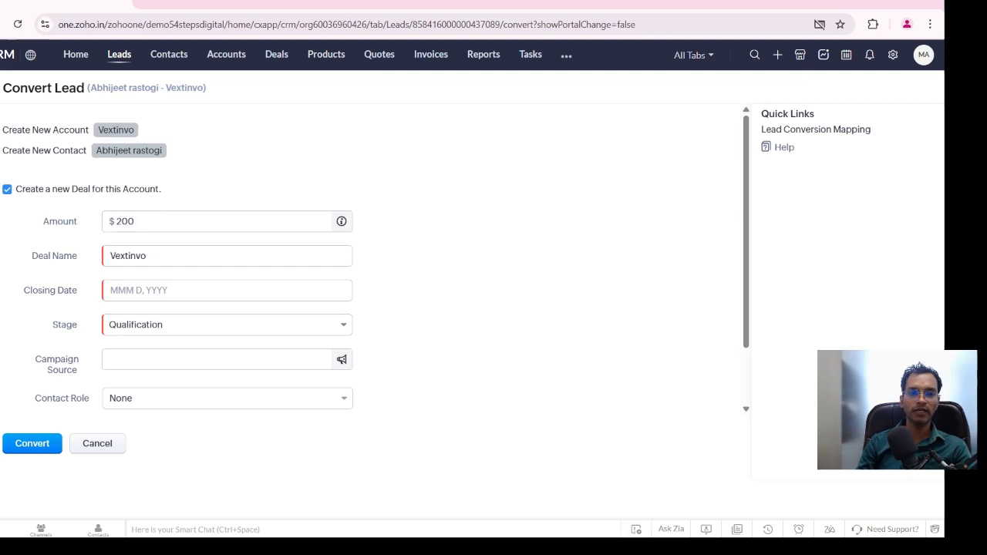
Set the new deal's closing date to Mar 23, 2025 and complete the lead conversion
left_click(146, 256)
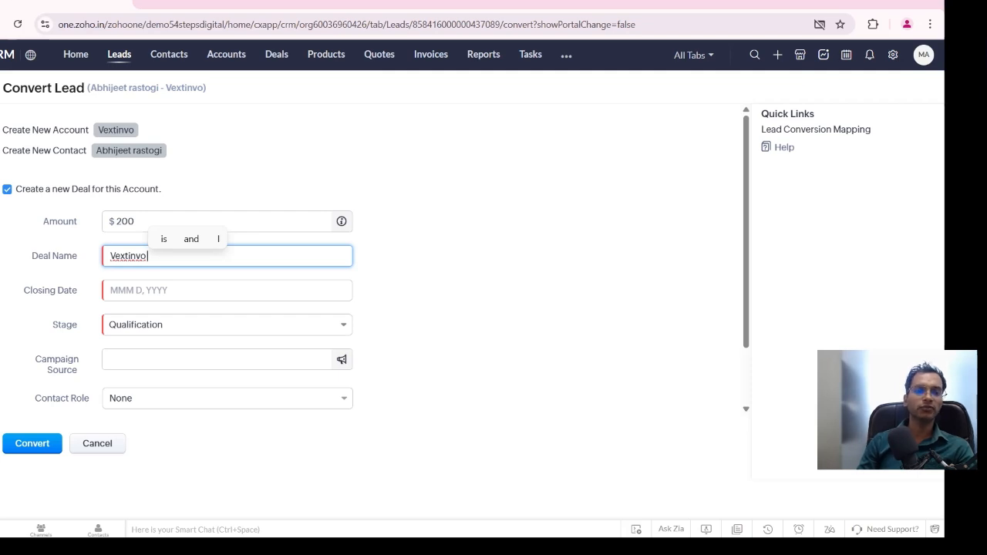
left_click(431, 297)
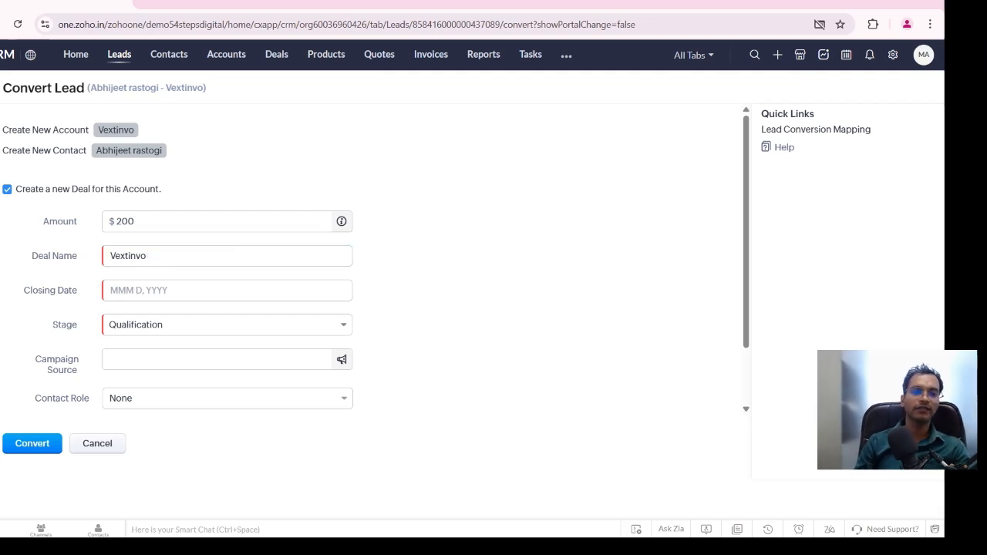
left_click(227, 291)
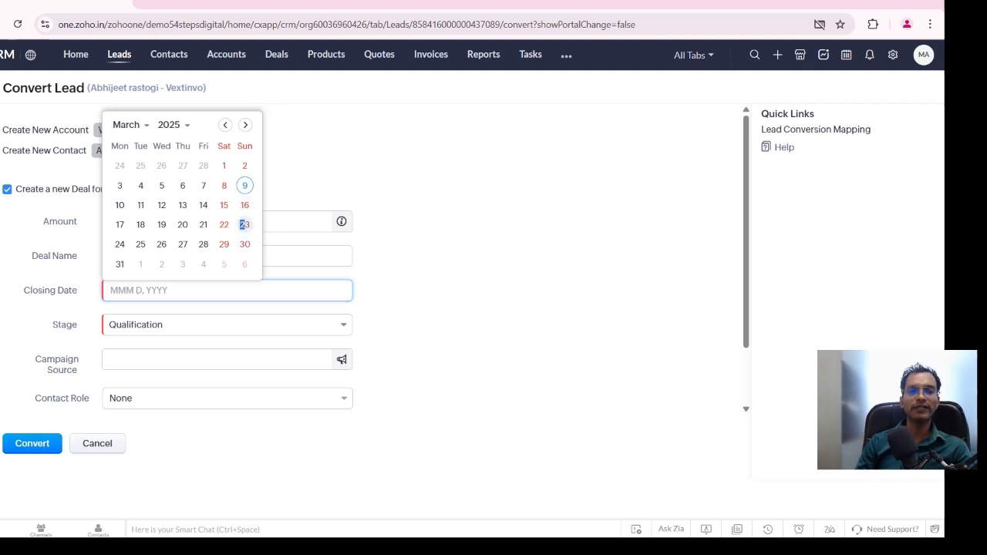
left_click(244, 225)
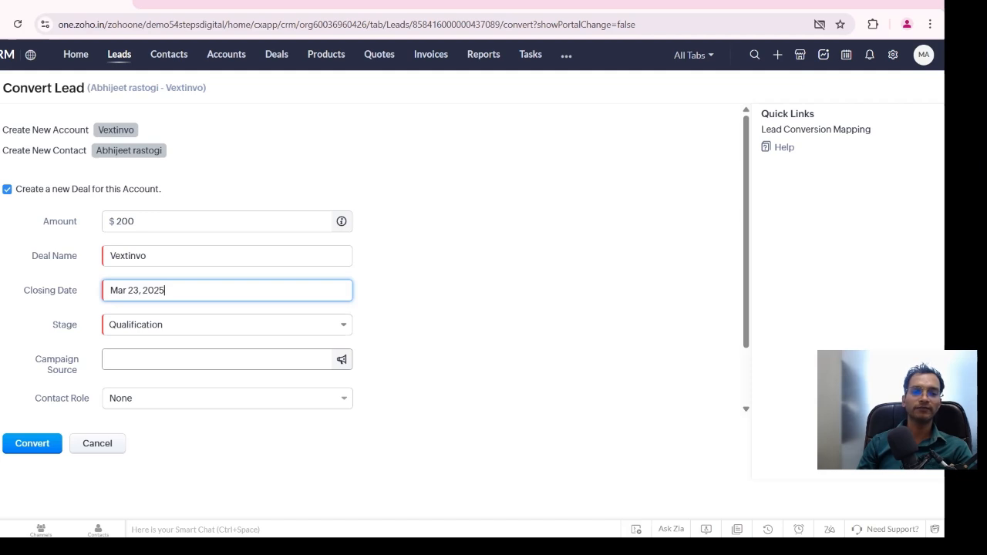
key("Return")
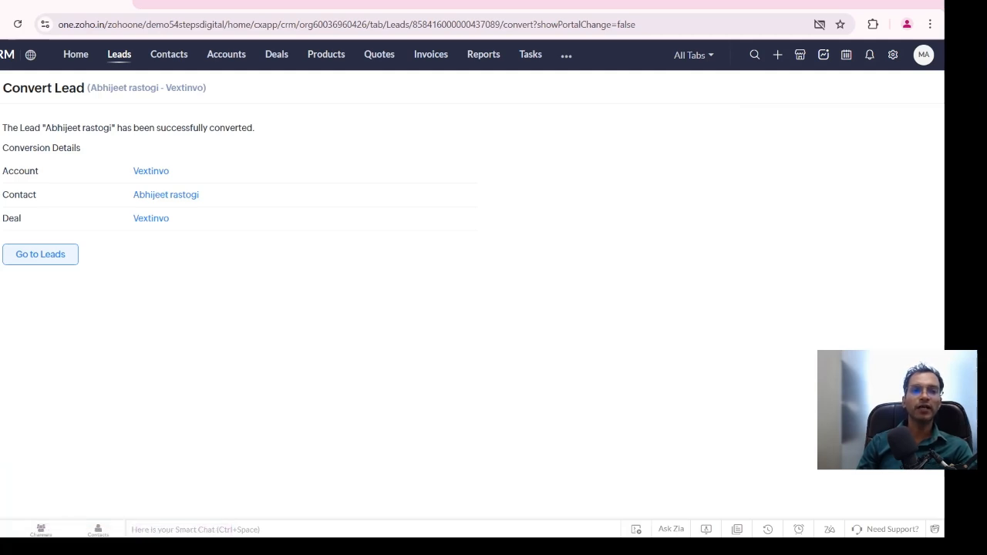
Open the contact created by the lead conversion and review its contact, address and deal details
left_click(165, 195)
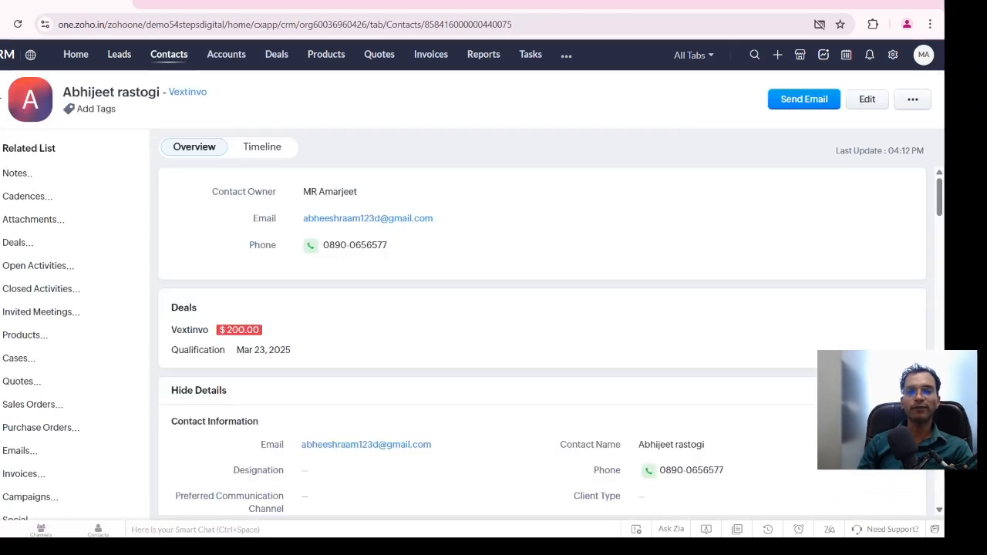
scroll(463, 301, "down", 3)
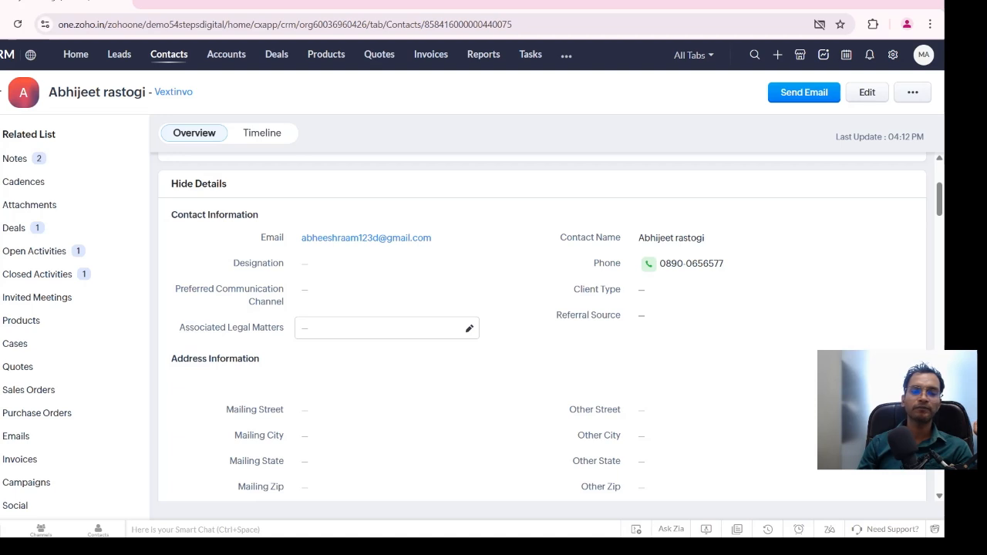
scroll(387, 351, "down", 2)
scroll(387, 335, "up", 2)
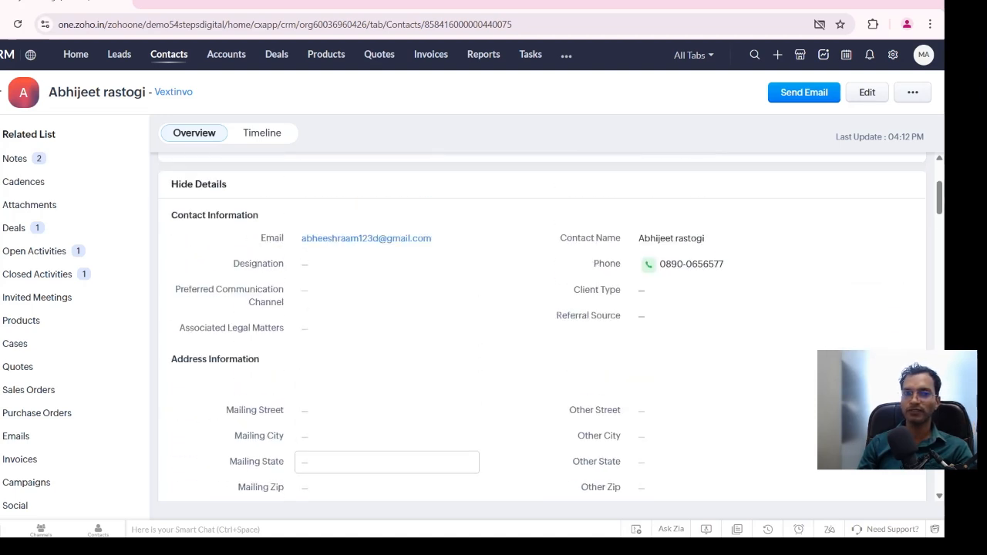
scroll(385, 461, "up", 1)
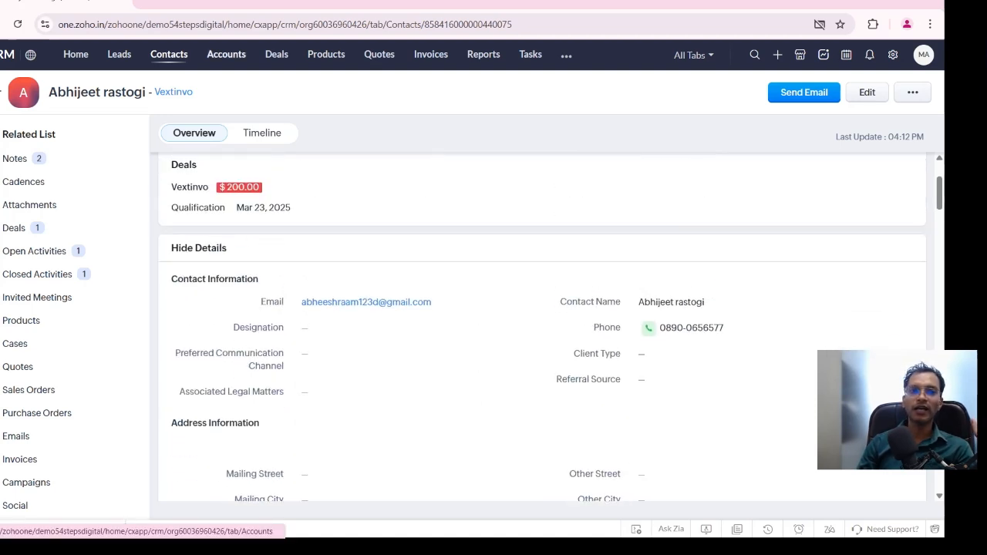
Open the Vextinvo account in the Accounts module and review its linked deal, contact and account information
left_click(226, 54)
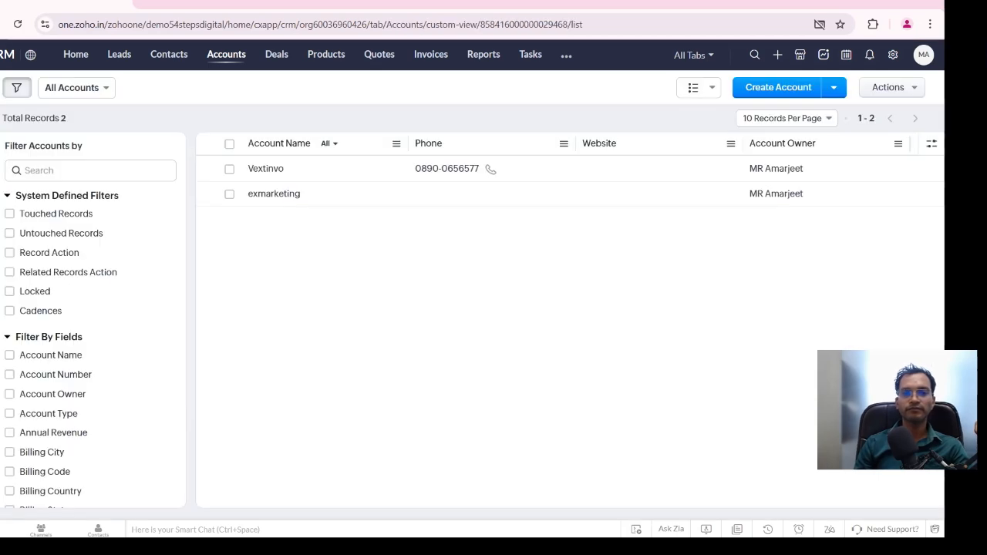
left_click(265, 168)
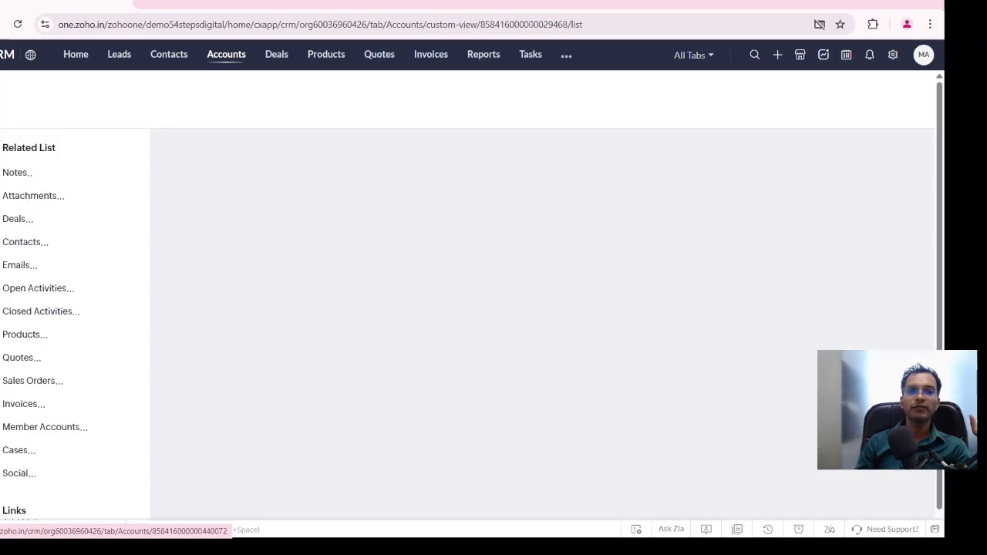
scroll(347, 320, "down", 3)
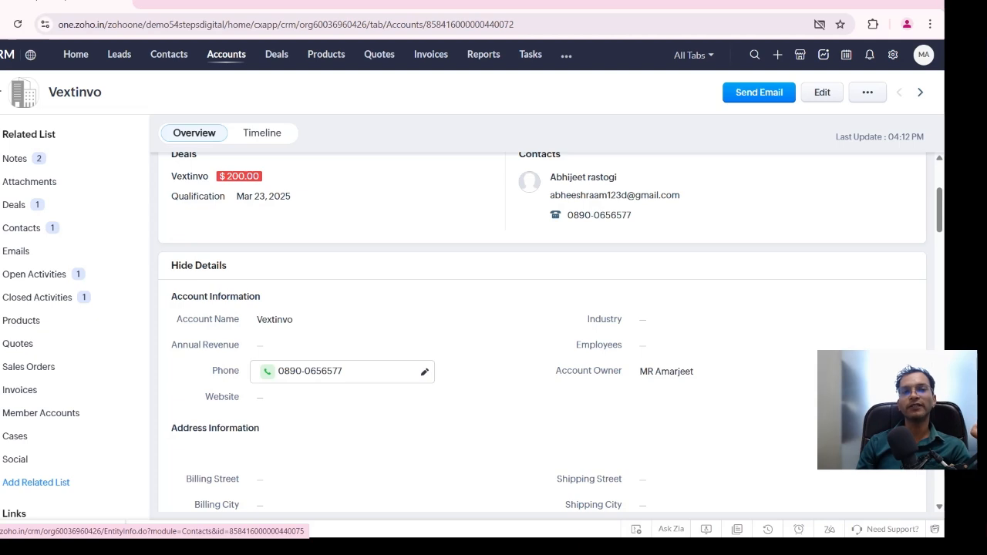
Open the Vextinvo deal from the Qualification stage of the Deals module and review its deal information
left_click(276, 54)
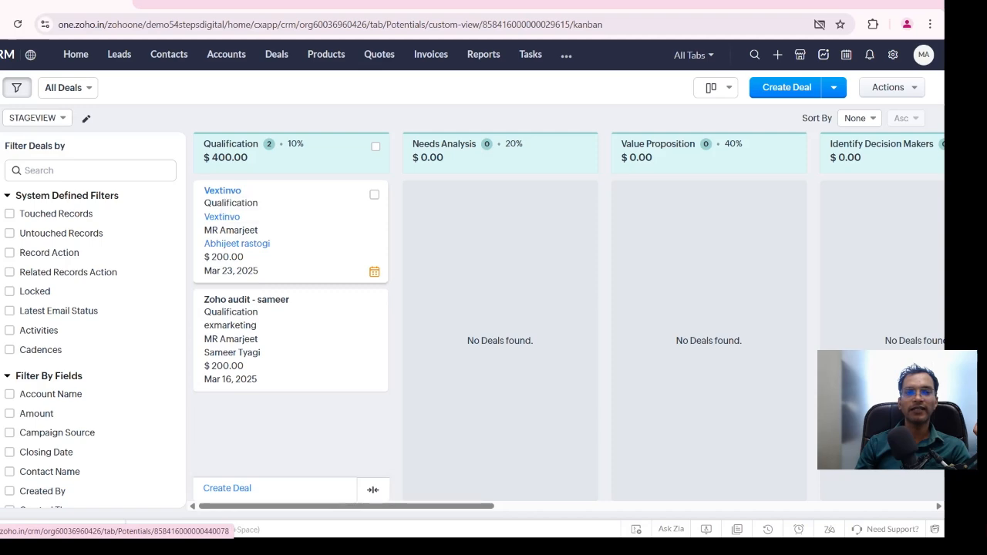
left_click(222, 190)
scroll(540, 324, "down", 5)
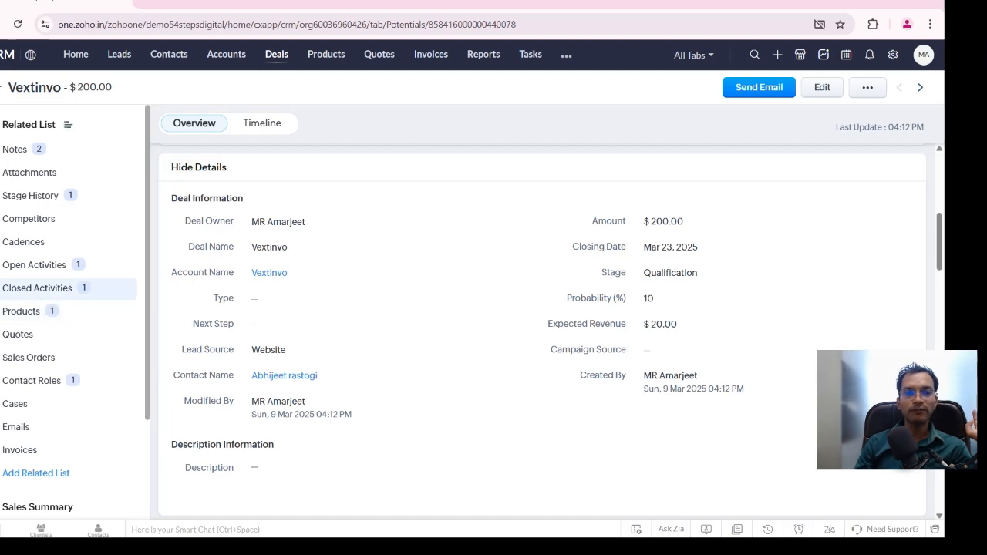
Examine the Vextinvo deal's related Products list, along with its notes, attachments and stage history
left_click(23, 311)
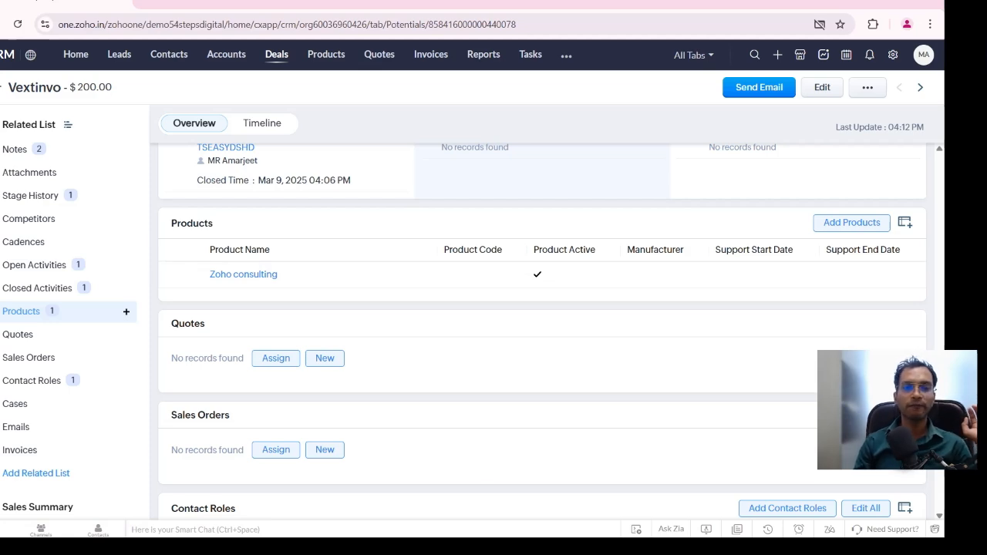
scroll(463, 324, "up", 15)
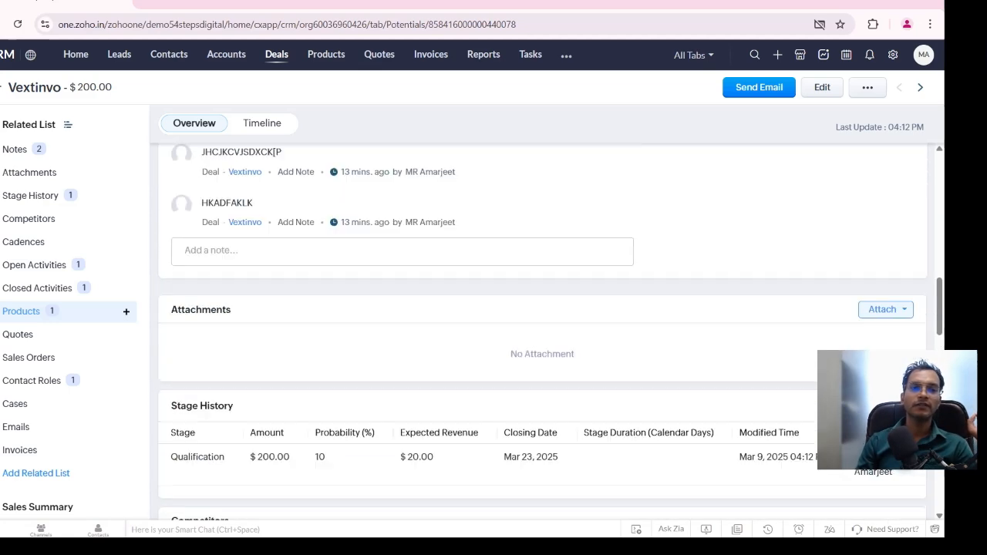
scroll(362, 254, "down", 1)
scroll(69, 308, "down", 3)
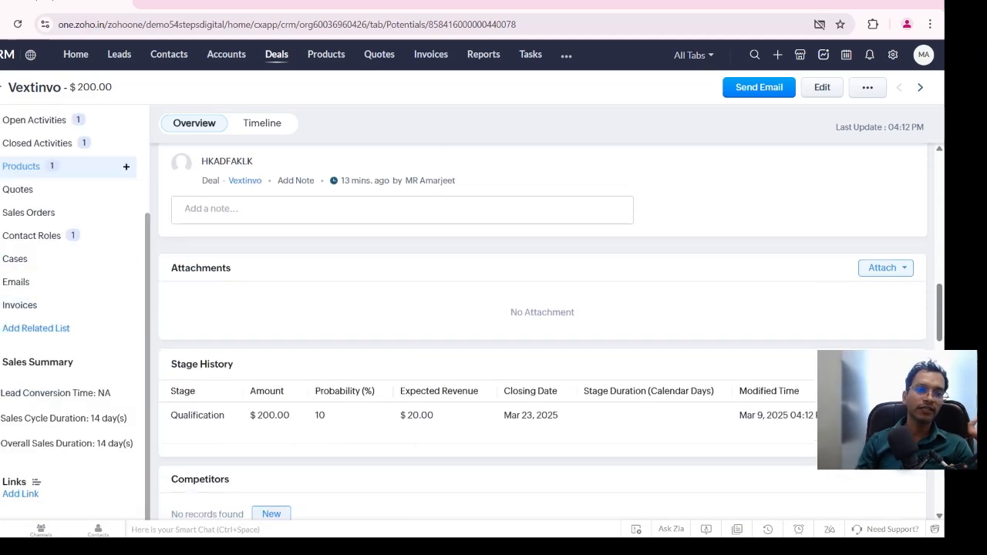
scroll(70, 309, "up", 3)
scroll(540, 331, "up", 4)
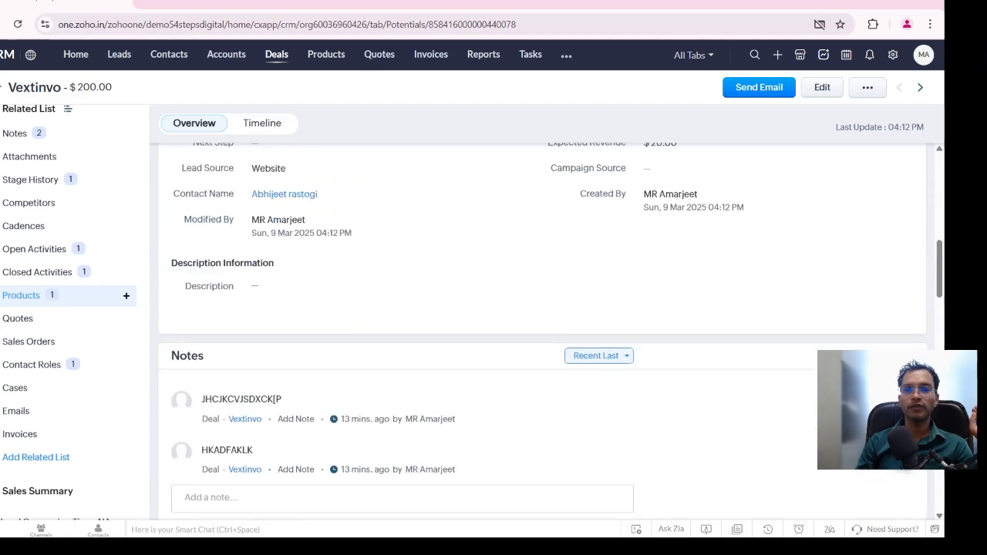
scroll(540, 331, "up", 6)
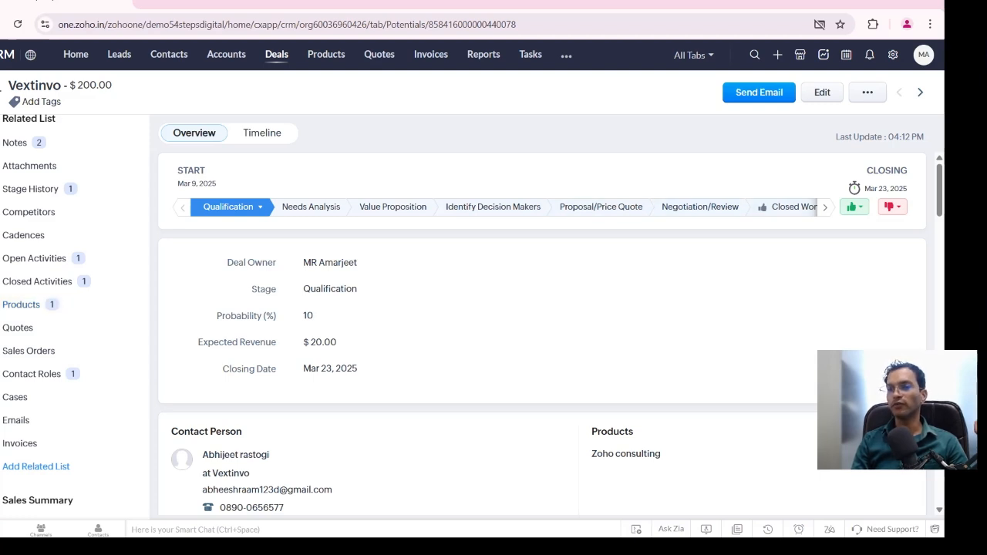
Look through all the deal's pipeline stages, from Qualification to Closed Lost to Competition, without changing the stage
left_click(825, 207)
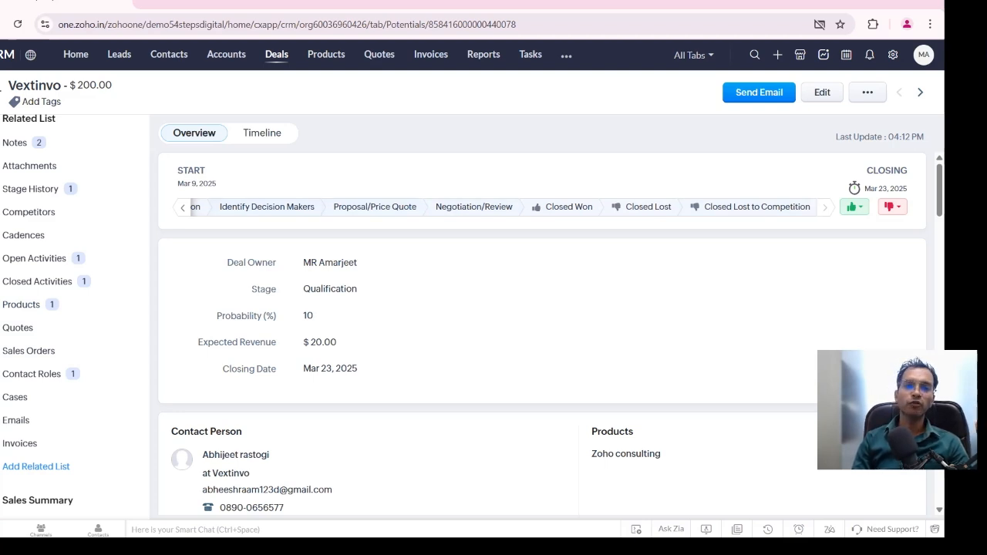
left_click(182, 208)
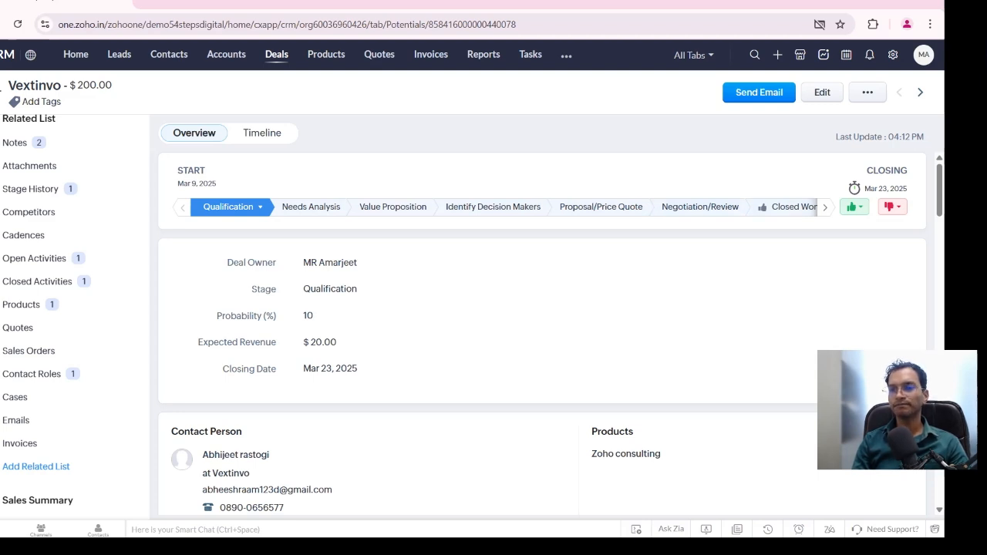
left_click(826, 208)
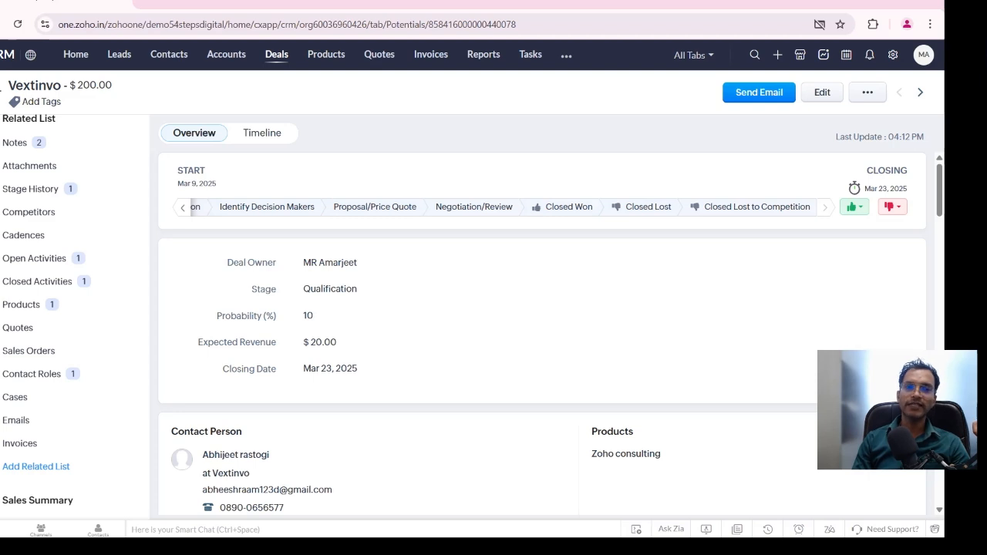
left_click(183, 207)
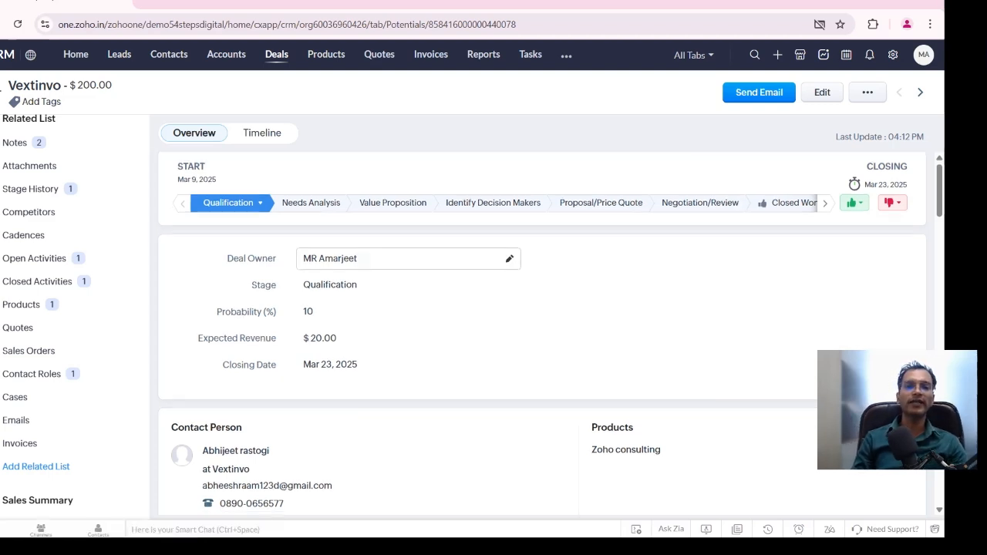
Review the deal's contact person, product and Deal Information fields, and return to the stage overview
scroll(540, 309, "down", 3)
scroll(540, 332, "down", 1)
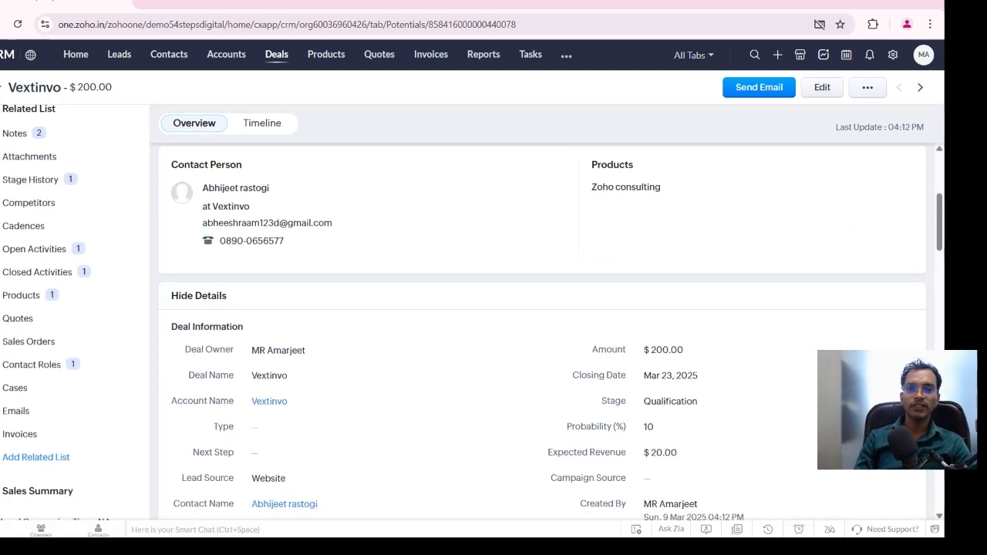
scroll(339, 287, "down", 1)
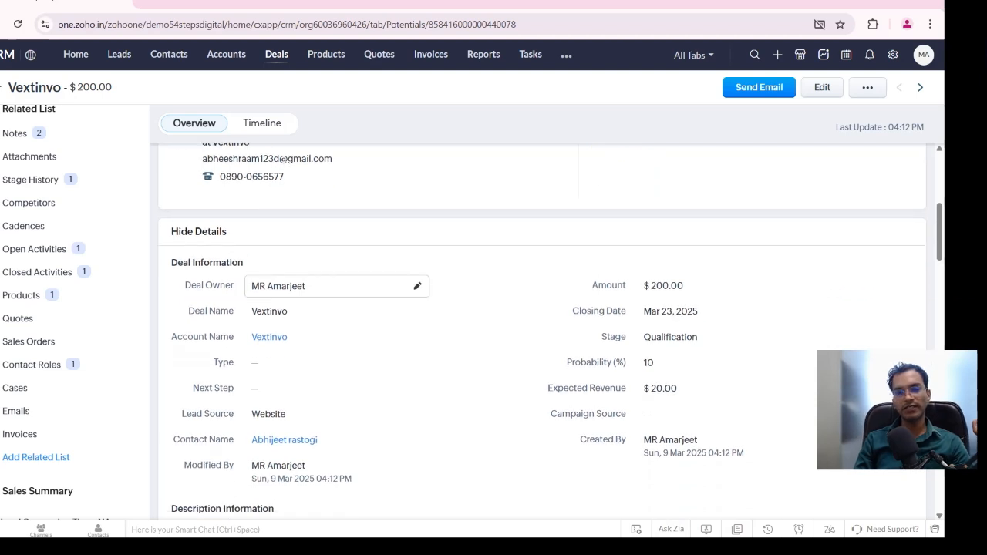
scroll(340, 287, "down", 2)
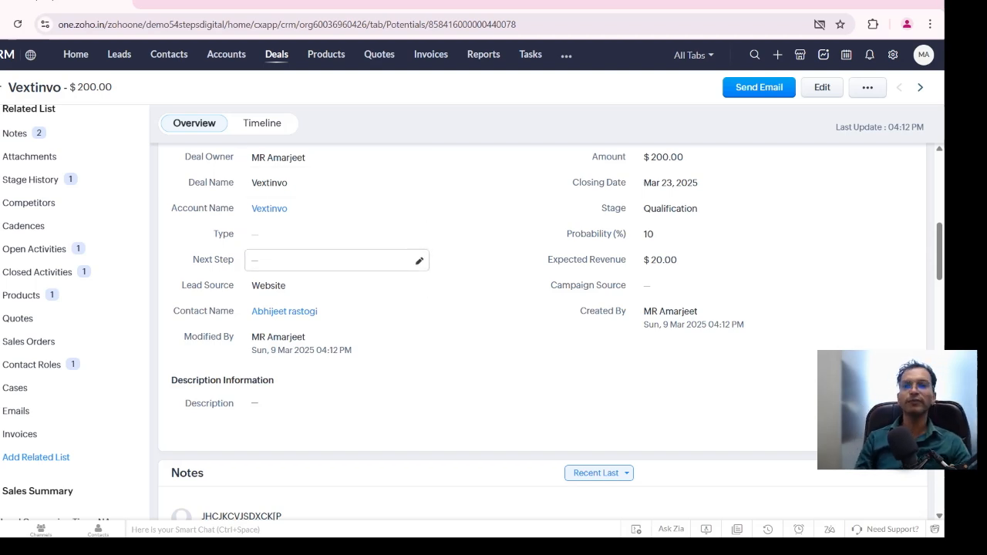
scroll(336, 259, "up", 5)
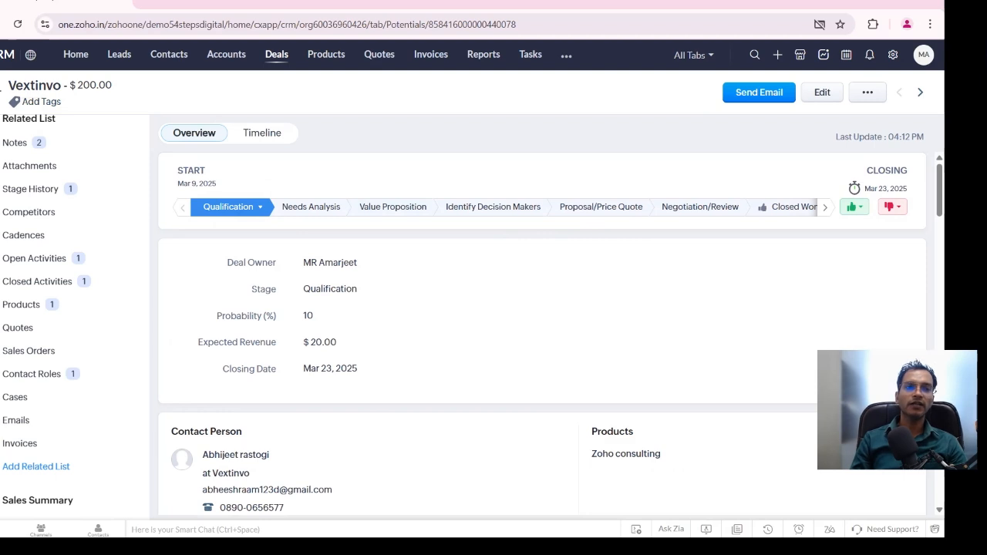
Start a new deal from the Deals module, examine the fields in its Standard page layout editor, and return to the blank deal form
left_click(276, 54)
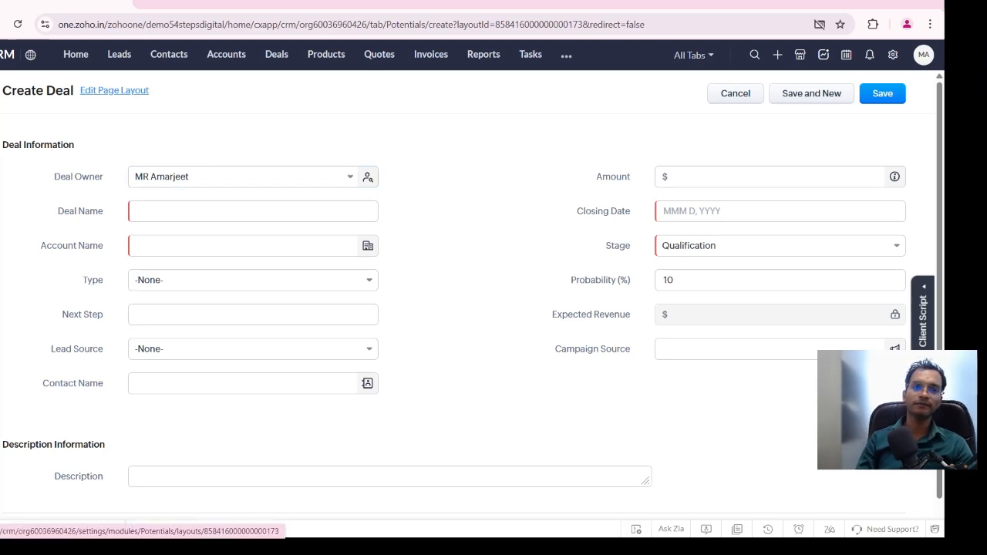
left_click(114, 90)
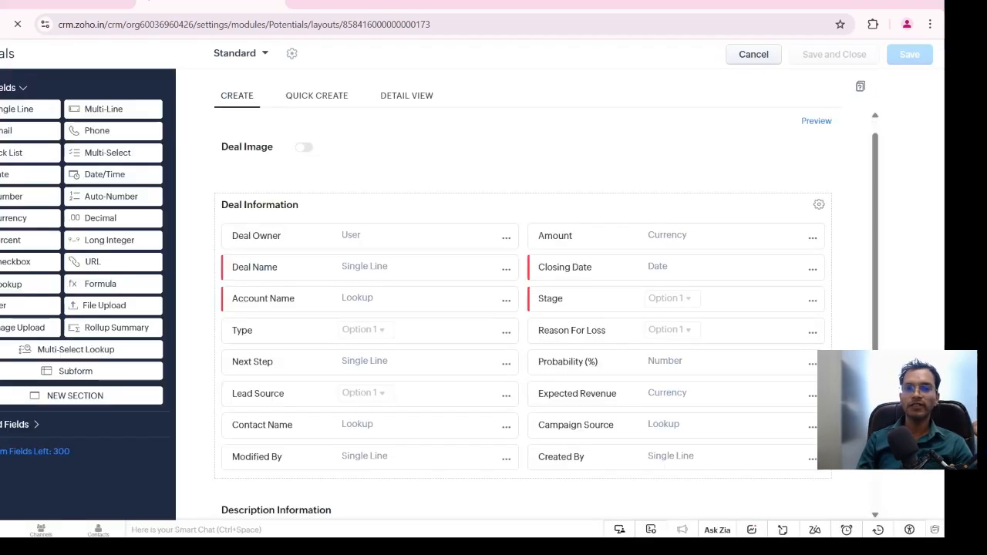
scroll(523, 283, "down", 2)
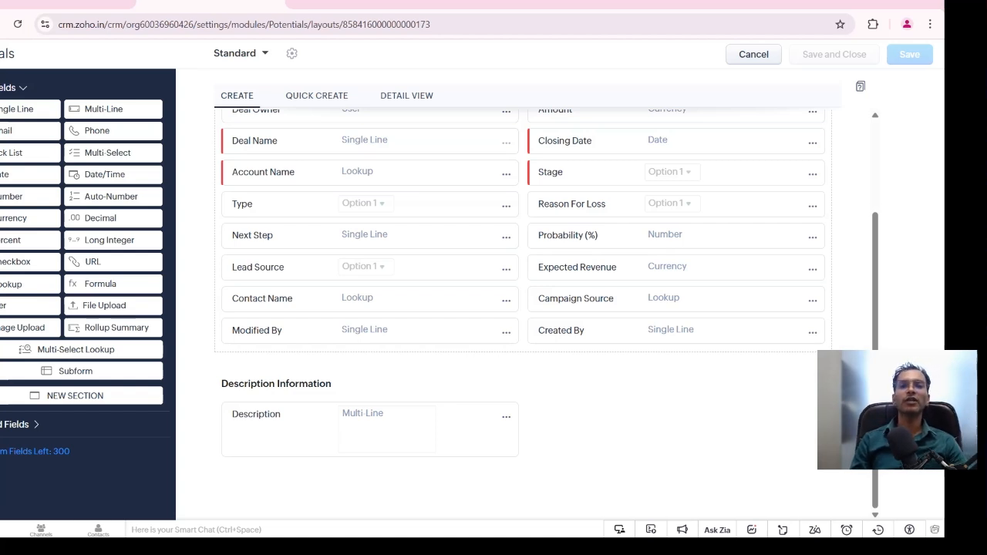
left_click(69, 2)
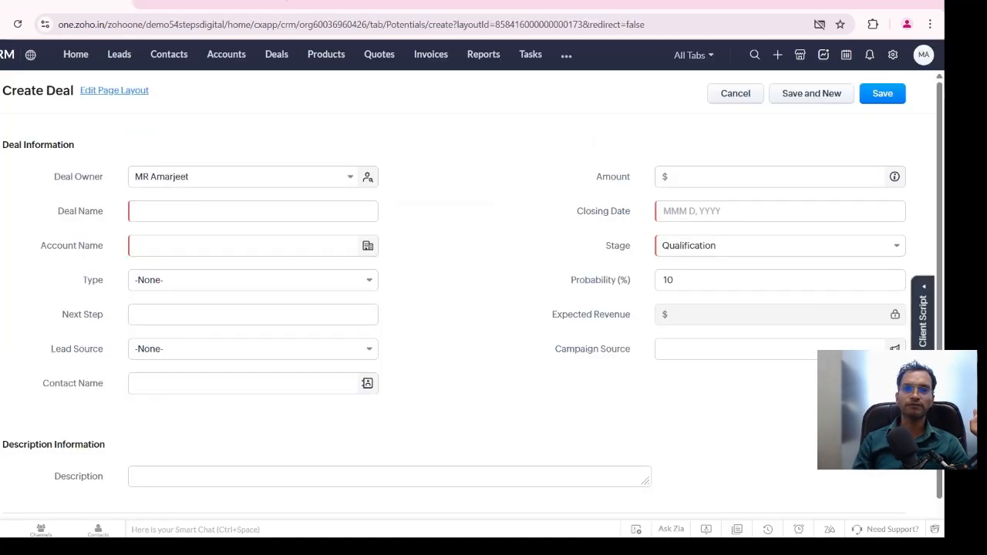